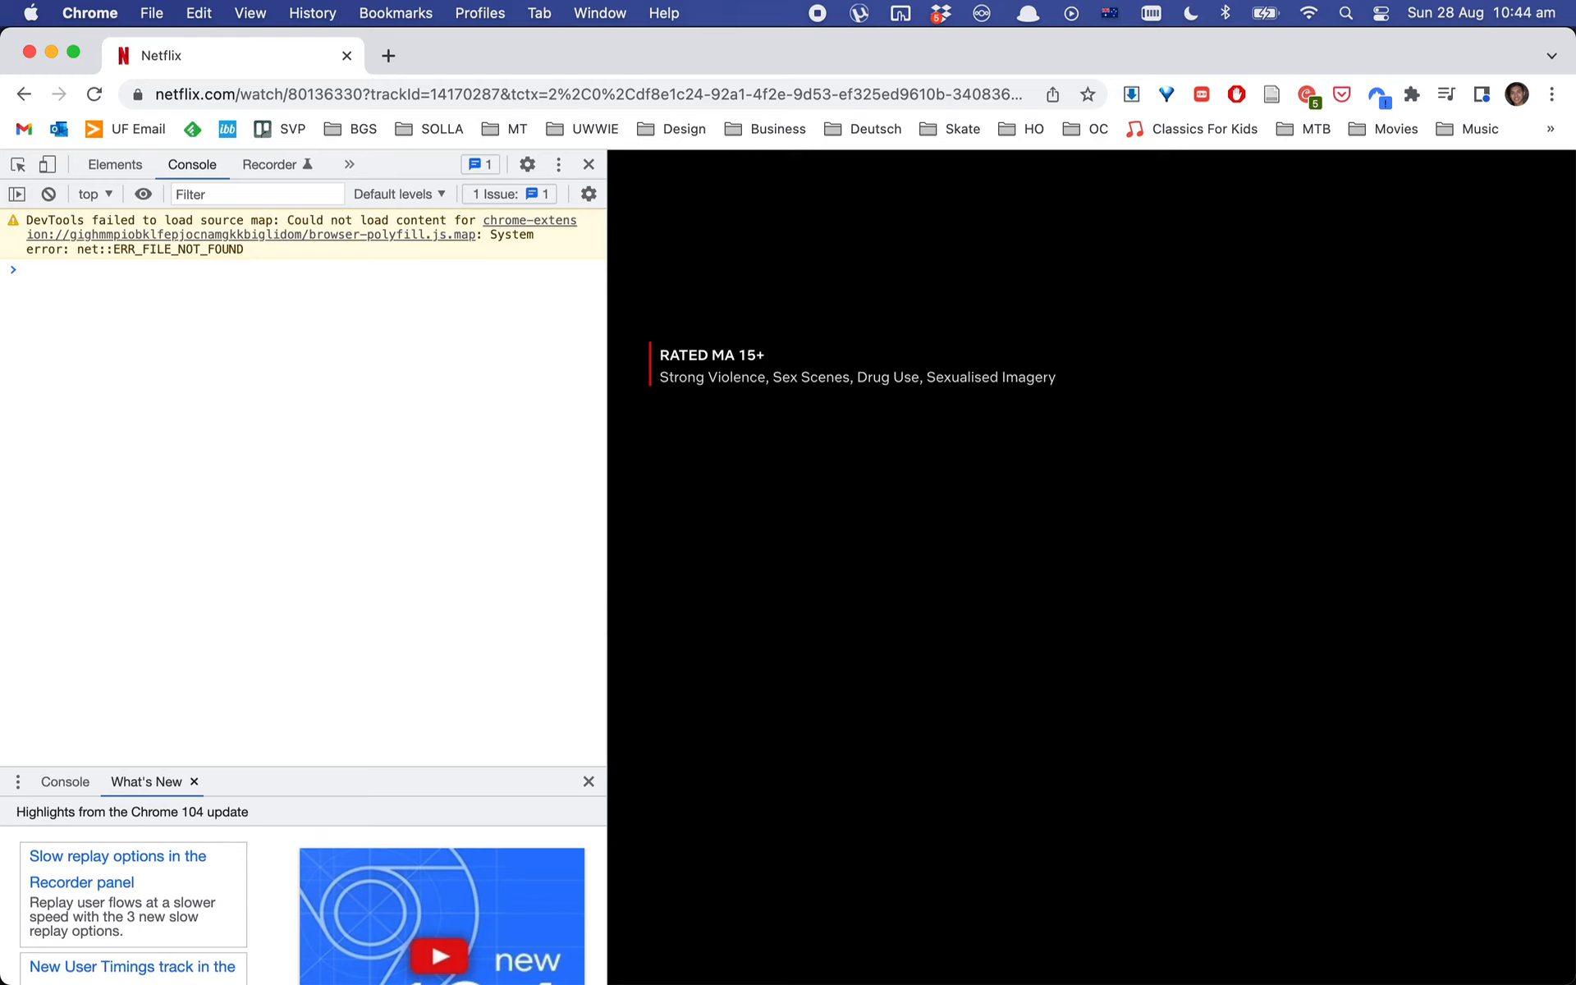
- Pause the Netflix episode and show the network requests in the developer tools beside the player
{"action": "key", "text": "space"}
{"action": "key", "text": "super+Tab"}
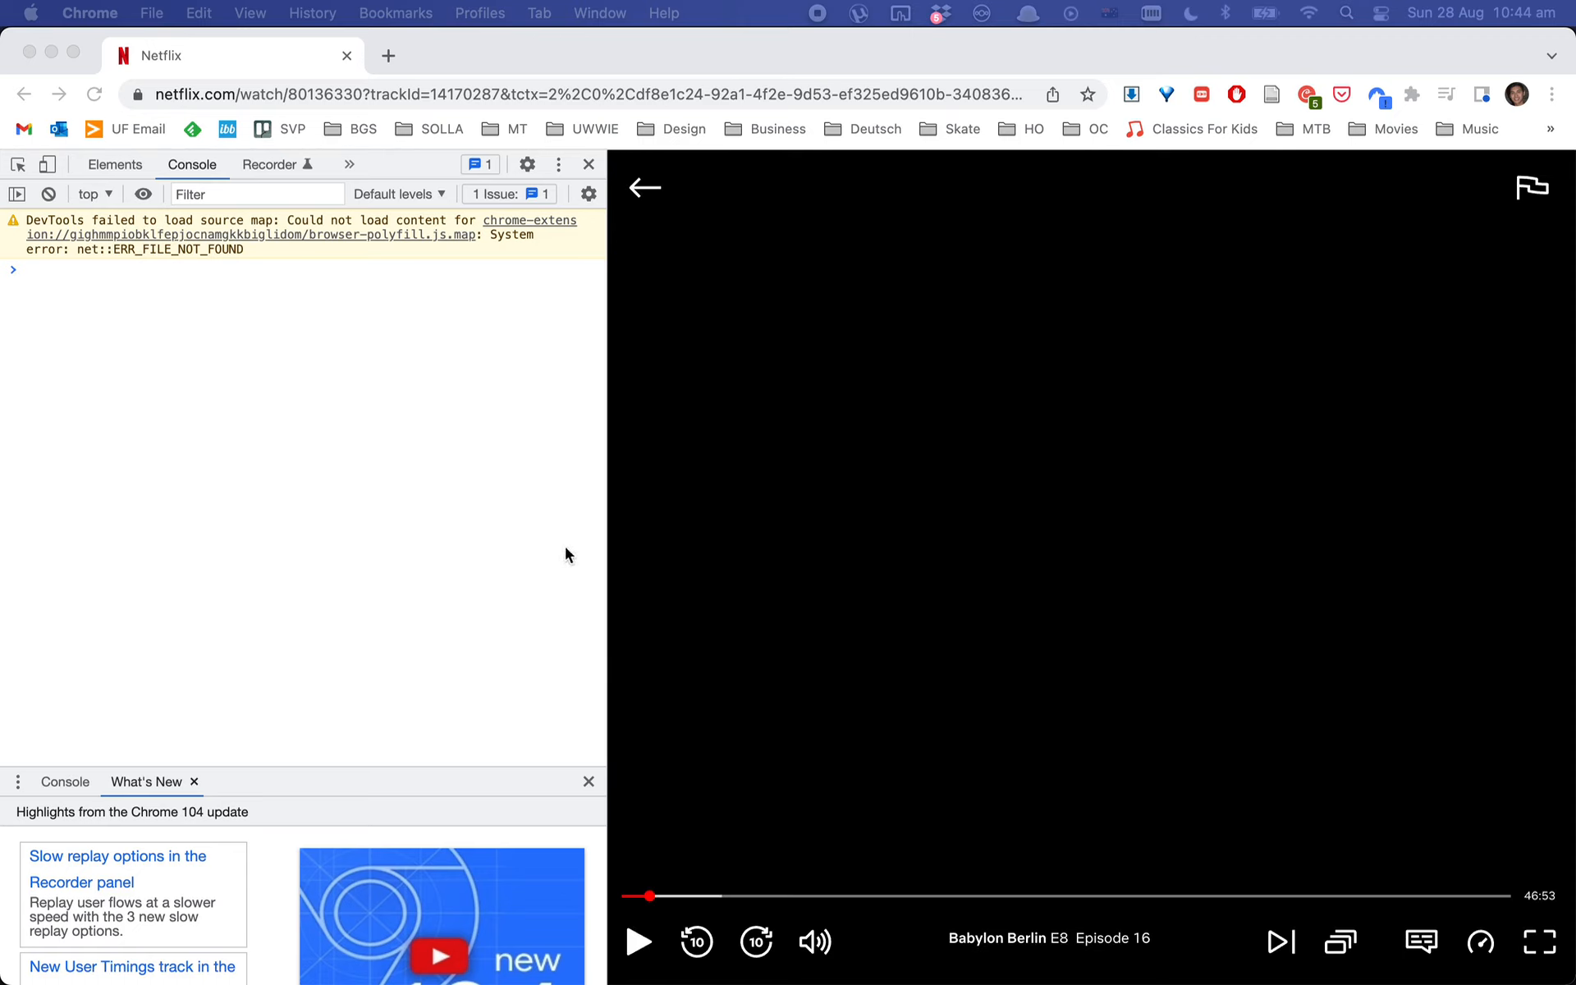
{"action": "left_click", "coordinate": [845, 583]}
{"action": "key", "text": "alt+super+i"}
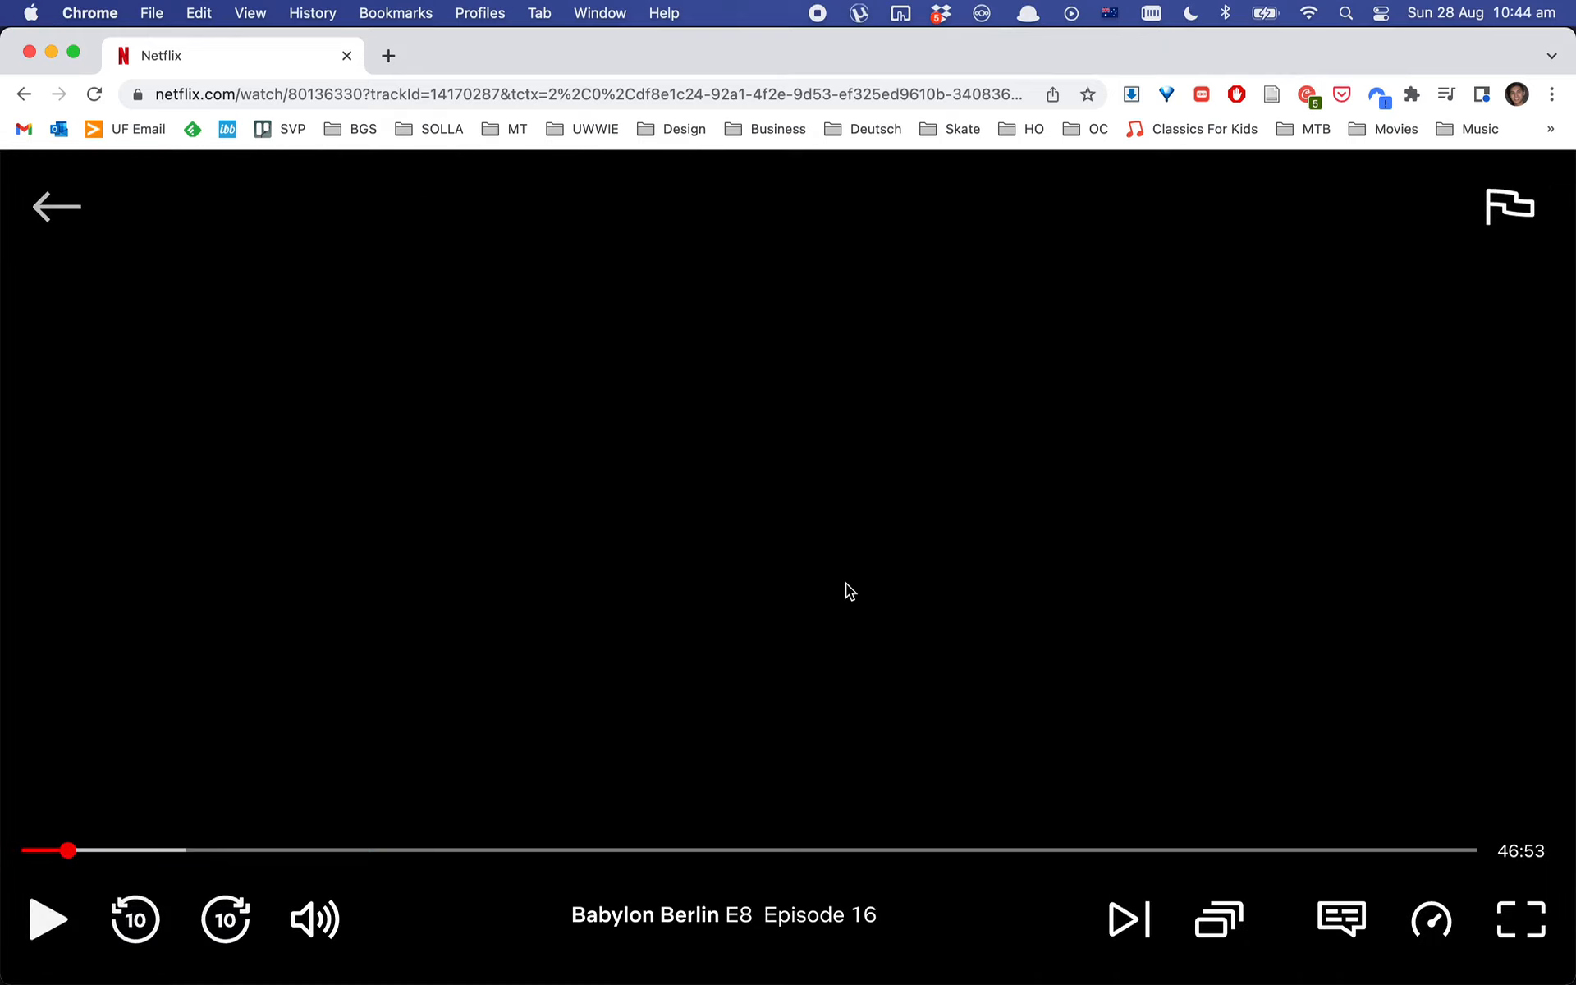
{"action": "key", "text": "alt+super+i"}
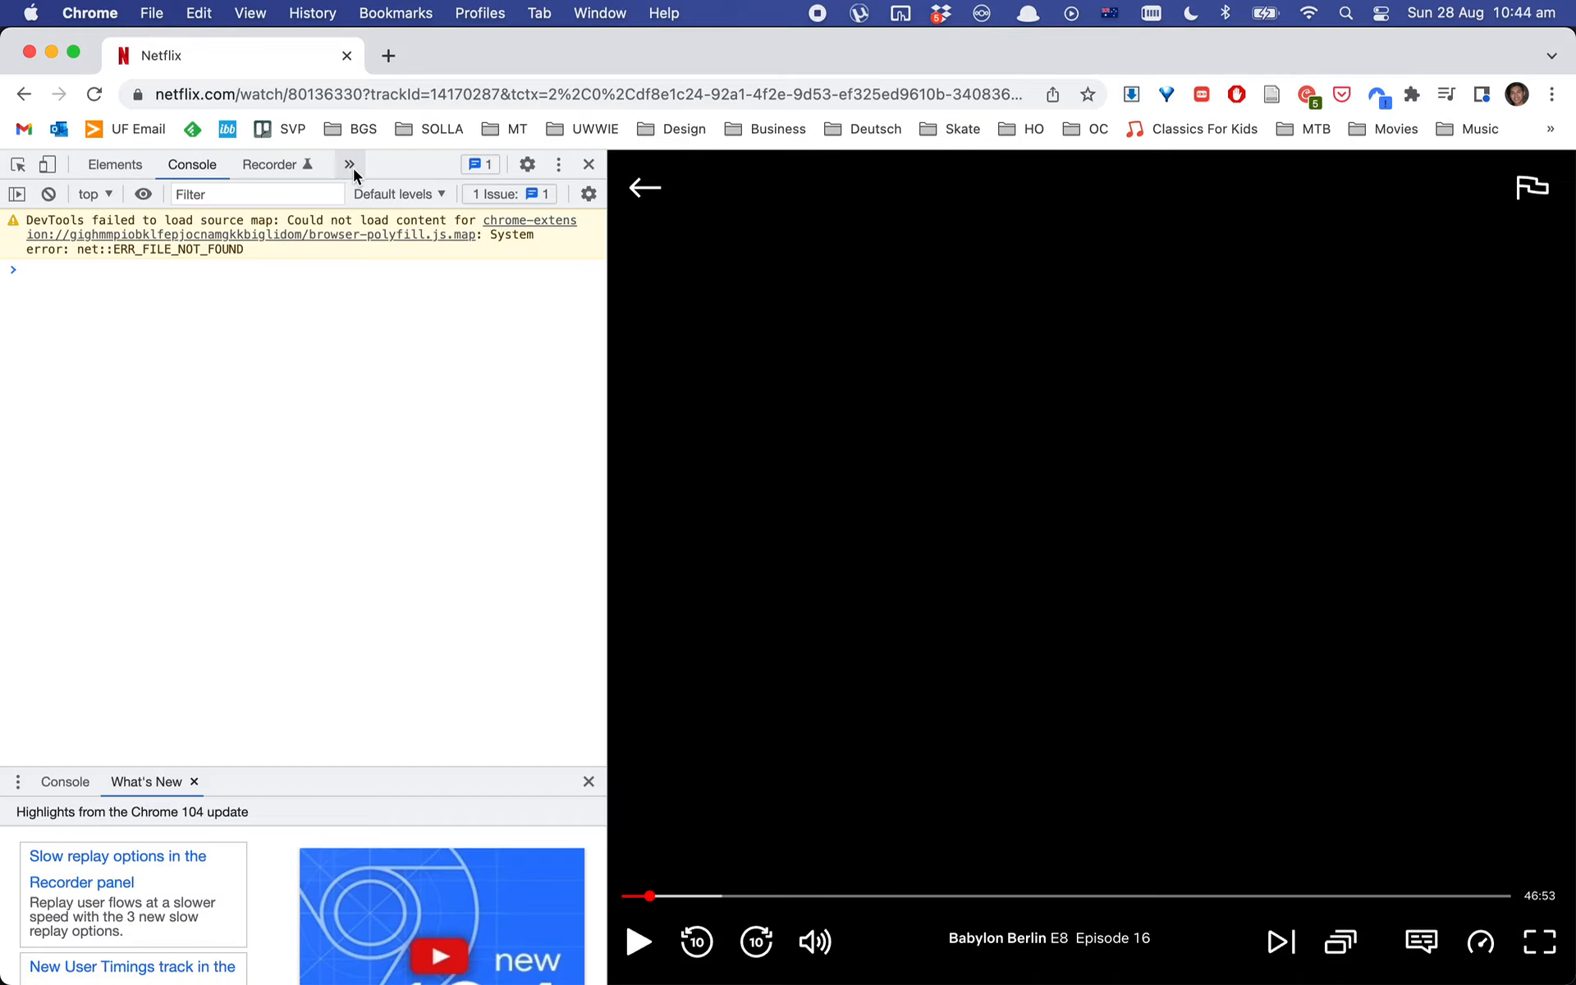
{"action": "left_click", "coordinate": [352, 169]}
{"action": "left_click", "coordinate": [376, 239]}
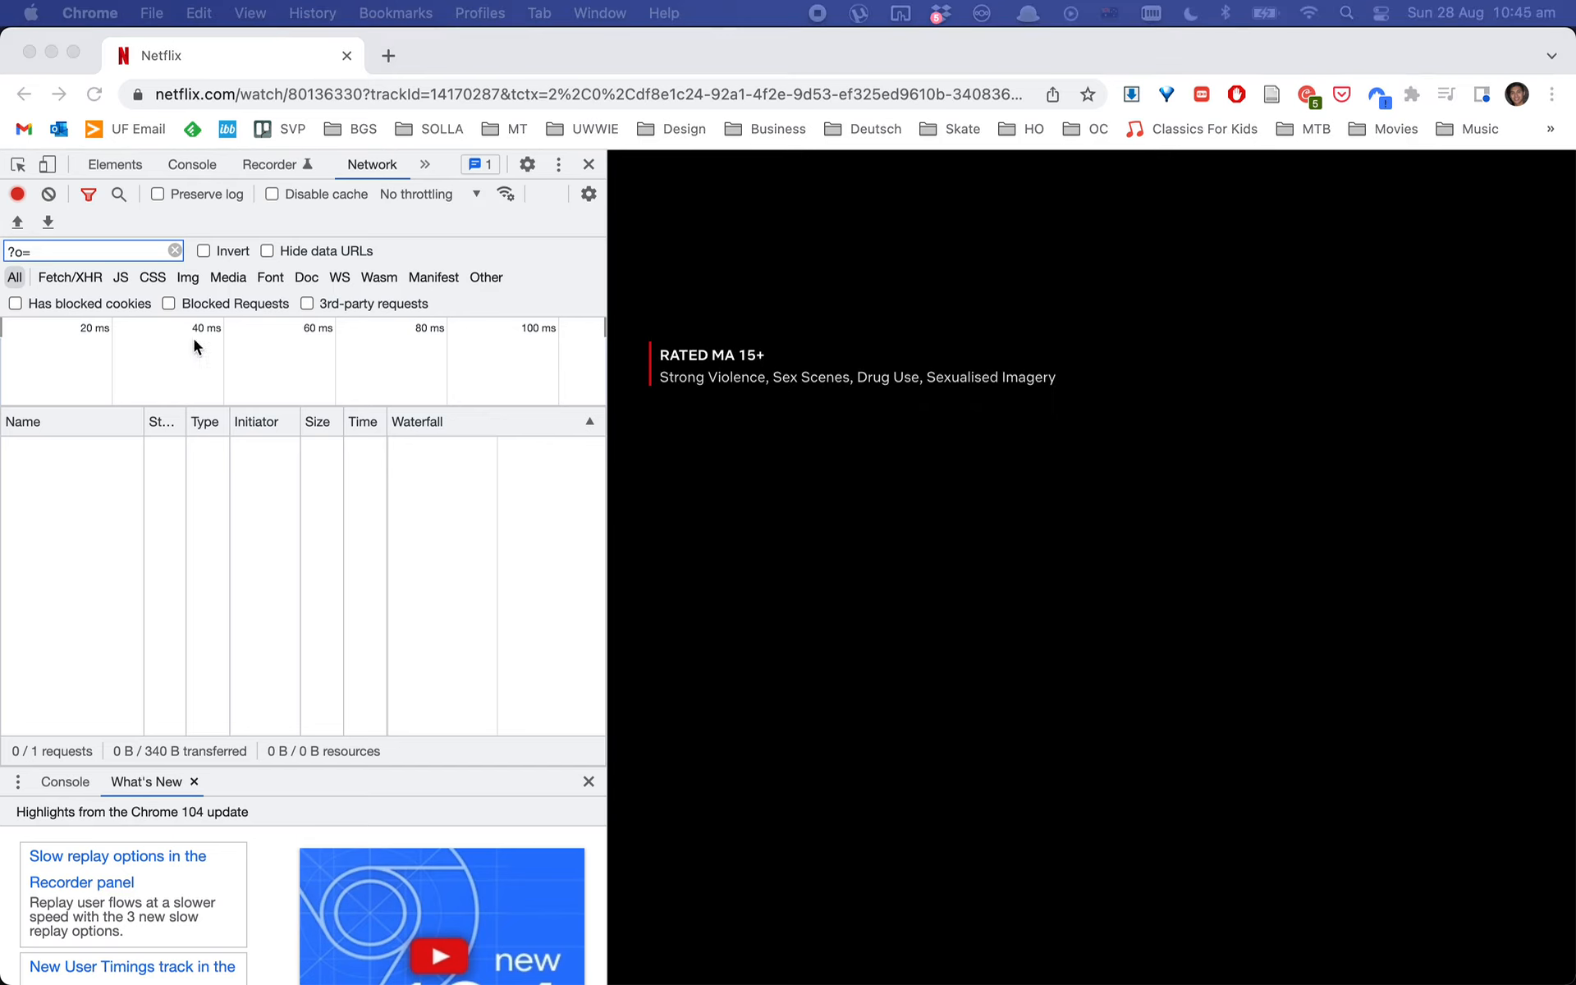
- Reload the episode page with the network requests filtered by "?o=", and pause the playback
{"action": "left_click", "coordinate": [85, 254]}
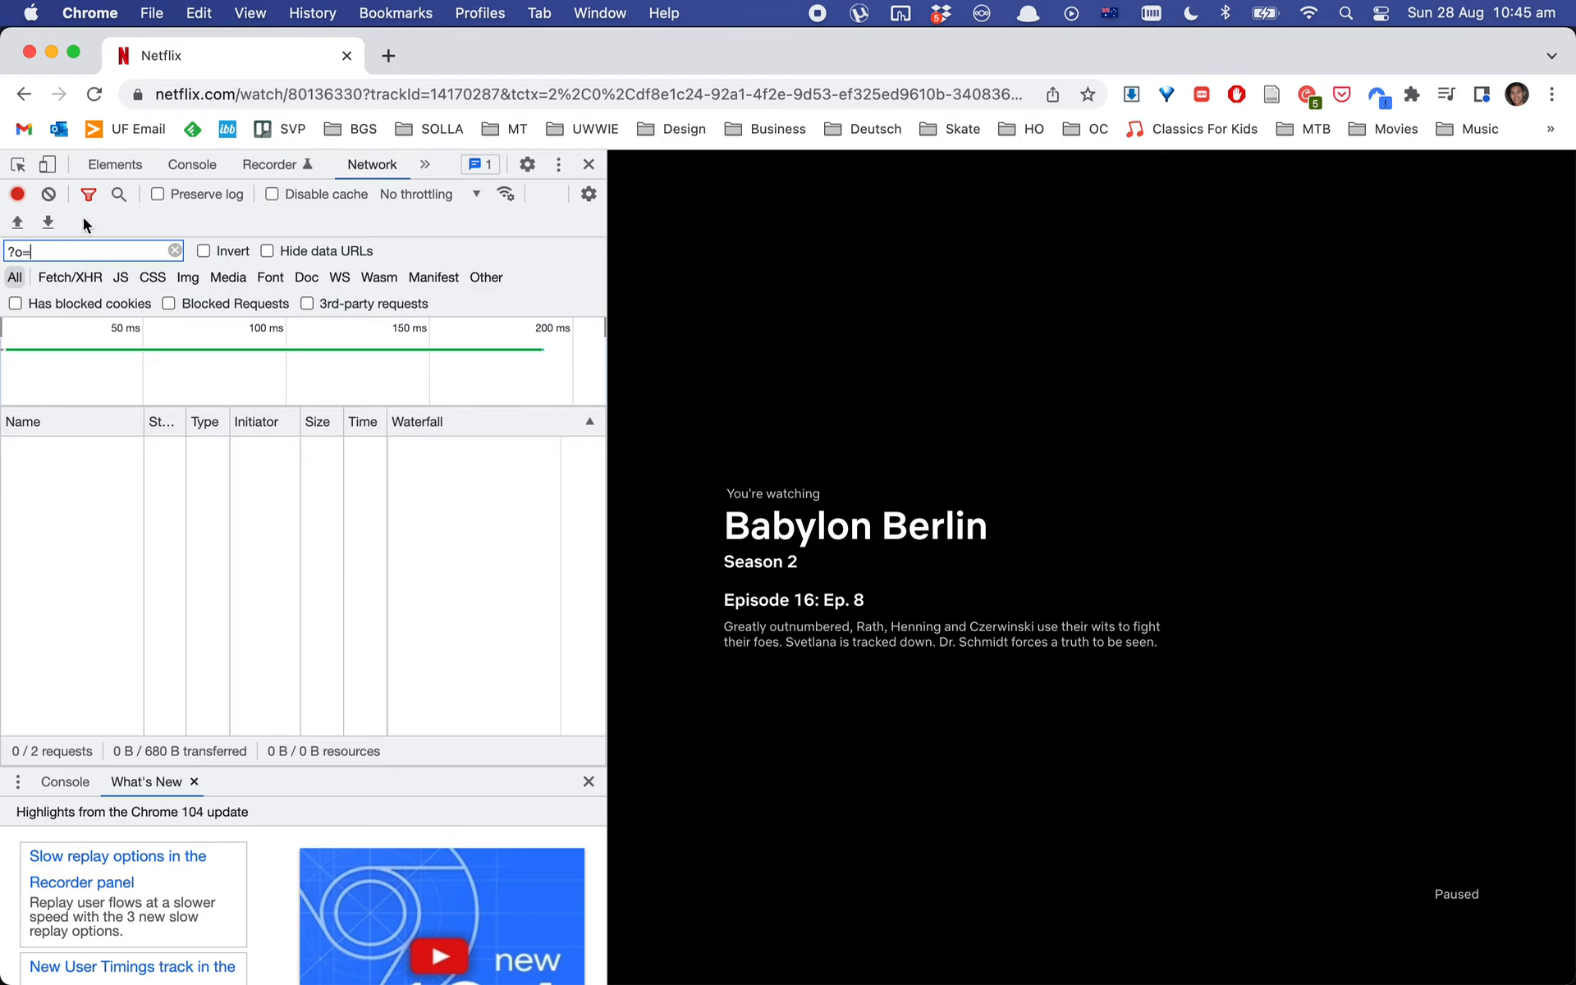
{"action": "left_click", "coordinate": [96, 94]}
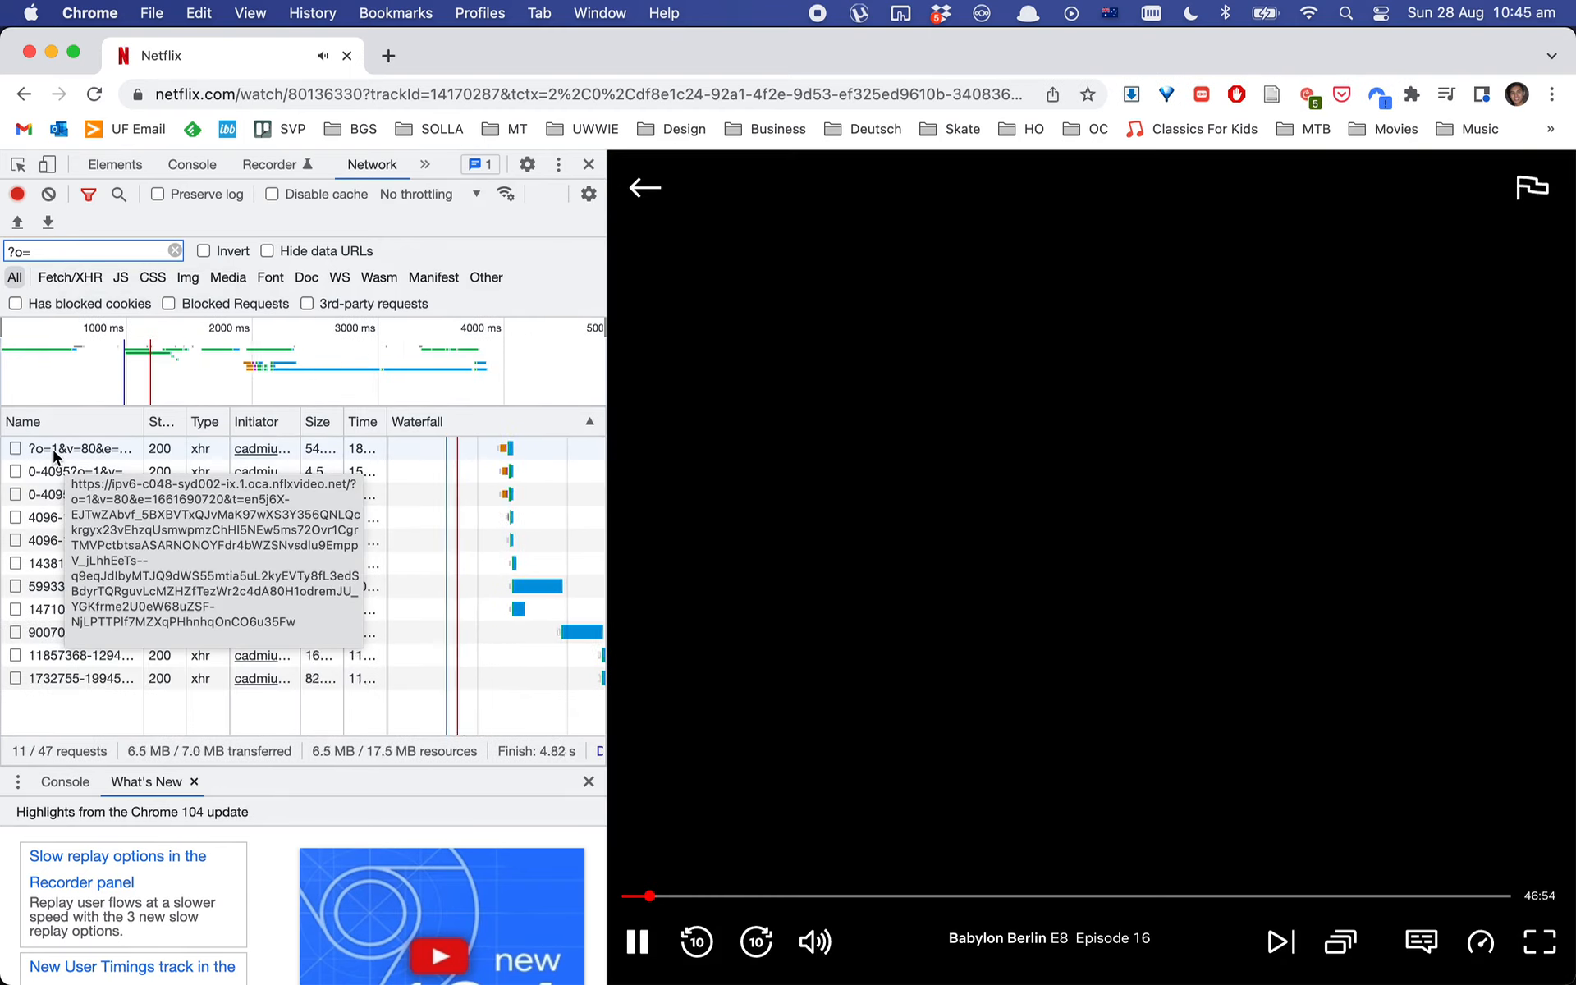
{"action": "left_click", "coordinate": [638, 941]}
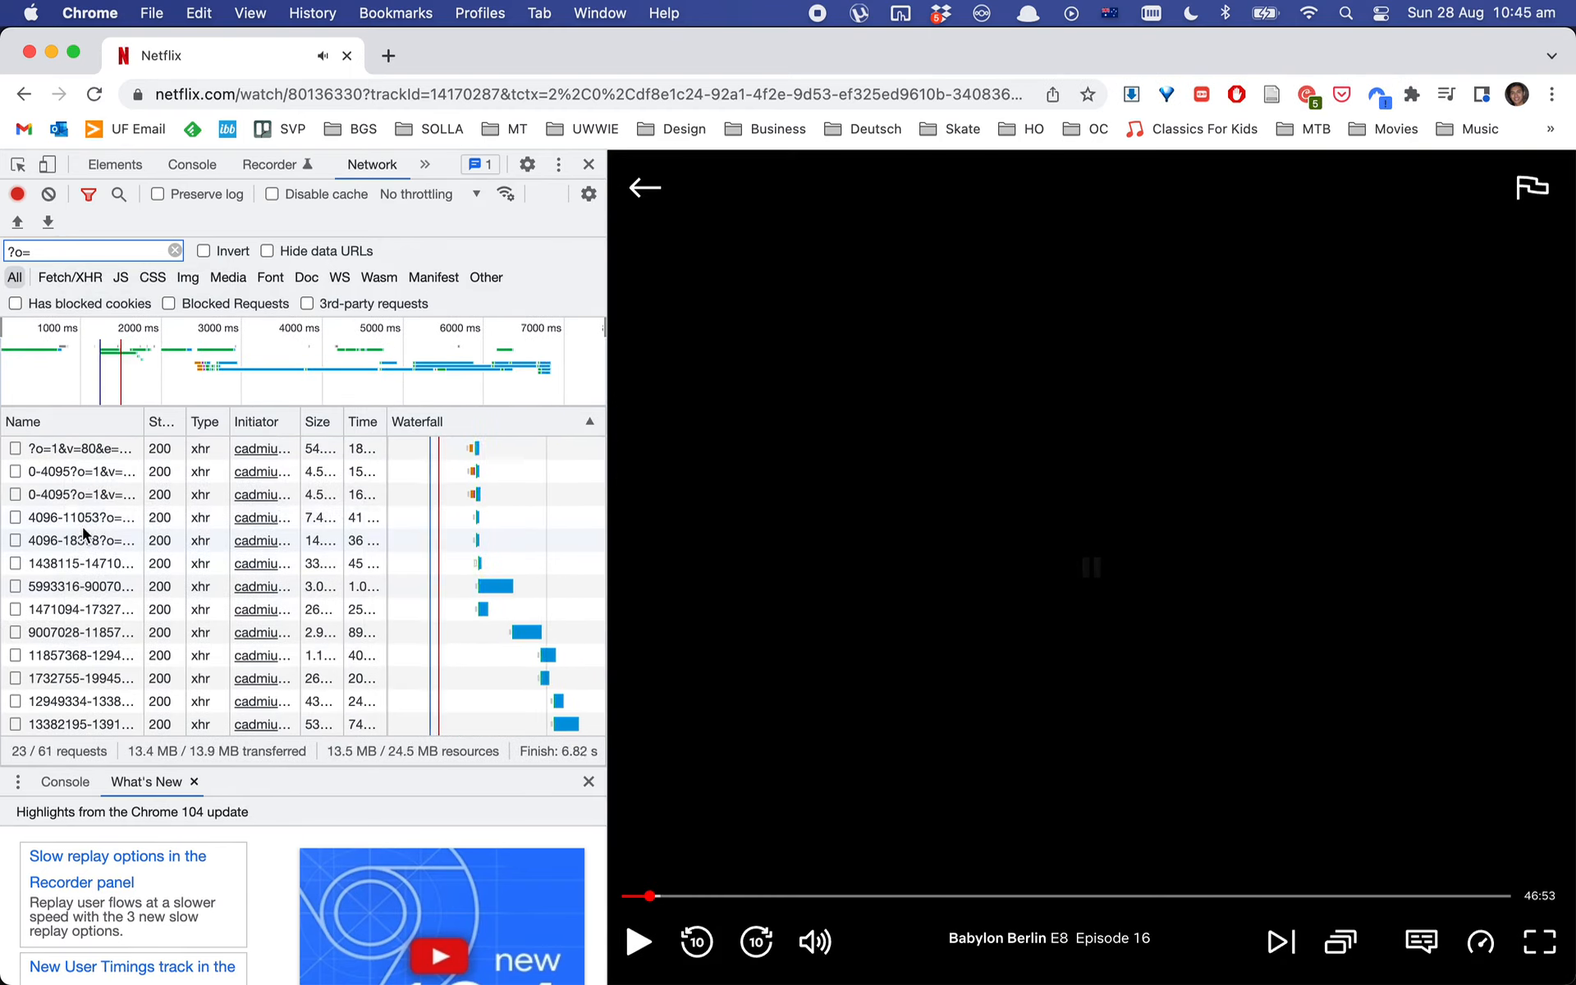
- Download the file behind the first "?o=1" request and open it in Word
{"action": "right_click", "coordinate": [56, 454]}
{"action": "left_click", "coordinate": [105, 462]}
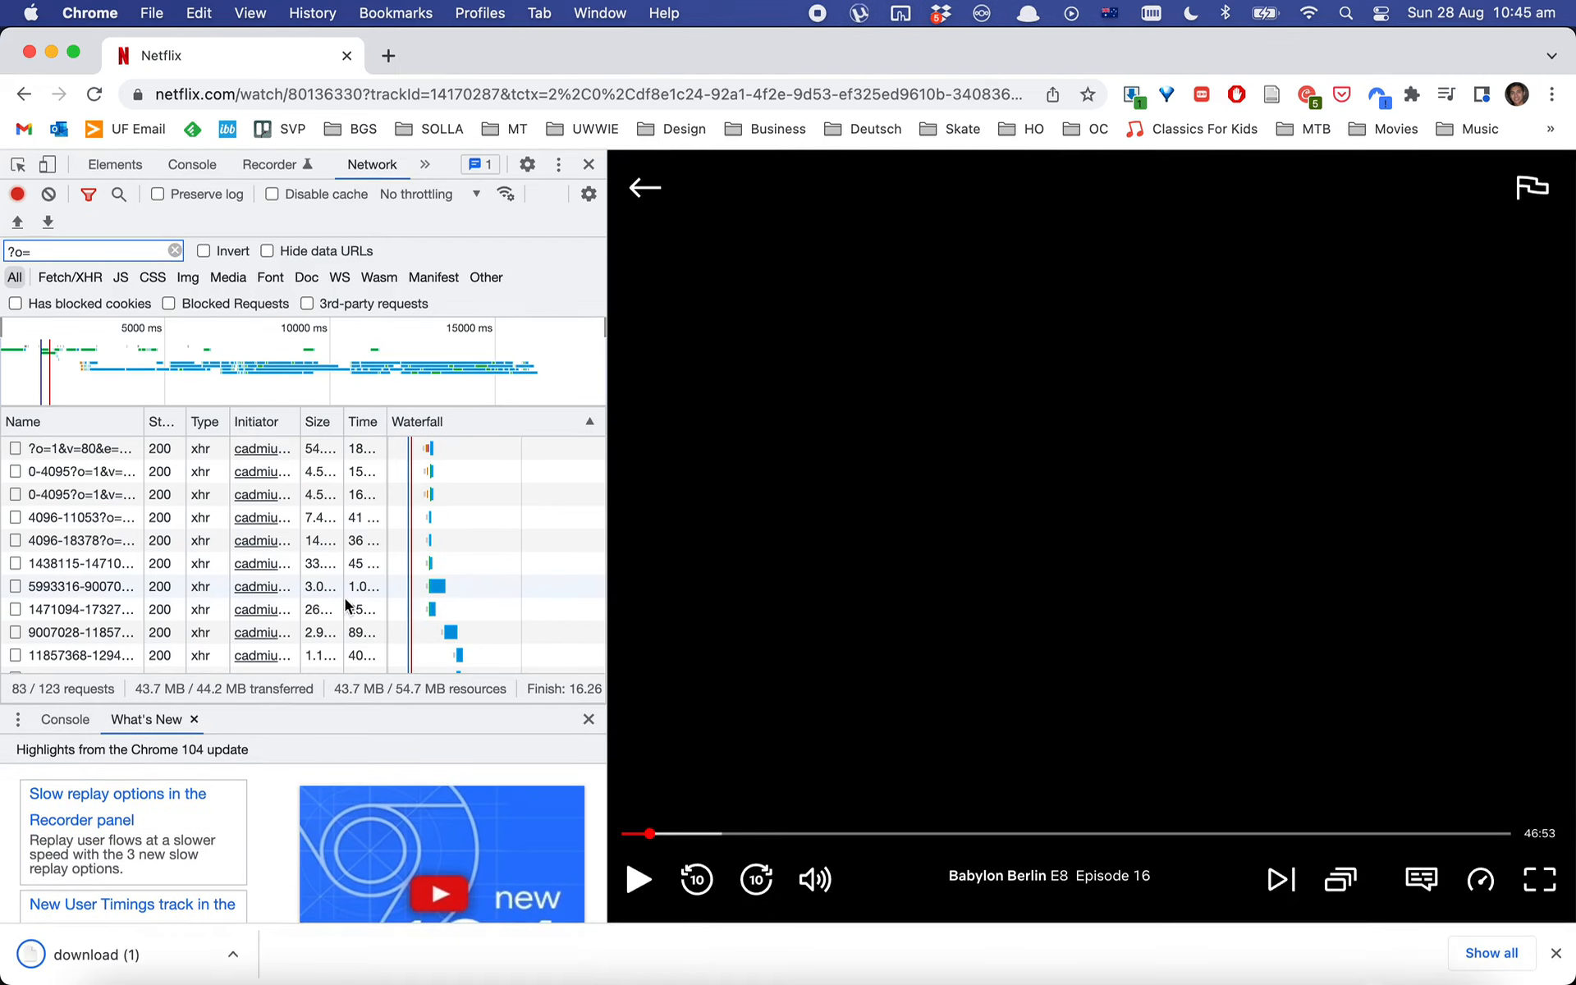
{"action": "left_click", "coordinate": [126, 959]}
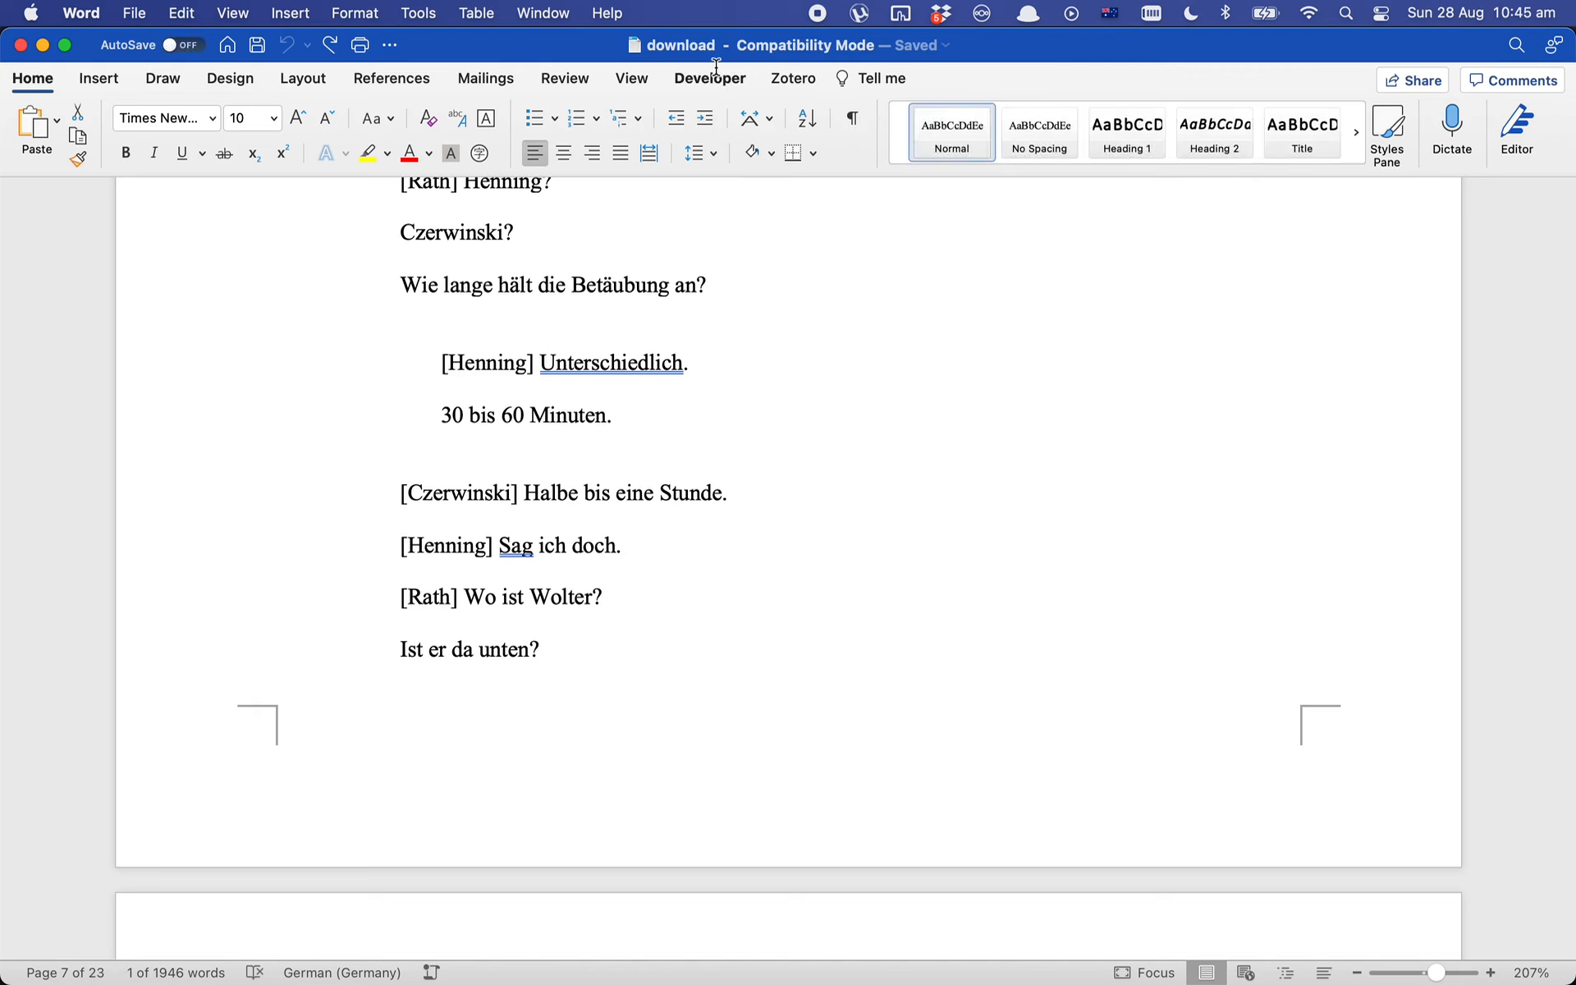
{"action": "key", "text": "super+Tab"}
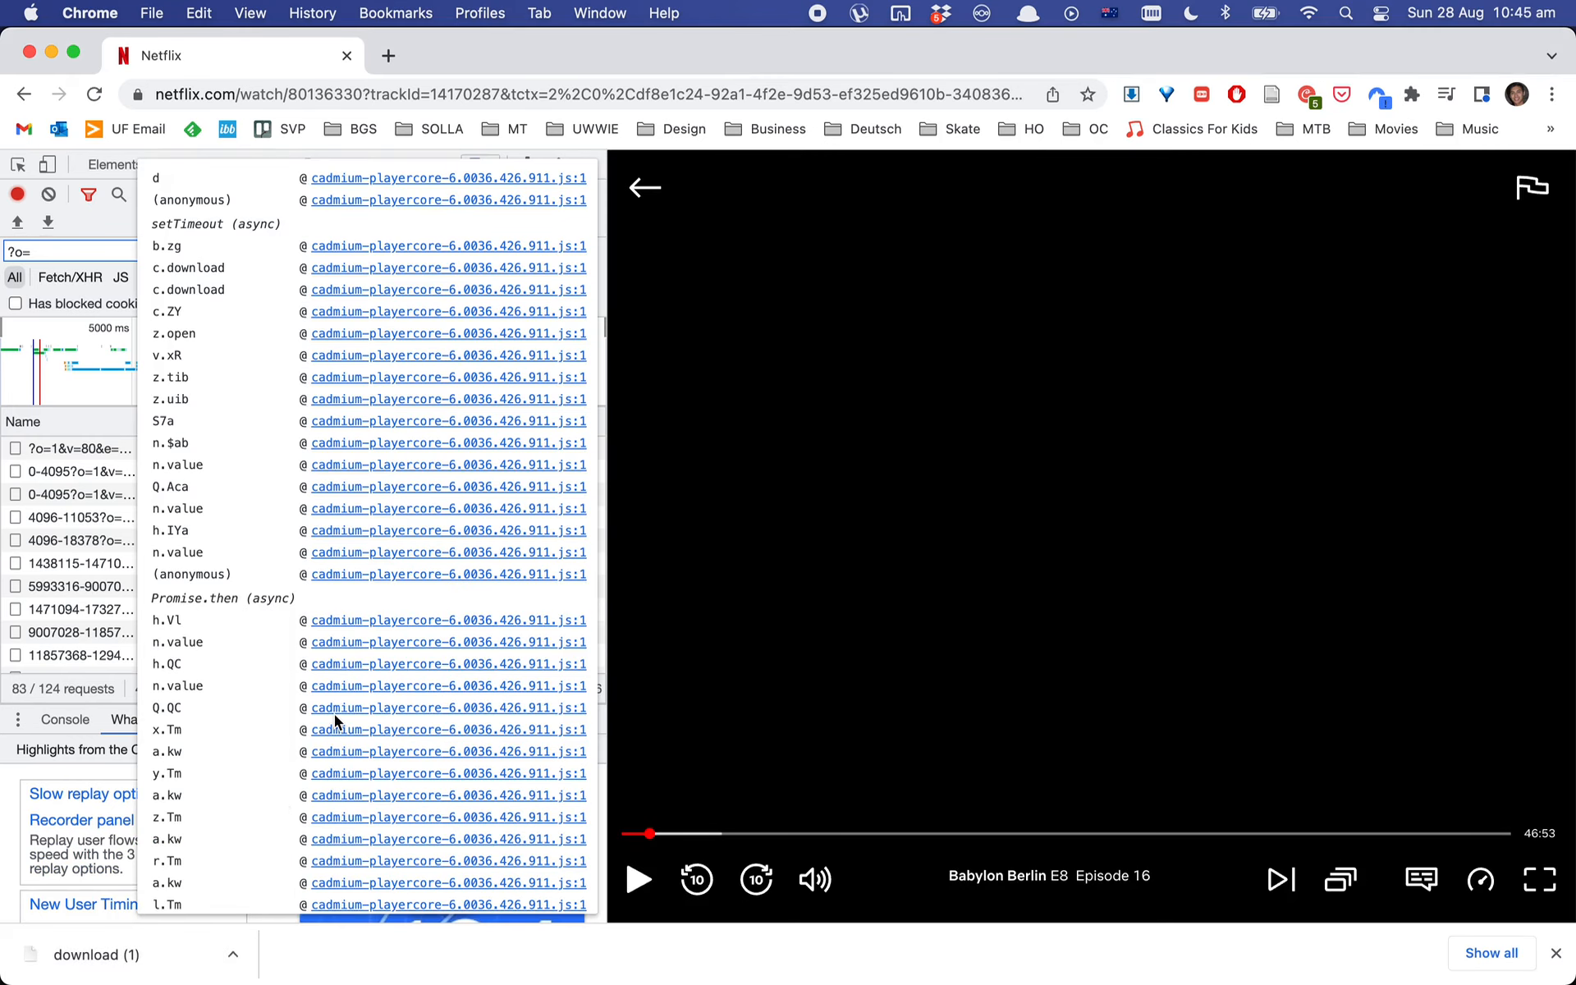
{"action": "key", "text": "super+Tab"}
- Look through the downloaded German subtitle transcript, from its beginning to the dialogue on page 7
{"action": "scroll", "coordinate": [461, 550], "scroll_direction": "up", "scroll_amount": 1}
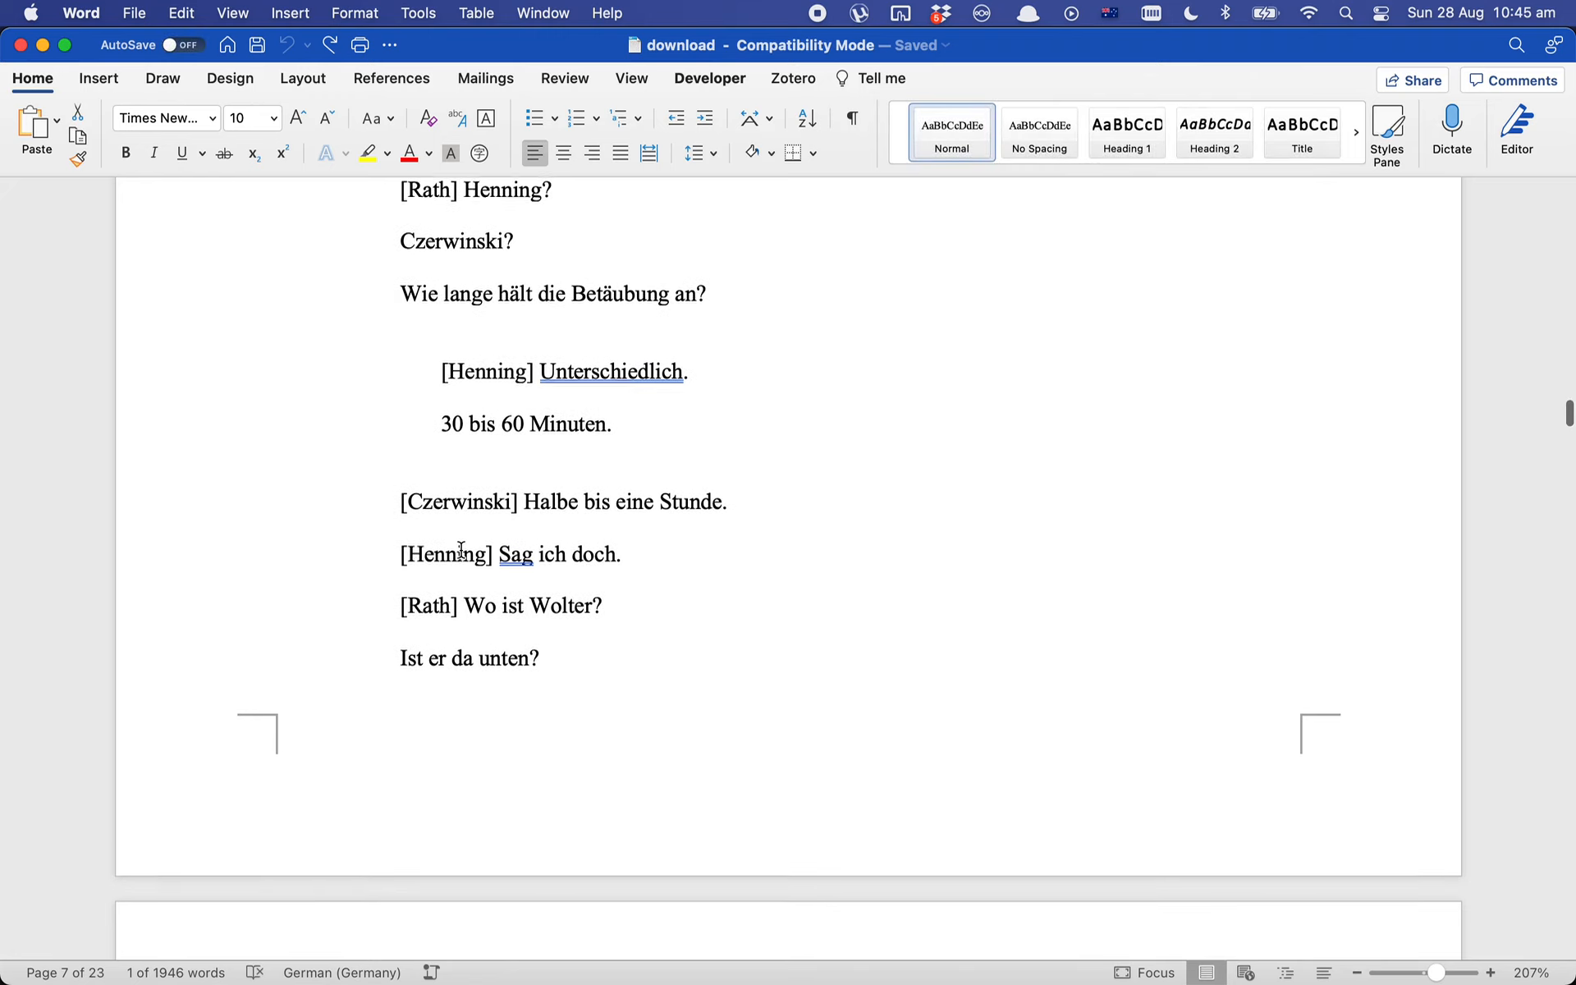
{"action": "scroll", "coordinate": [509, 491], "scroll_direction": "up", "scroll_amount": 3}
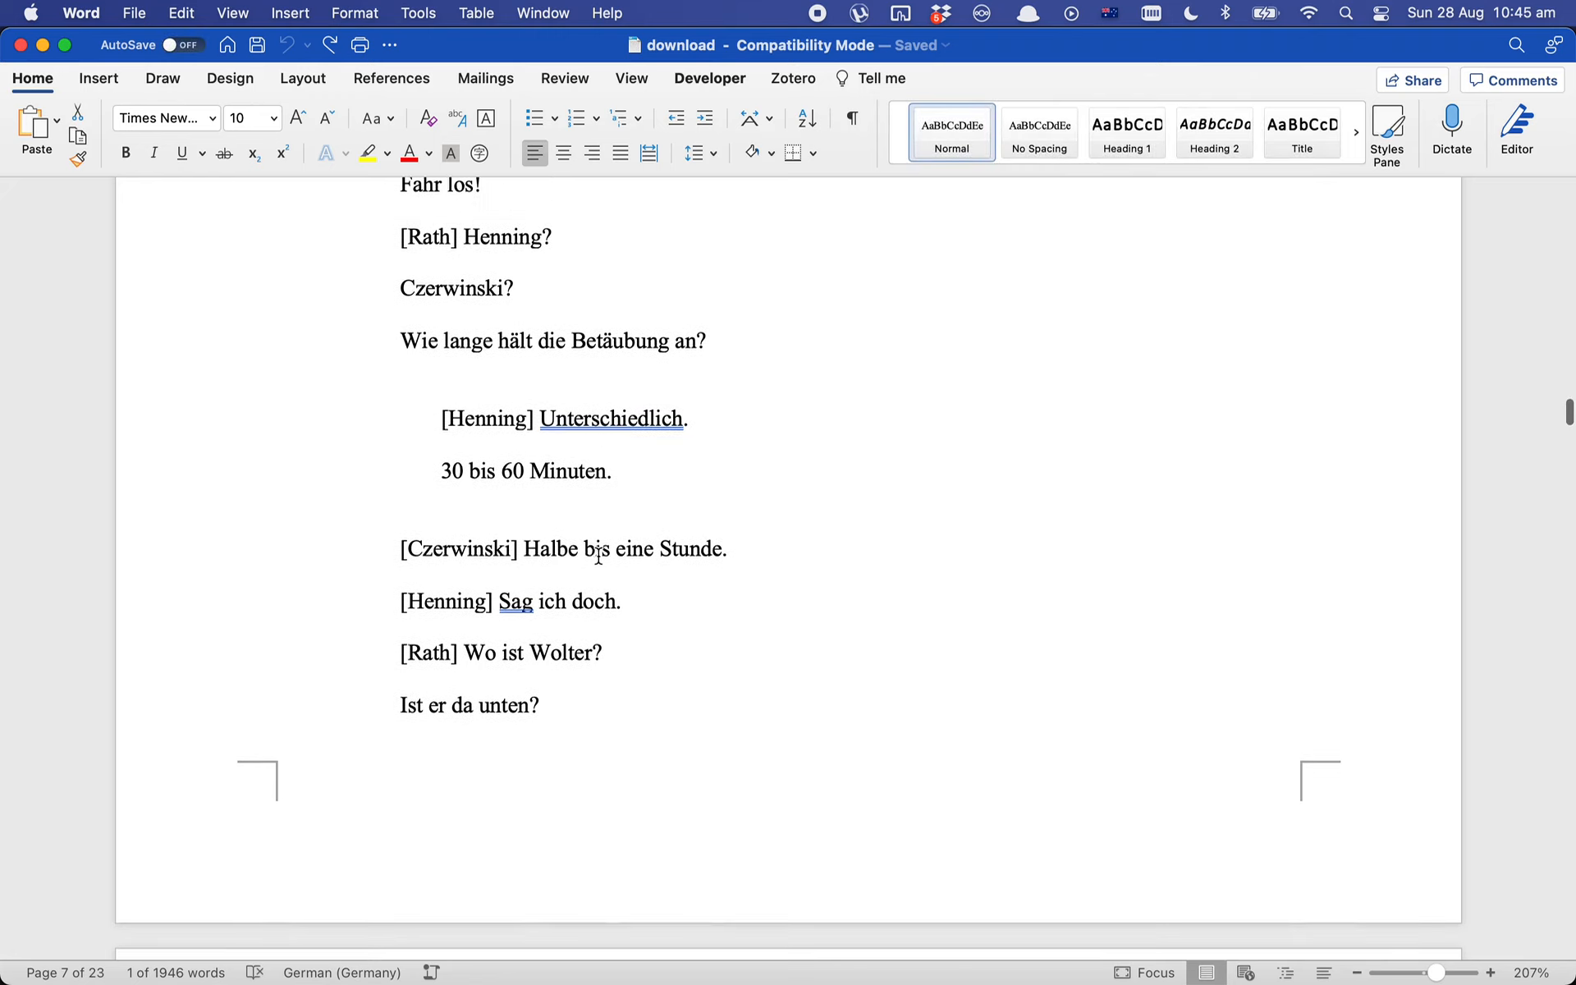
{"action": "triple_click", "coordinate": [598, 554]}
{"action": "scroll", "coordinate": [732, 476], "scroll_direction": "up", "scroll_amount": 20}
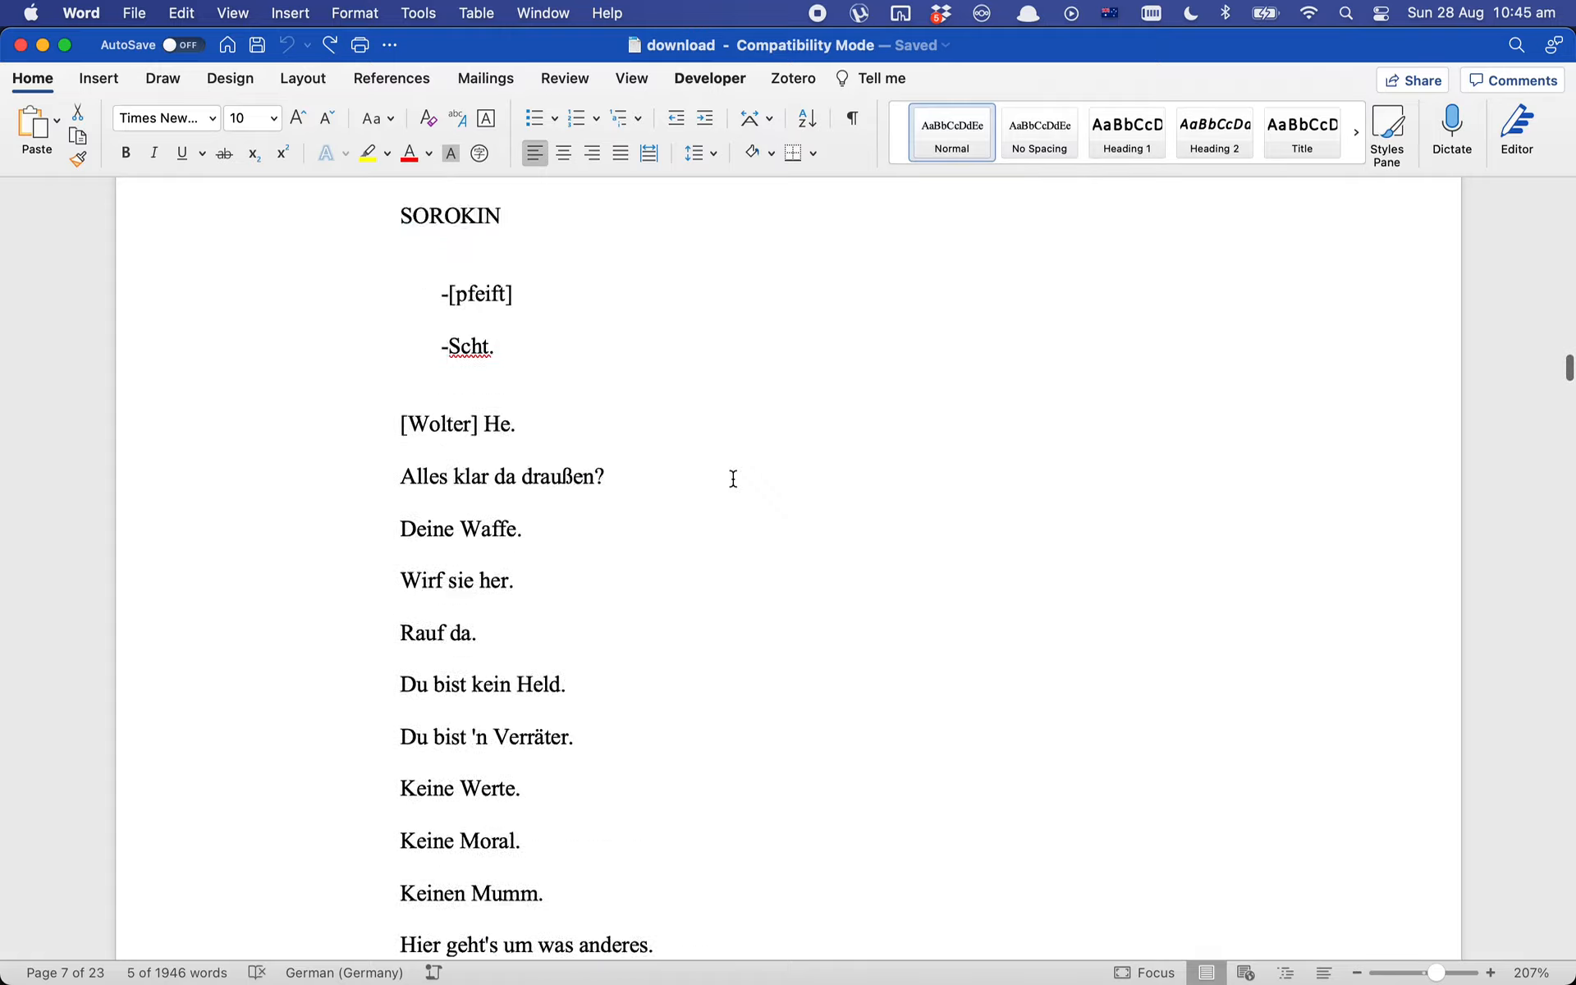
{"action": "scroll", "coordinate": [733, 478], "scroll_direction": "up", "scroll_amount": 15}
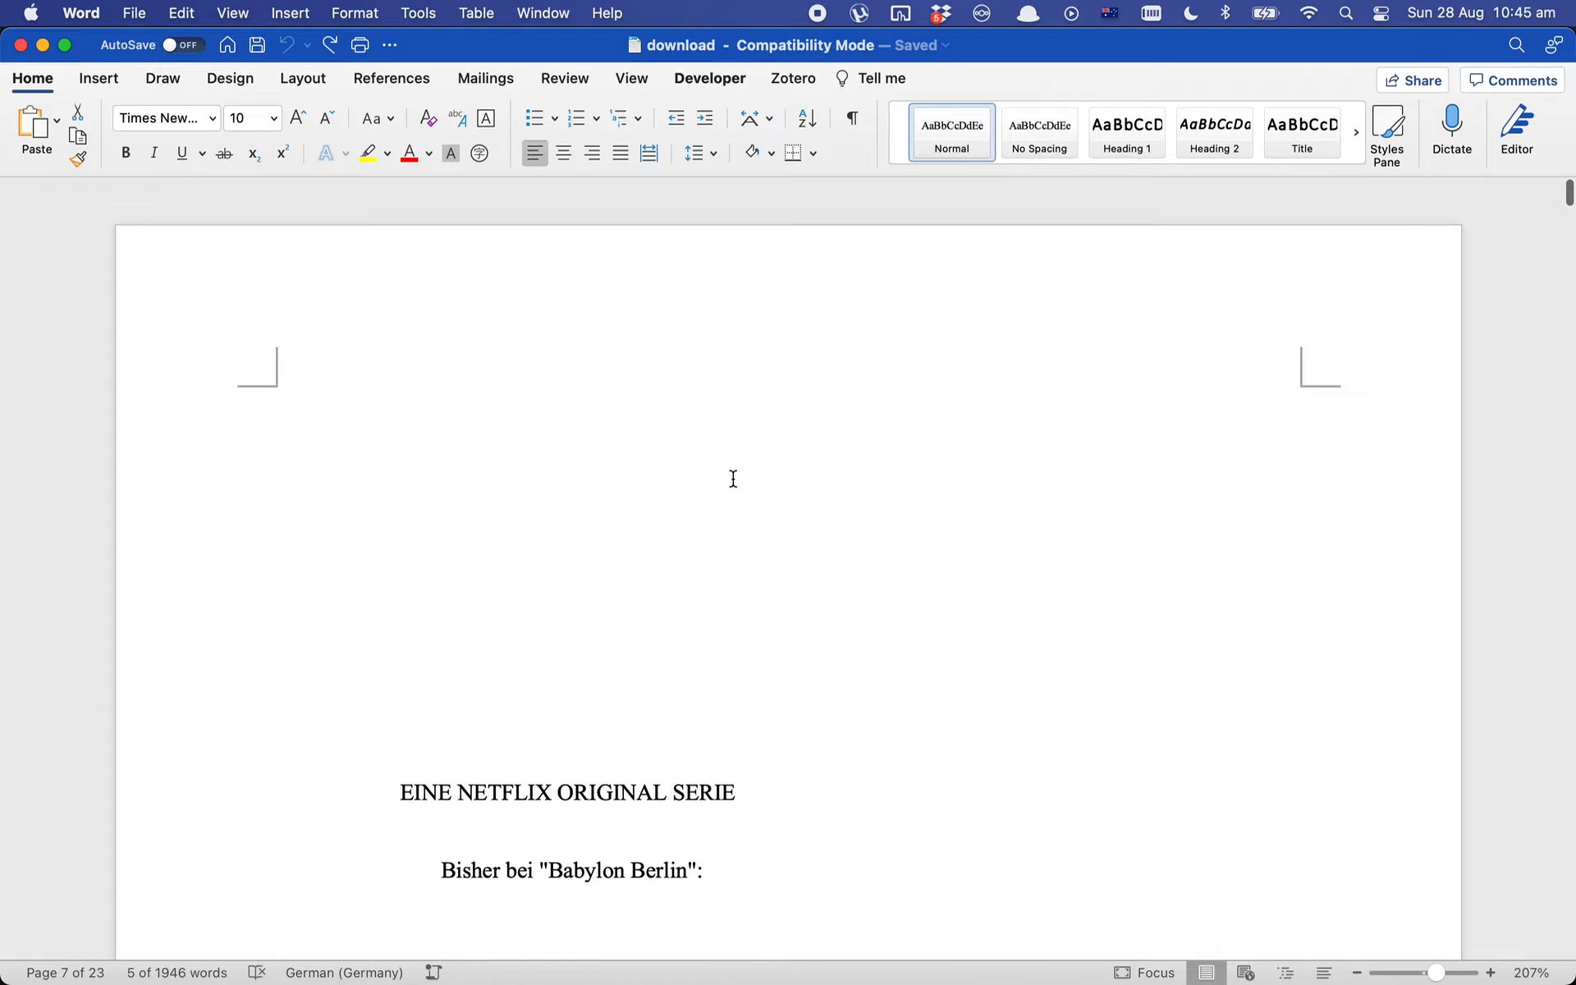
{"action": "scroll", "coordinate": [371, 563], "scroll_direction": "down", "scroll_amount": 20}
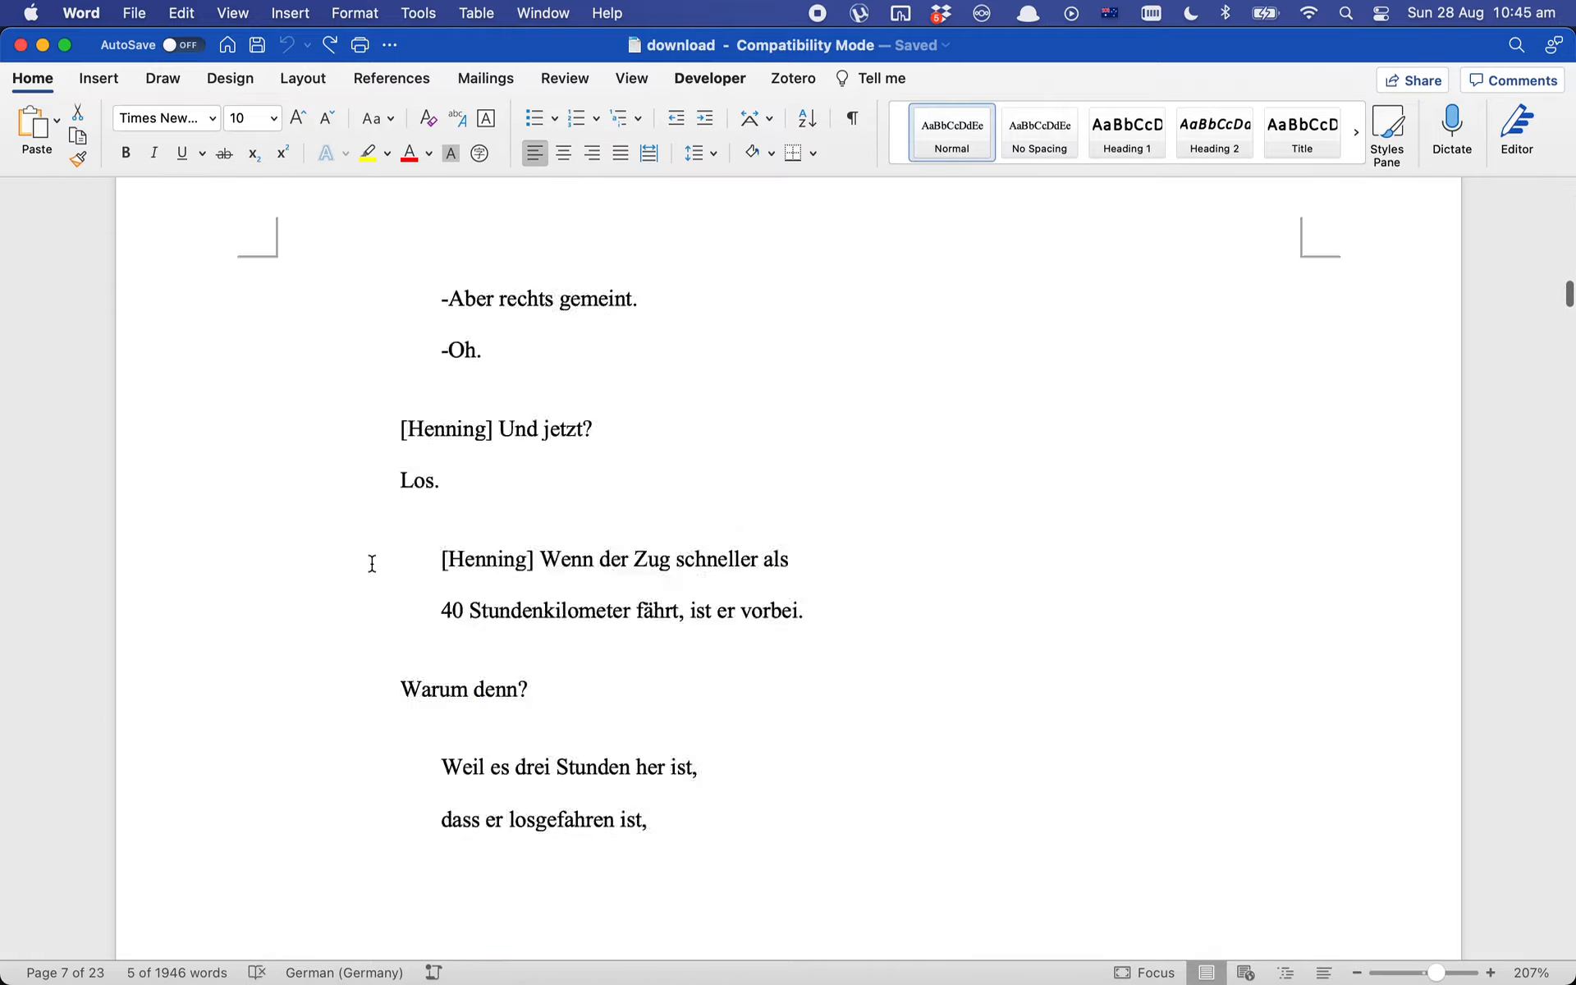
{"action": "scroll", "coordinate": [372, 563], "scroll_direction": "down", "scroll_amount": 20}
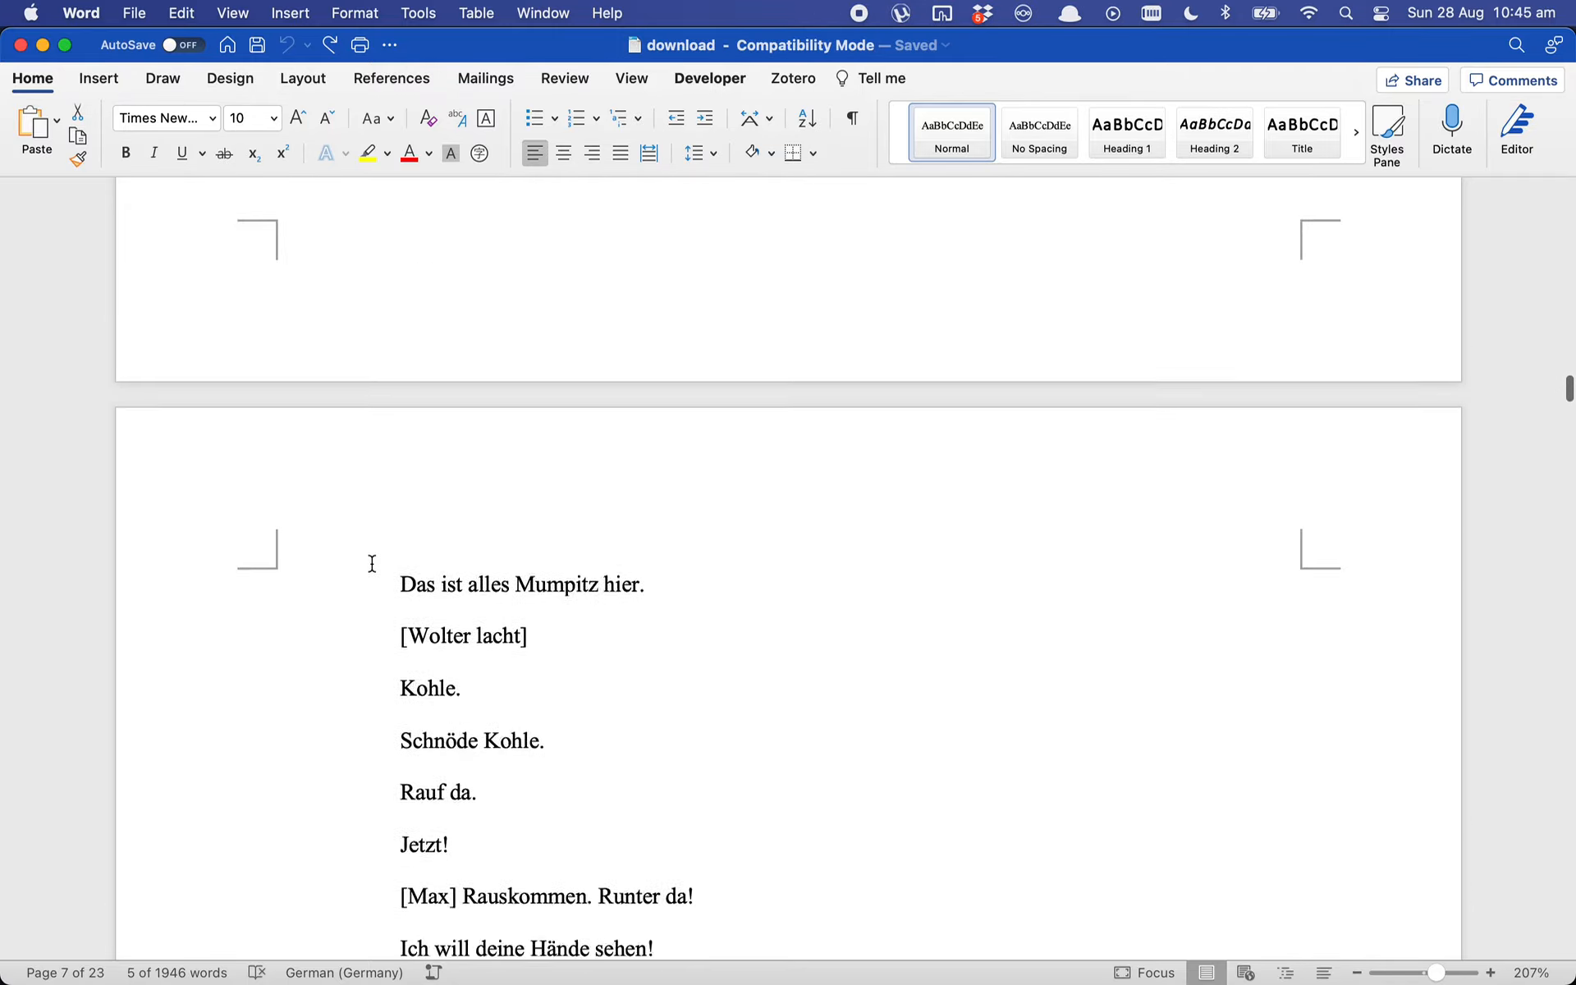
{"action": "scroll", "coordinate": [372, 563], "scroll_direction": "up", "scroll_amount": 6}
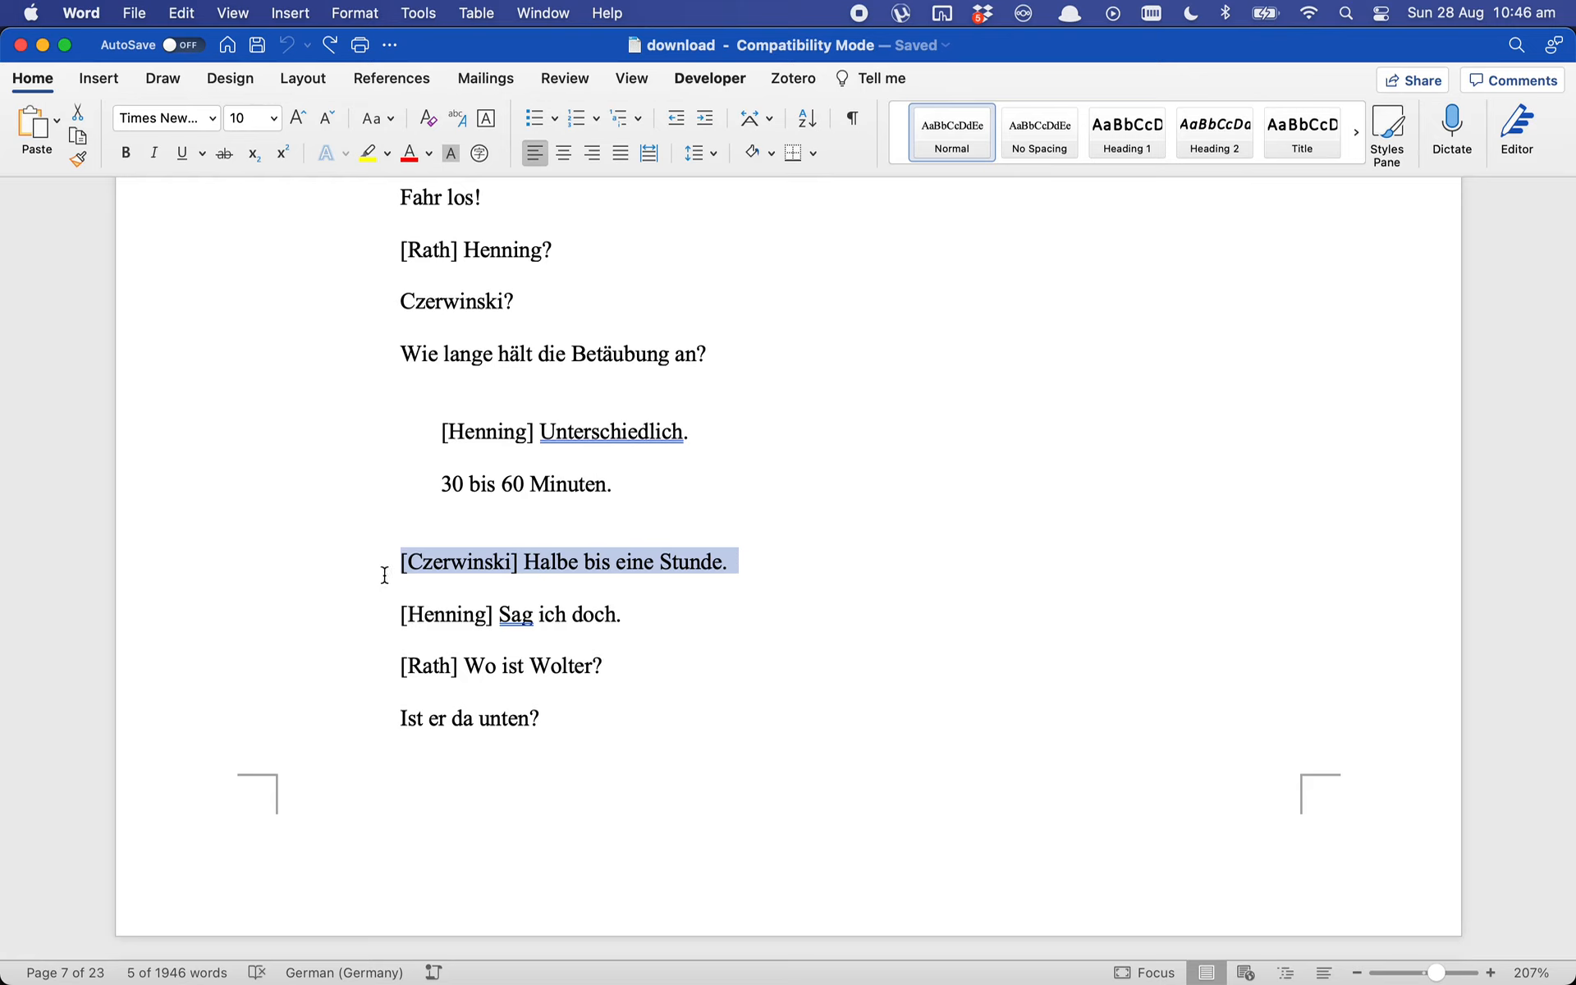
- Read on through the dialogue to page 8 and copy the lines "Wenn ihr die Bremse zieht, dann knall ich euch ab!"
{"action": "scroll", "coordinate": [439, 566], "scroll_direction": "down", "scroll_amount": 2}
{"action": "scroll", "coordinate": [439, 566], "scroll_direction": "down", "scroll_amount": 3}
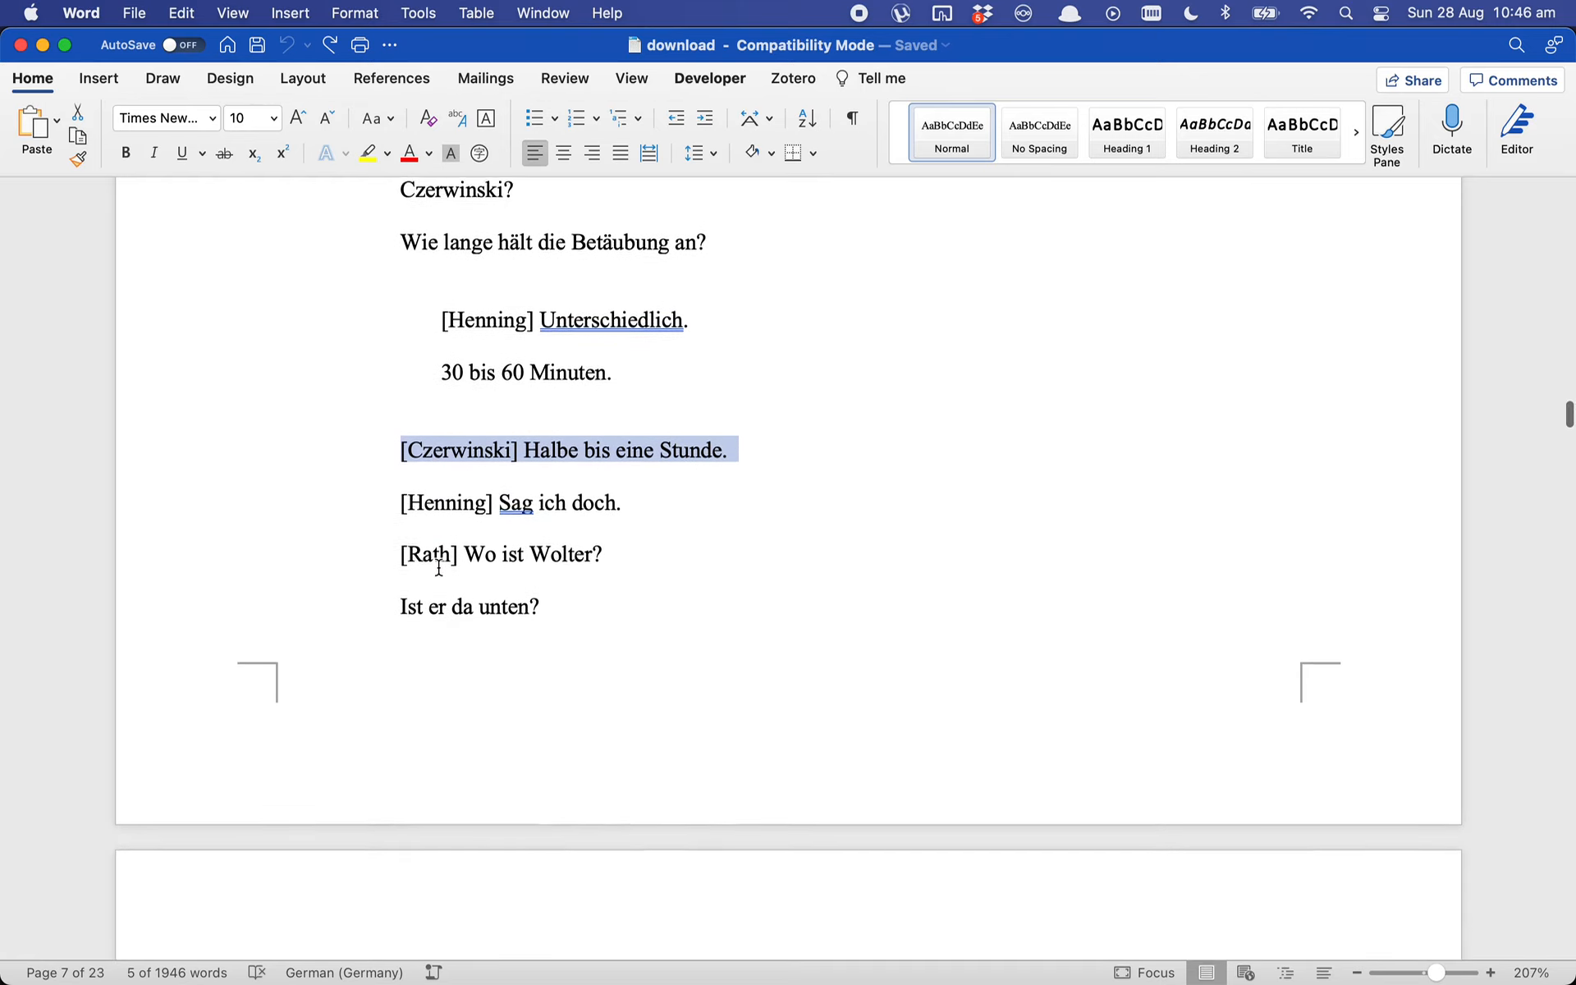
{"action": "left_click", "coordinate": [509, 486]}
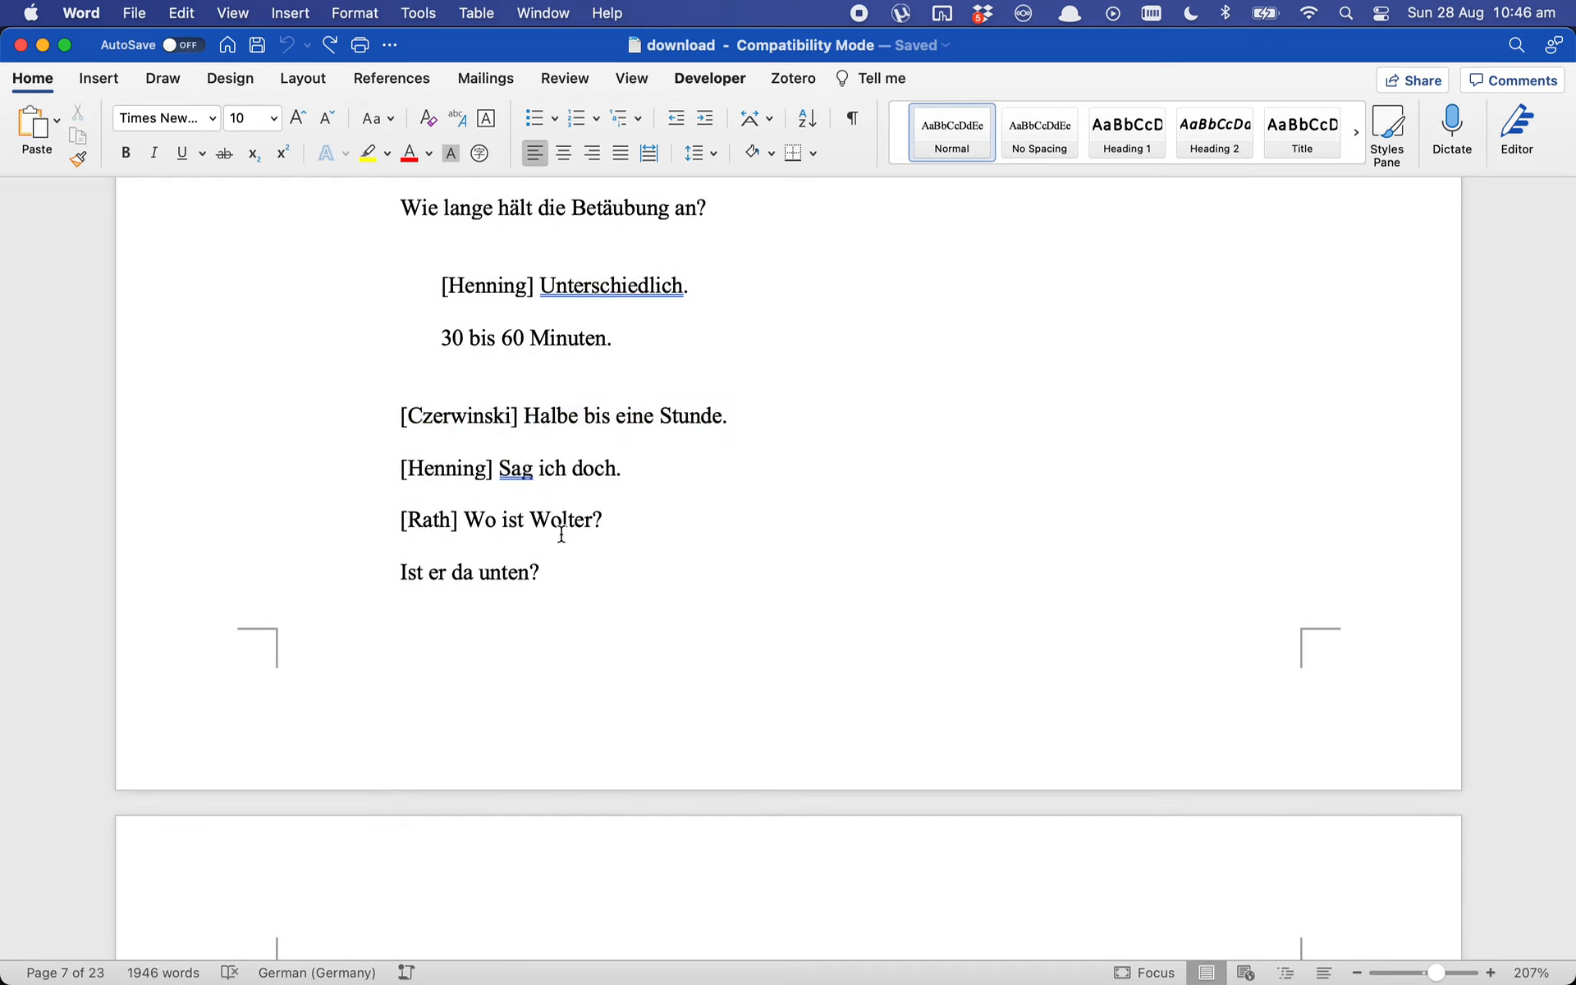
{"action": "scroll", "coordinate": [566, 526], "scroll_direction": "down", "scroll_amount": 5}
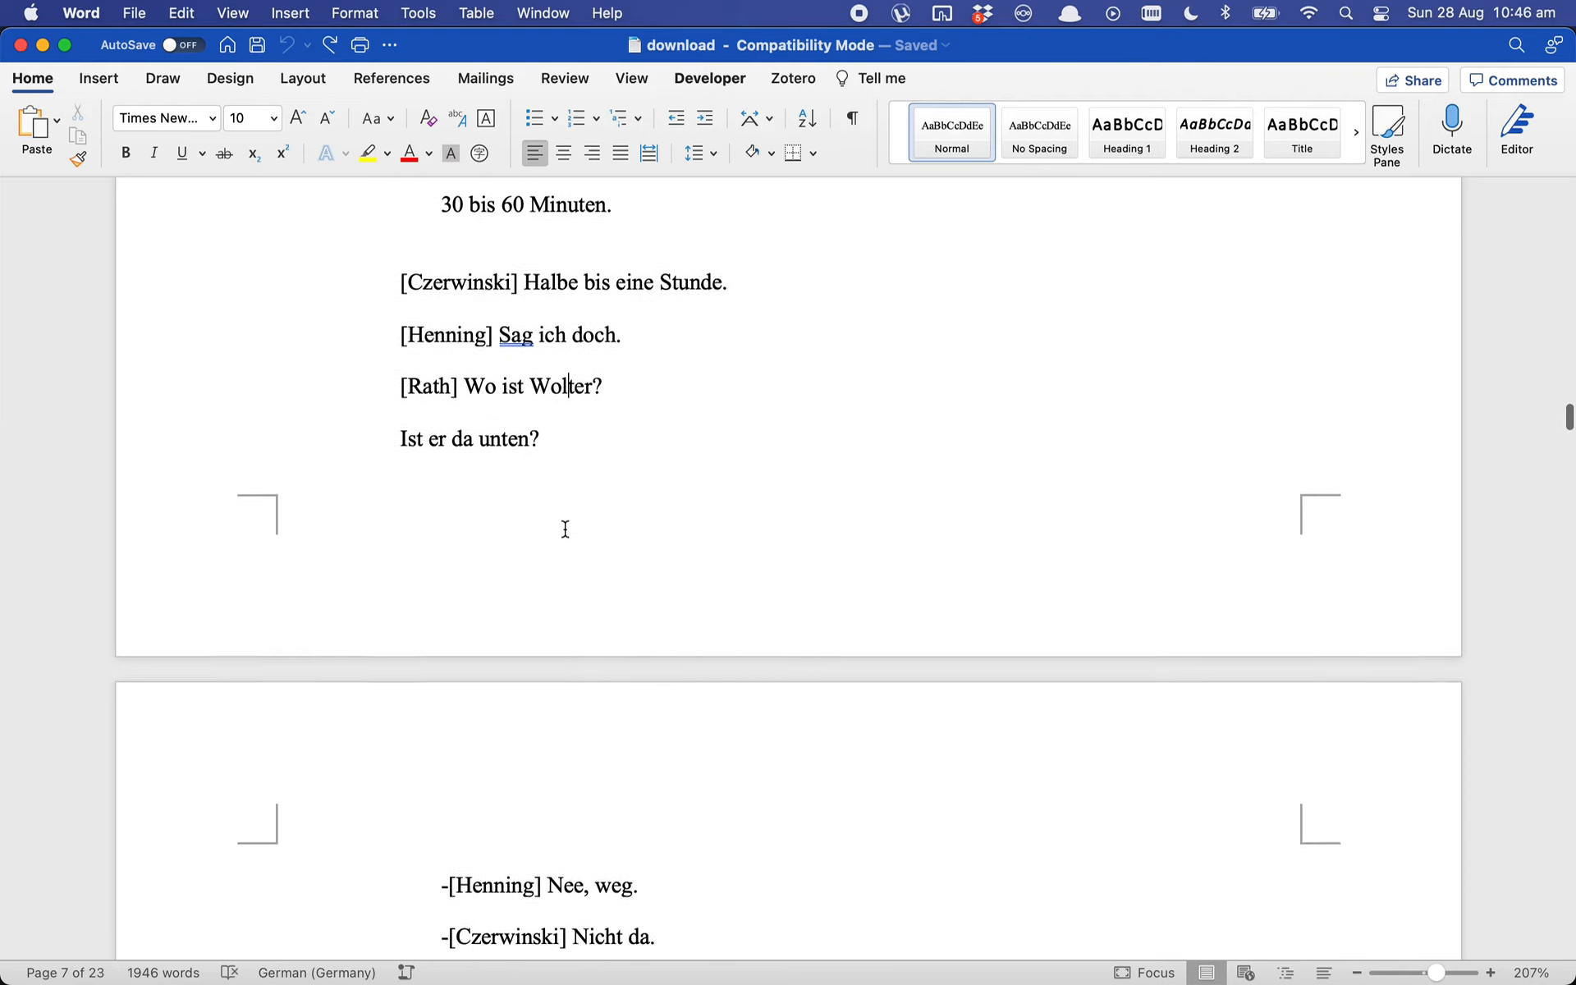
{"action": "scroll", "coordinate": [490, 459], "scroll_direction": "down", "scroll_amount": 9}
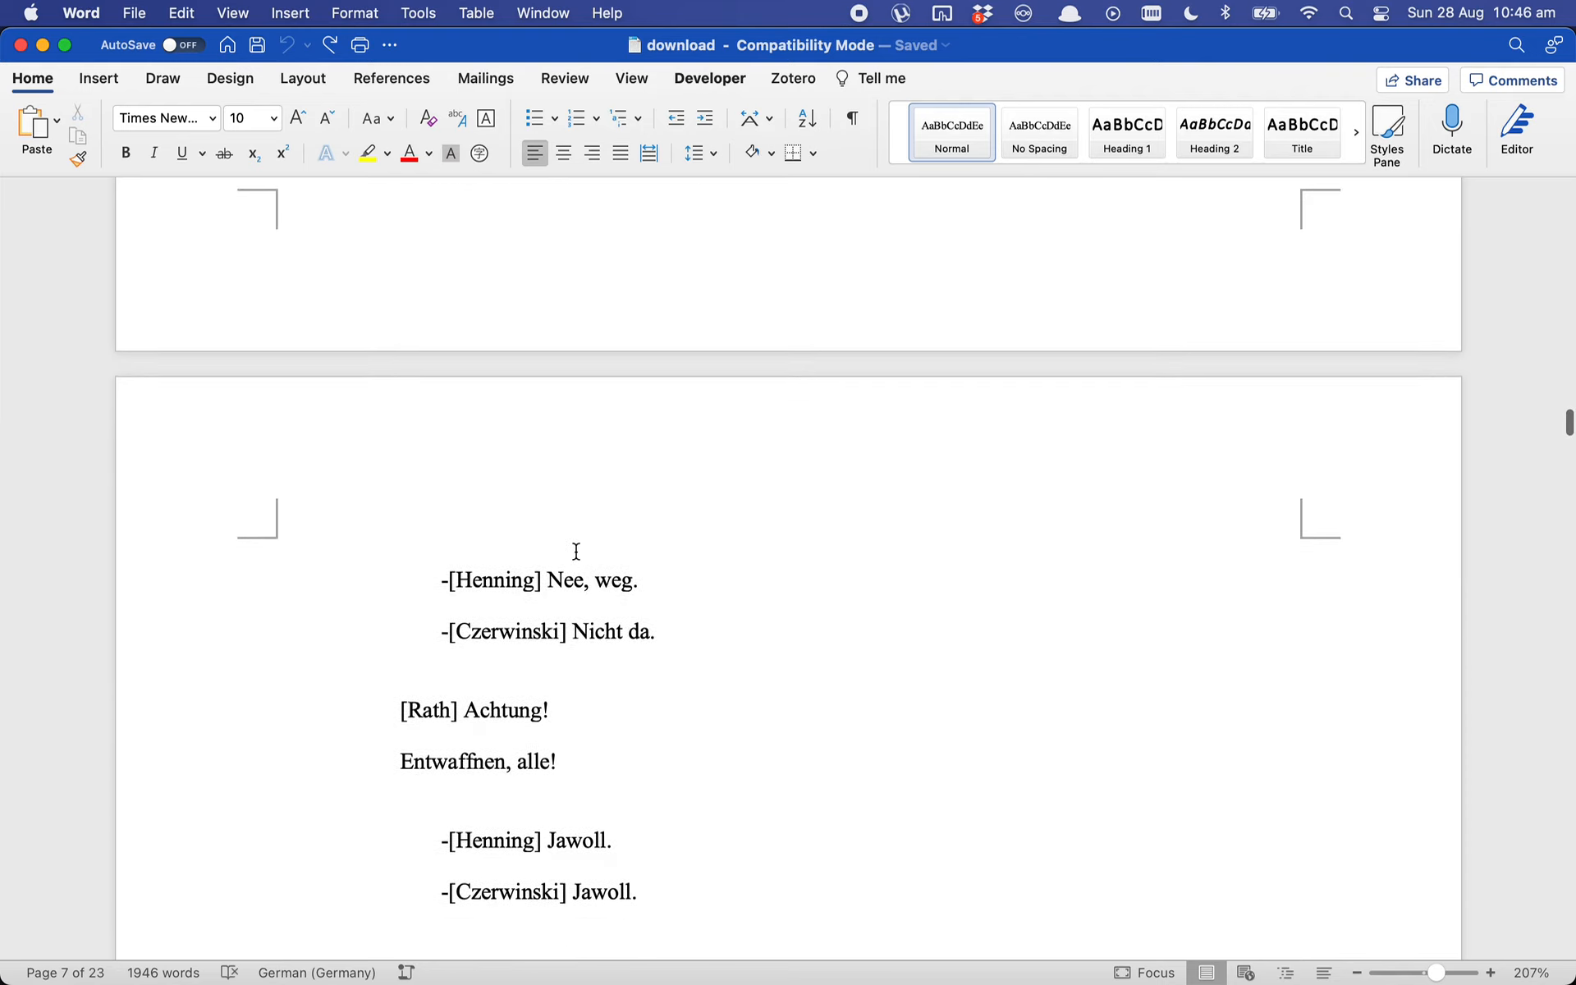
{"action": "scroll", "coordinate": [647, 557], "scroll_direction": "down", "scroll_amount": 3}
{"action": "scroll", "coordinate": [507, 615], "scroll_direction": "down", "scroll_amount": 2}
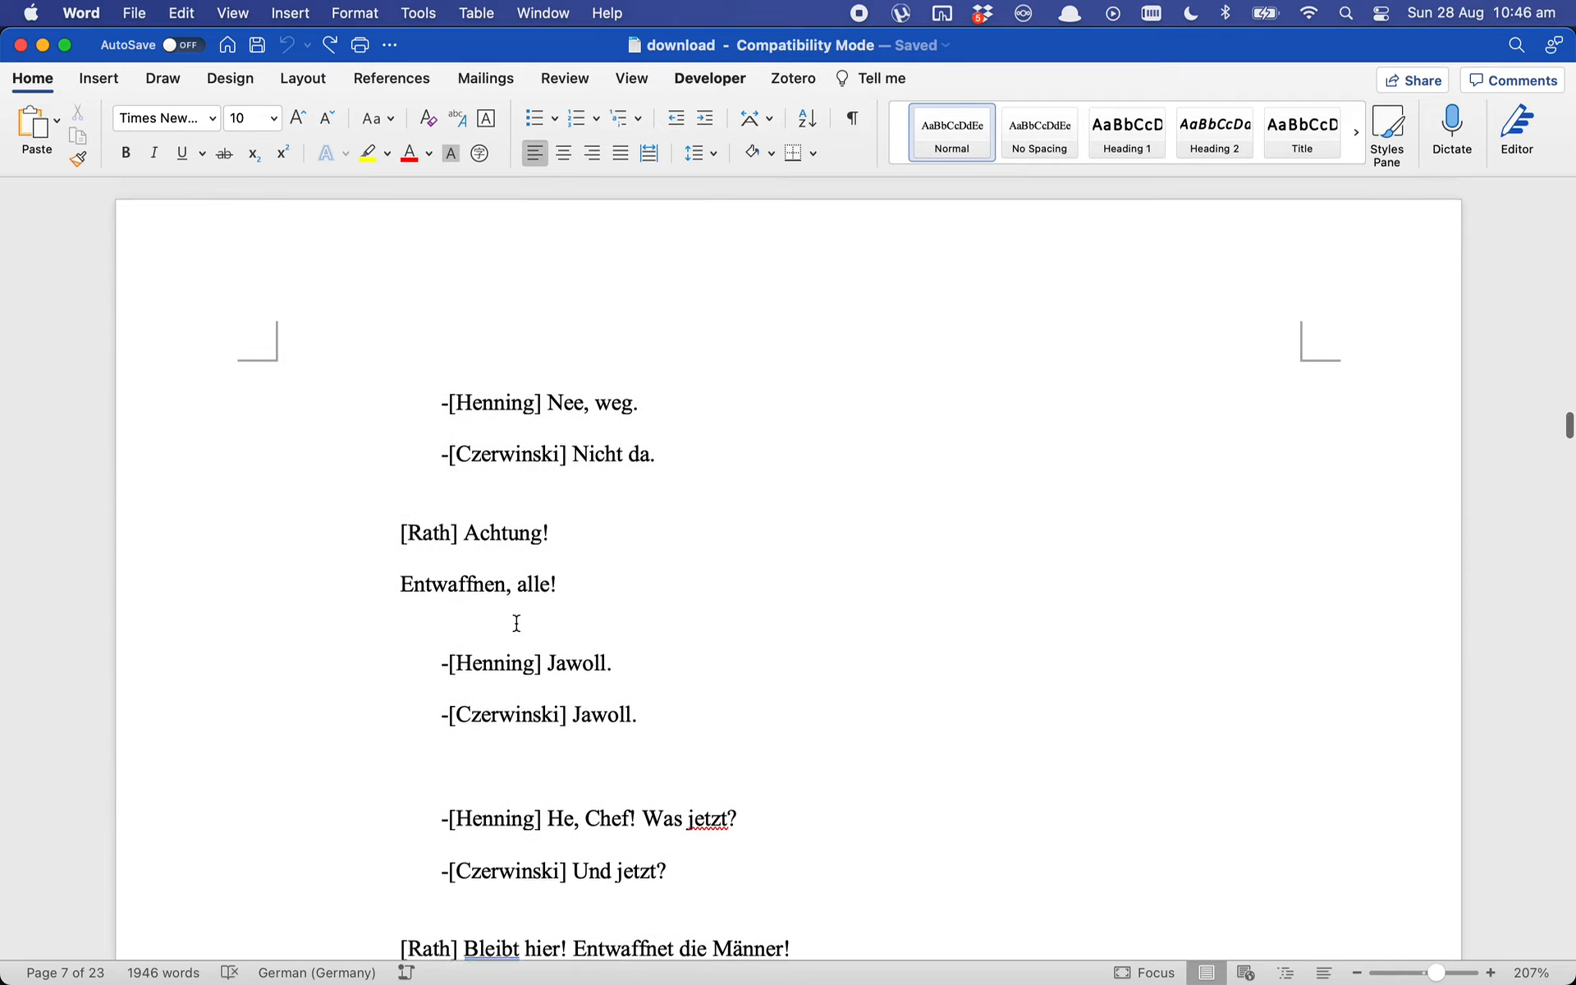
{"action": "scroll", "coordinate": [496, 594], "scroll_direction": "down", "scroll_amount": 4}
{"action": "scroll", "coordinate": [581, 549], "scroll_direction": "down", "scroll_amount": 12}
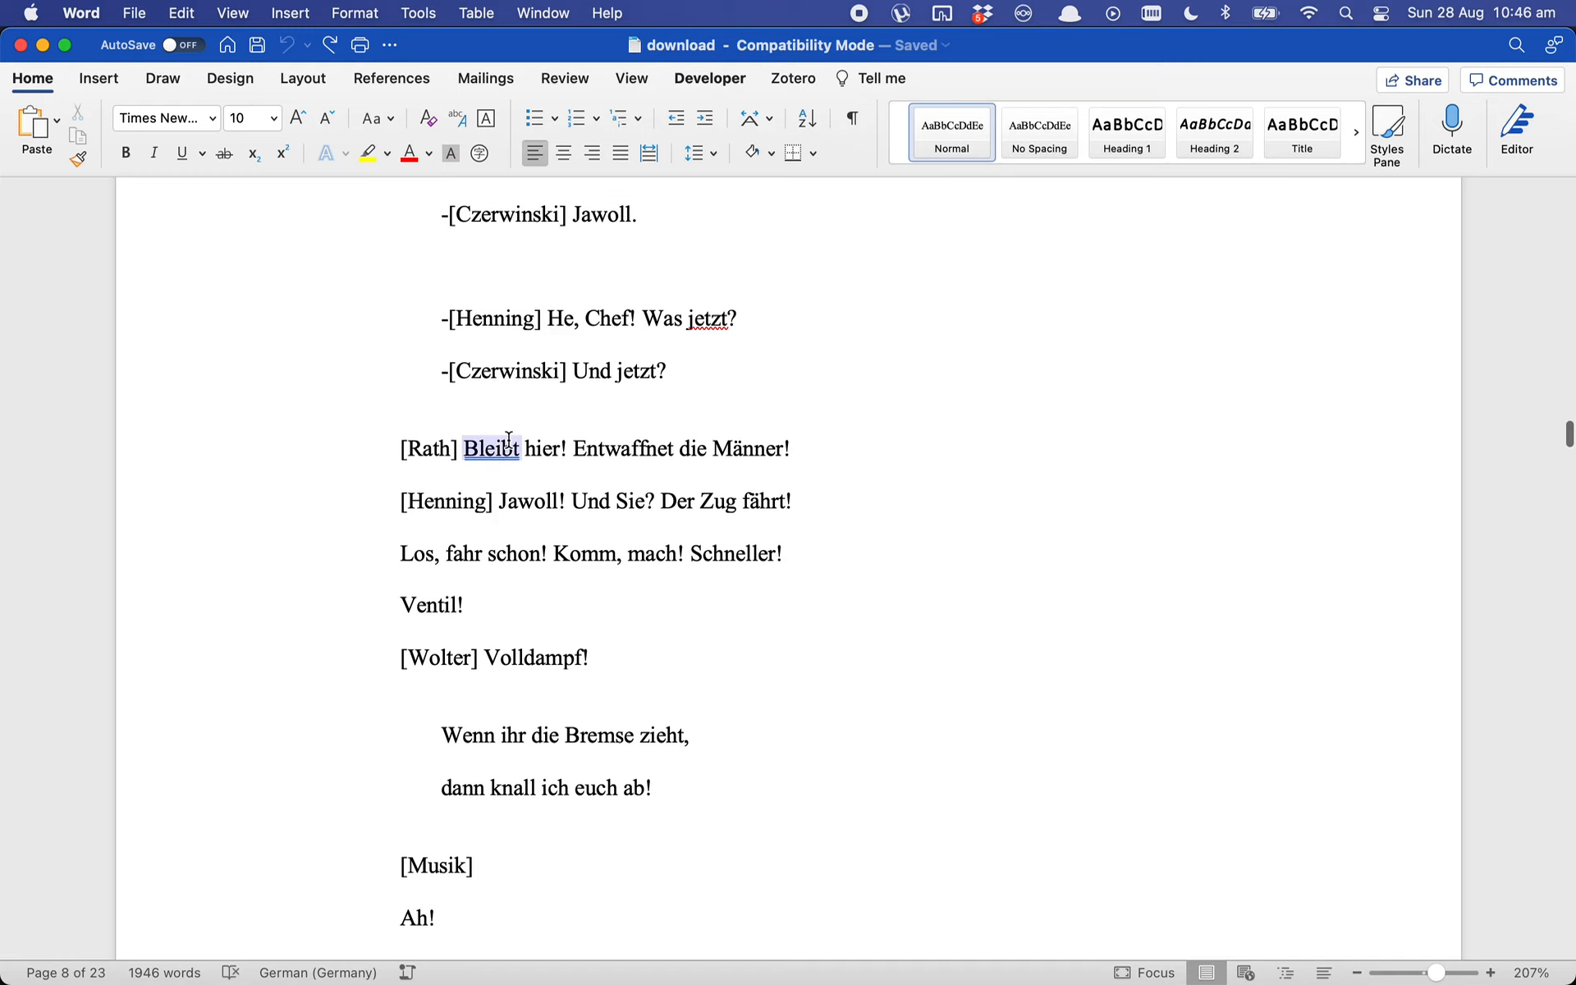
{"action": "scroll", "coordinate": [781, 552], "scroll_direction": "down", "scroll_amount": 4}
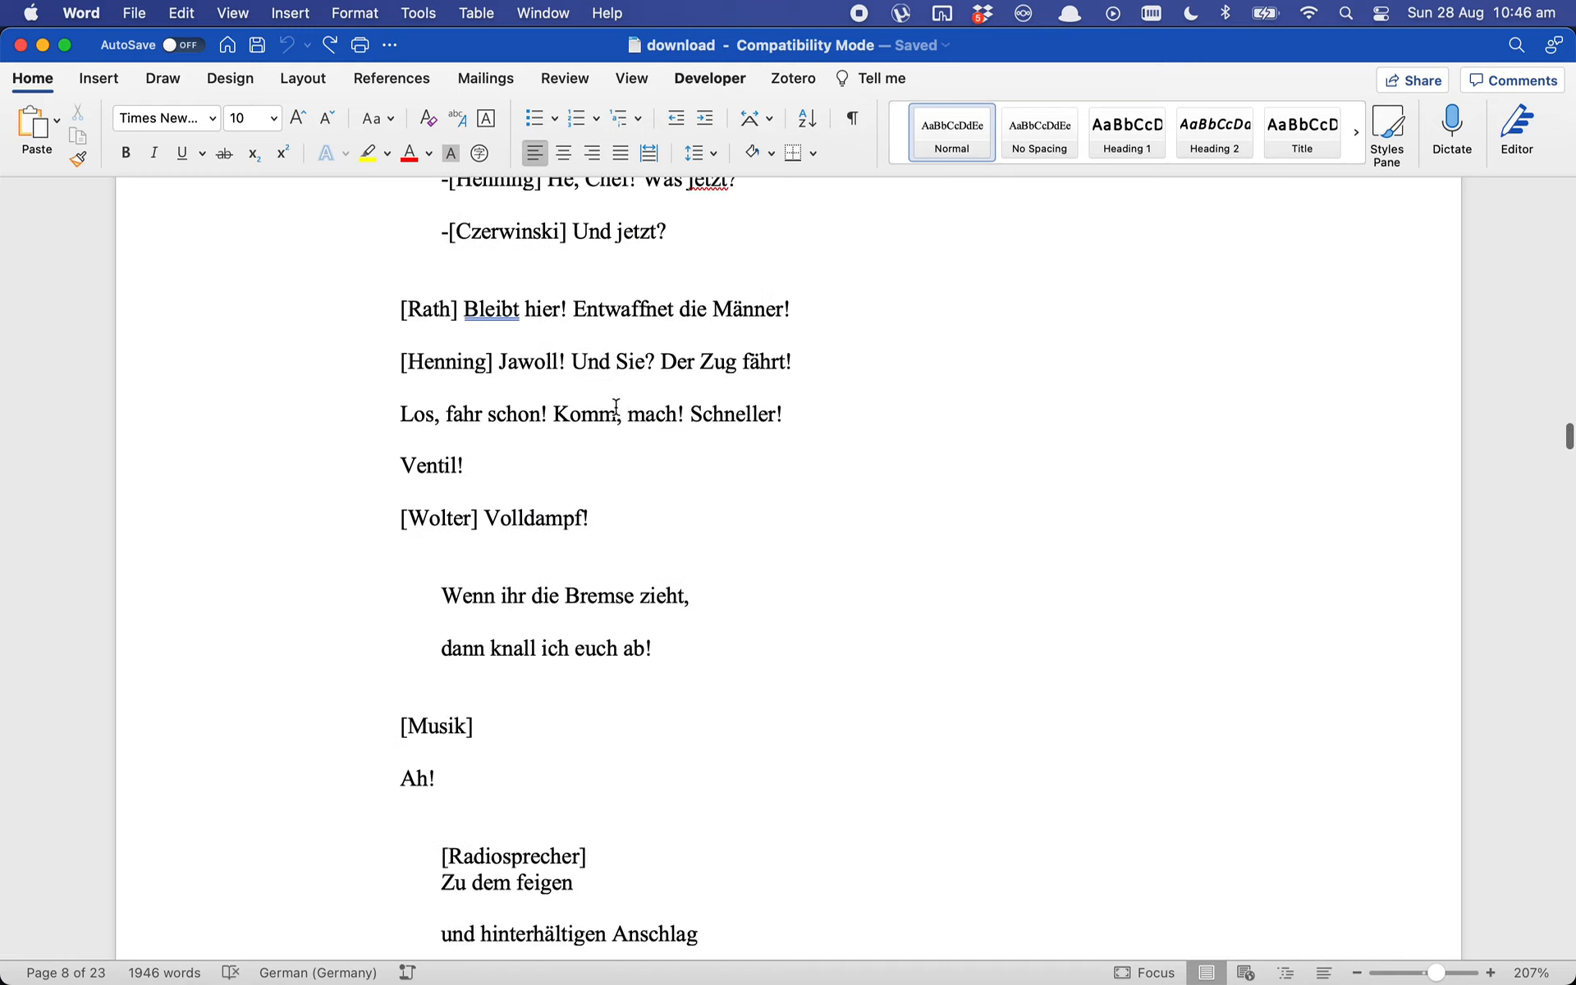
{"action": "scroll", "coordinate": [665, 493], "scroll_direction": "down", "scroll_amount": 4}
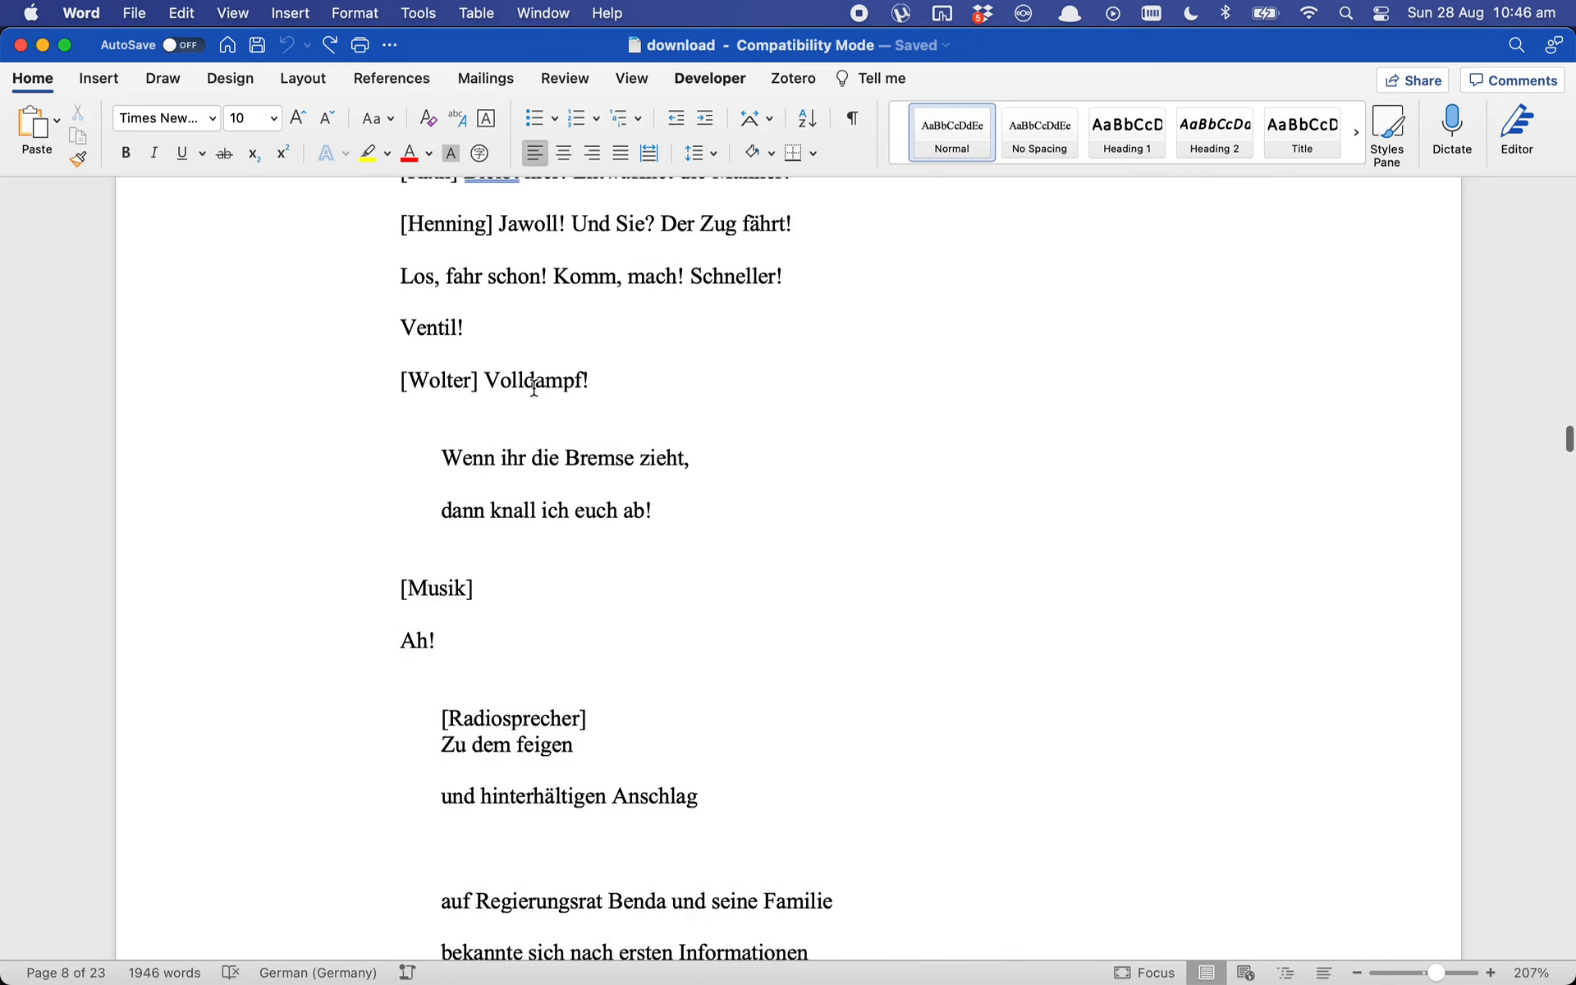
{"action": "scroll", "coordinate": [534, 382], "scroll_direction": "down", "scroll_amount": 3}
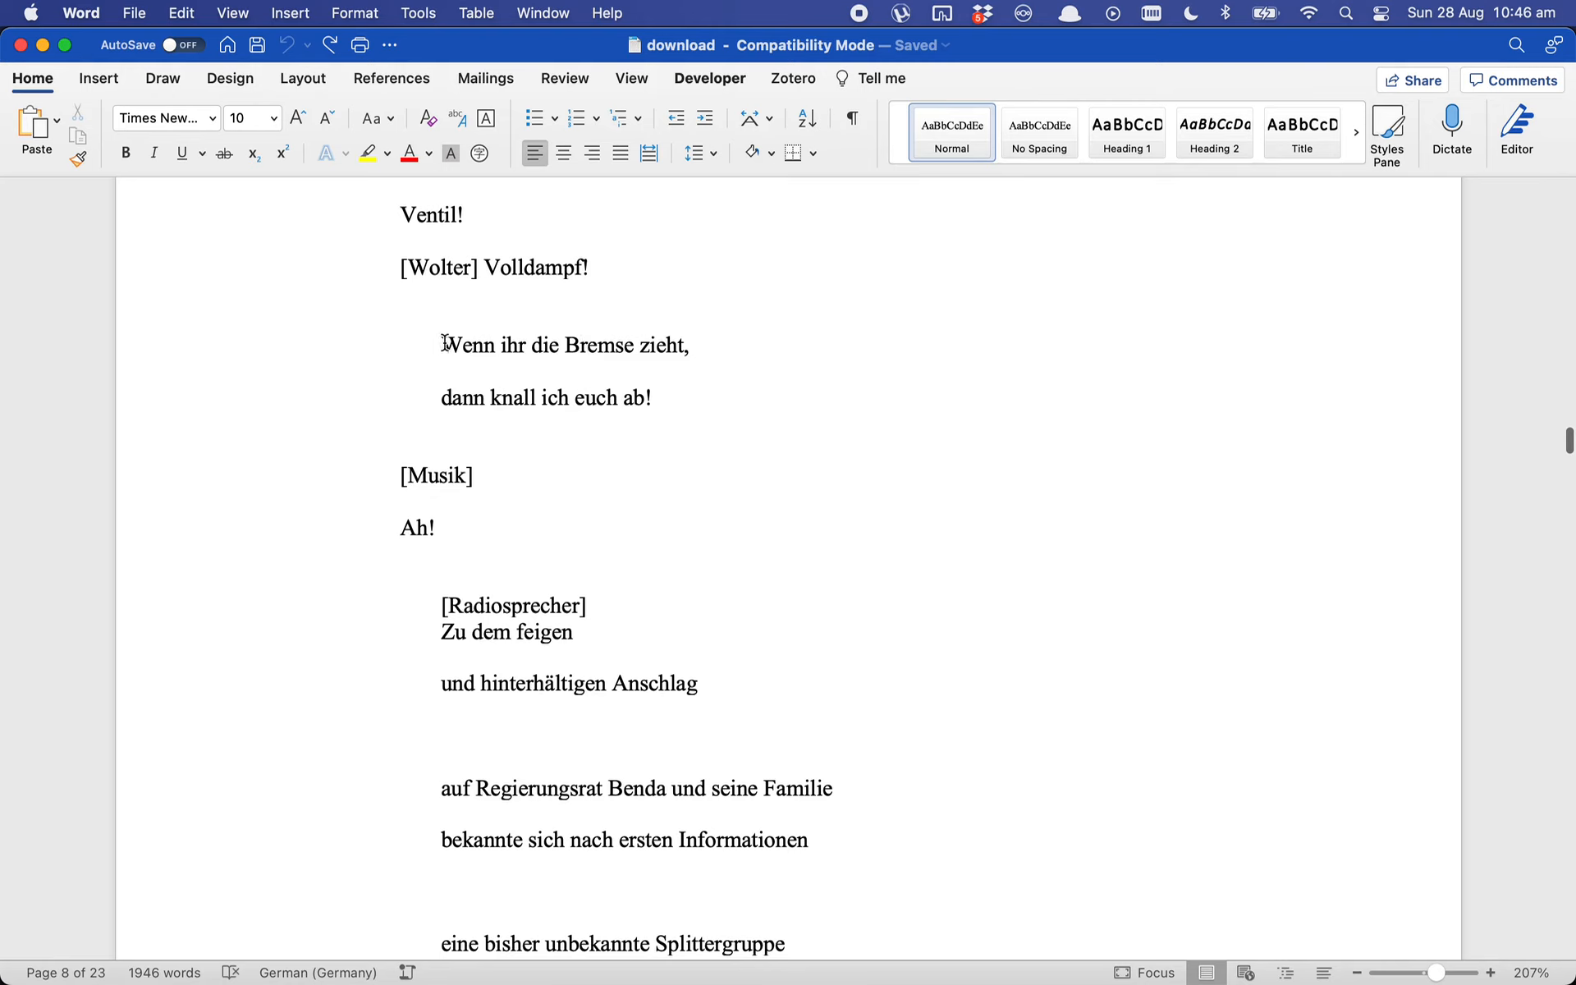
{"action": "left_click_drag", "start_coordinate": [444, 342], "coordinate": [668, 406]}
{"action": "key", "text": "super+c"}
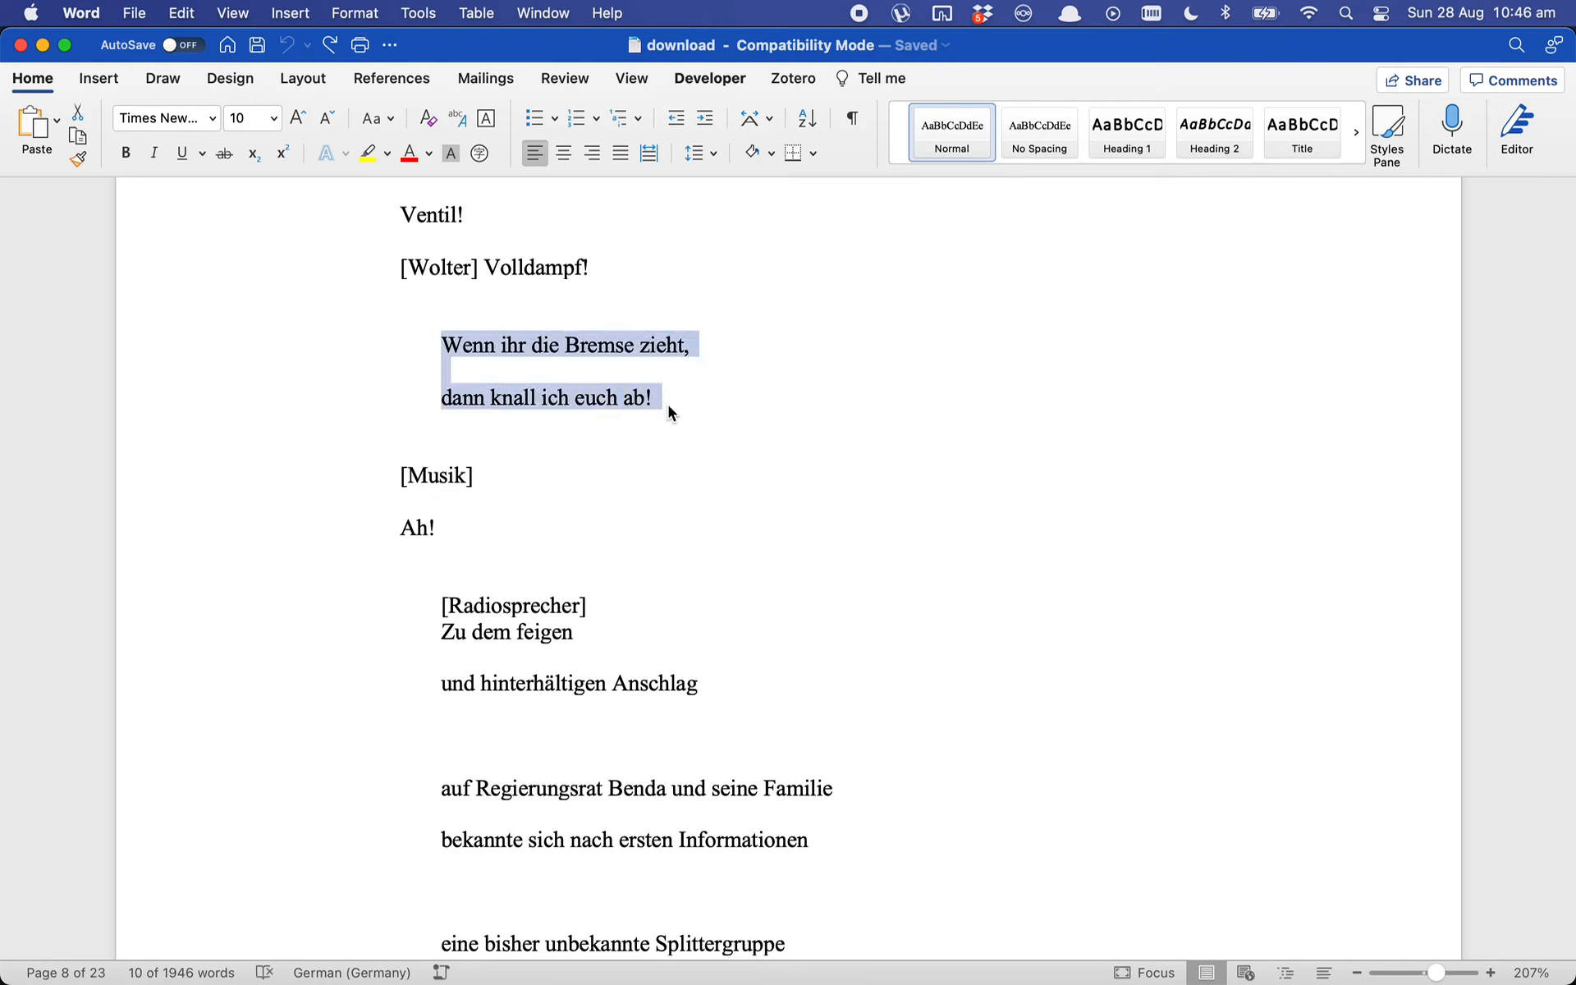
- Switch to Anki and start a new note for the EVA deck under Ultimate German
{"action": "key", "text": "super+Tab"}
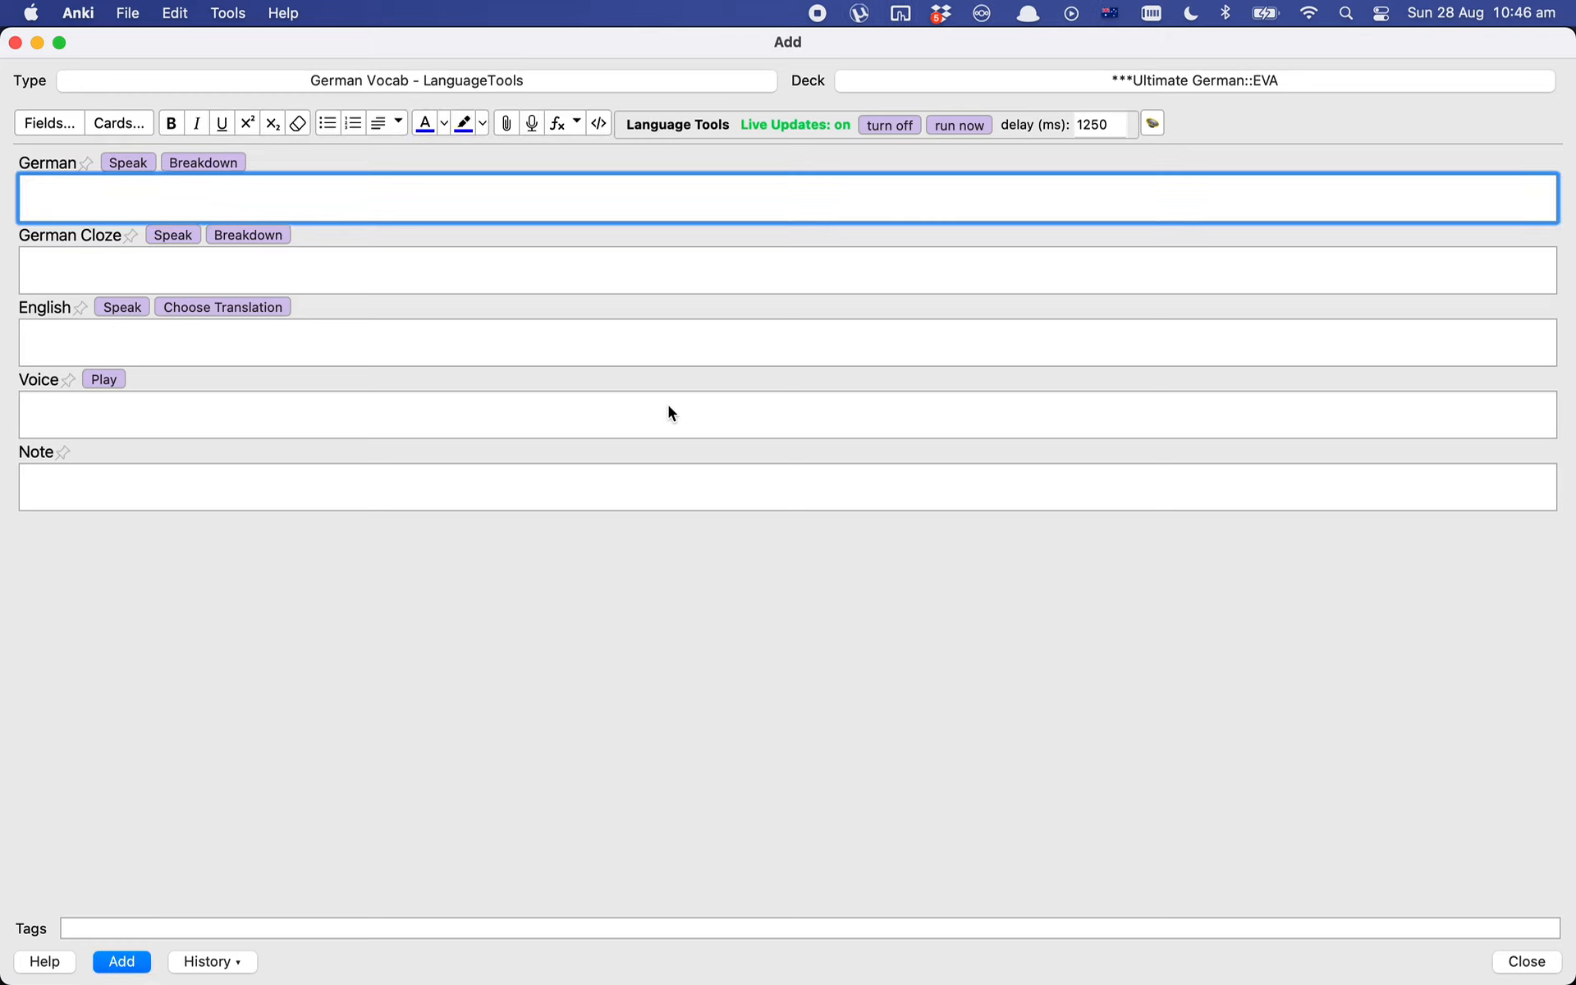
{"action": "key", "text": "Escape"}
{"action": "key", "text": "d"}
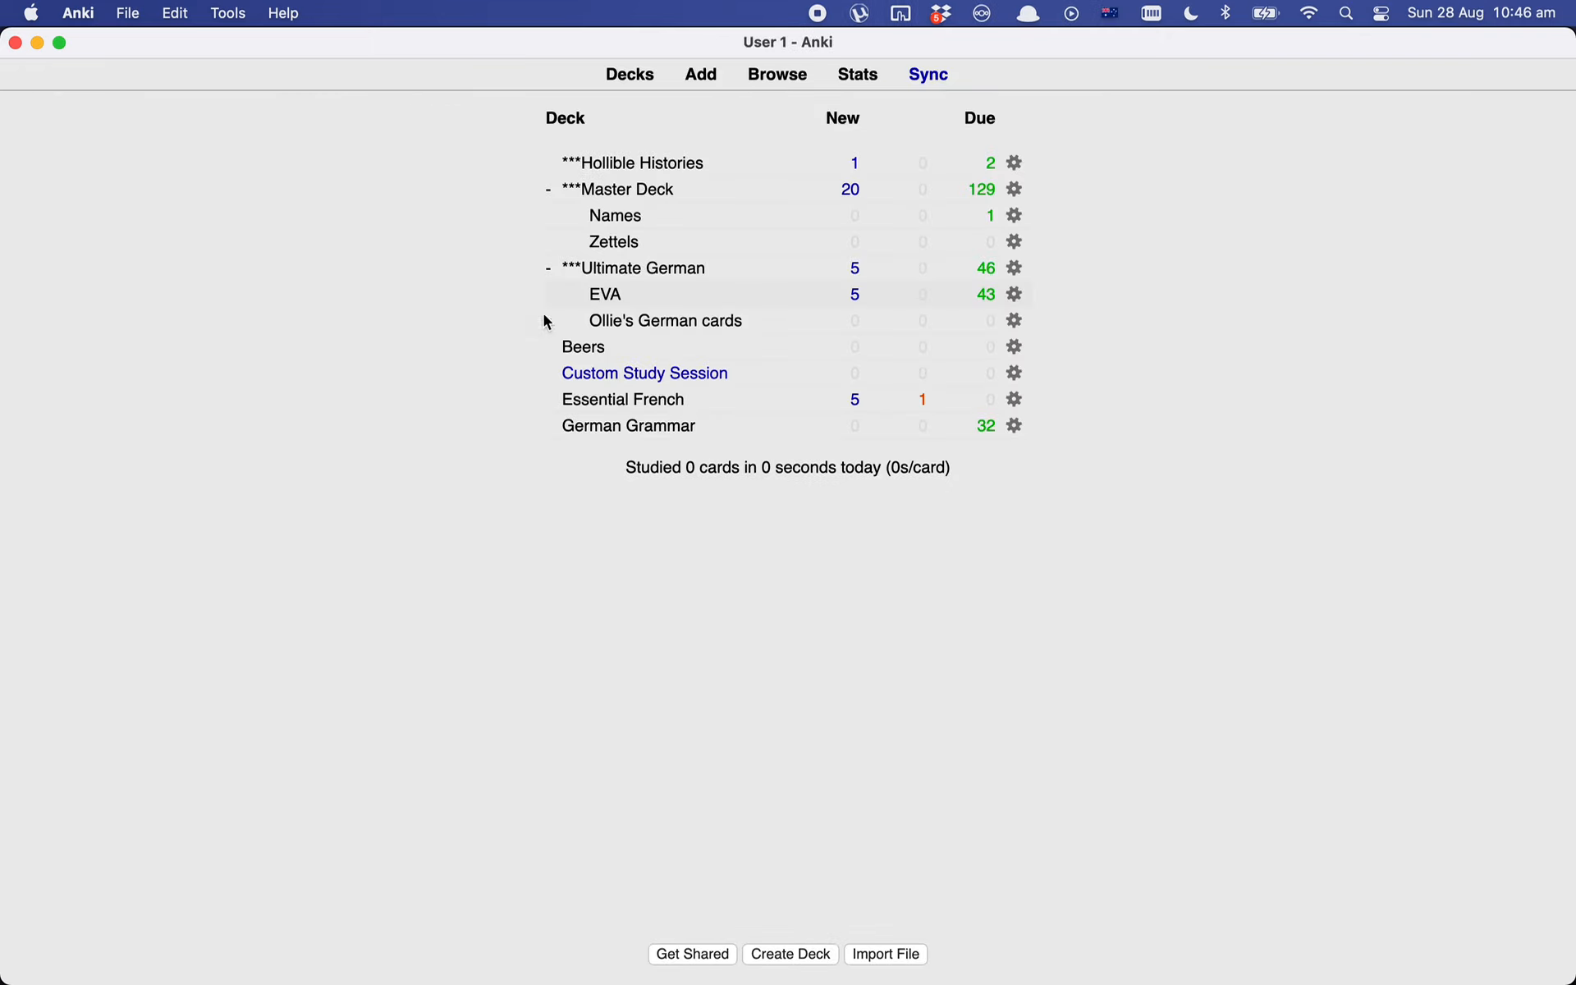
{"action": "left_click", "coordinate": [603, 294]}
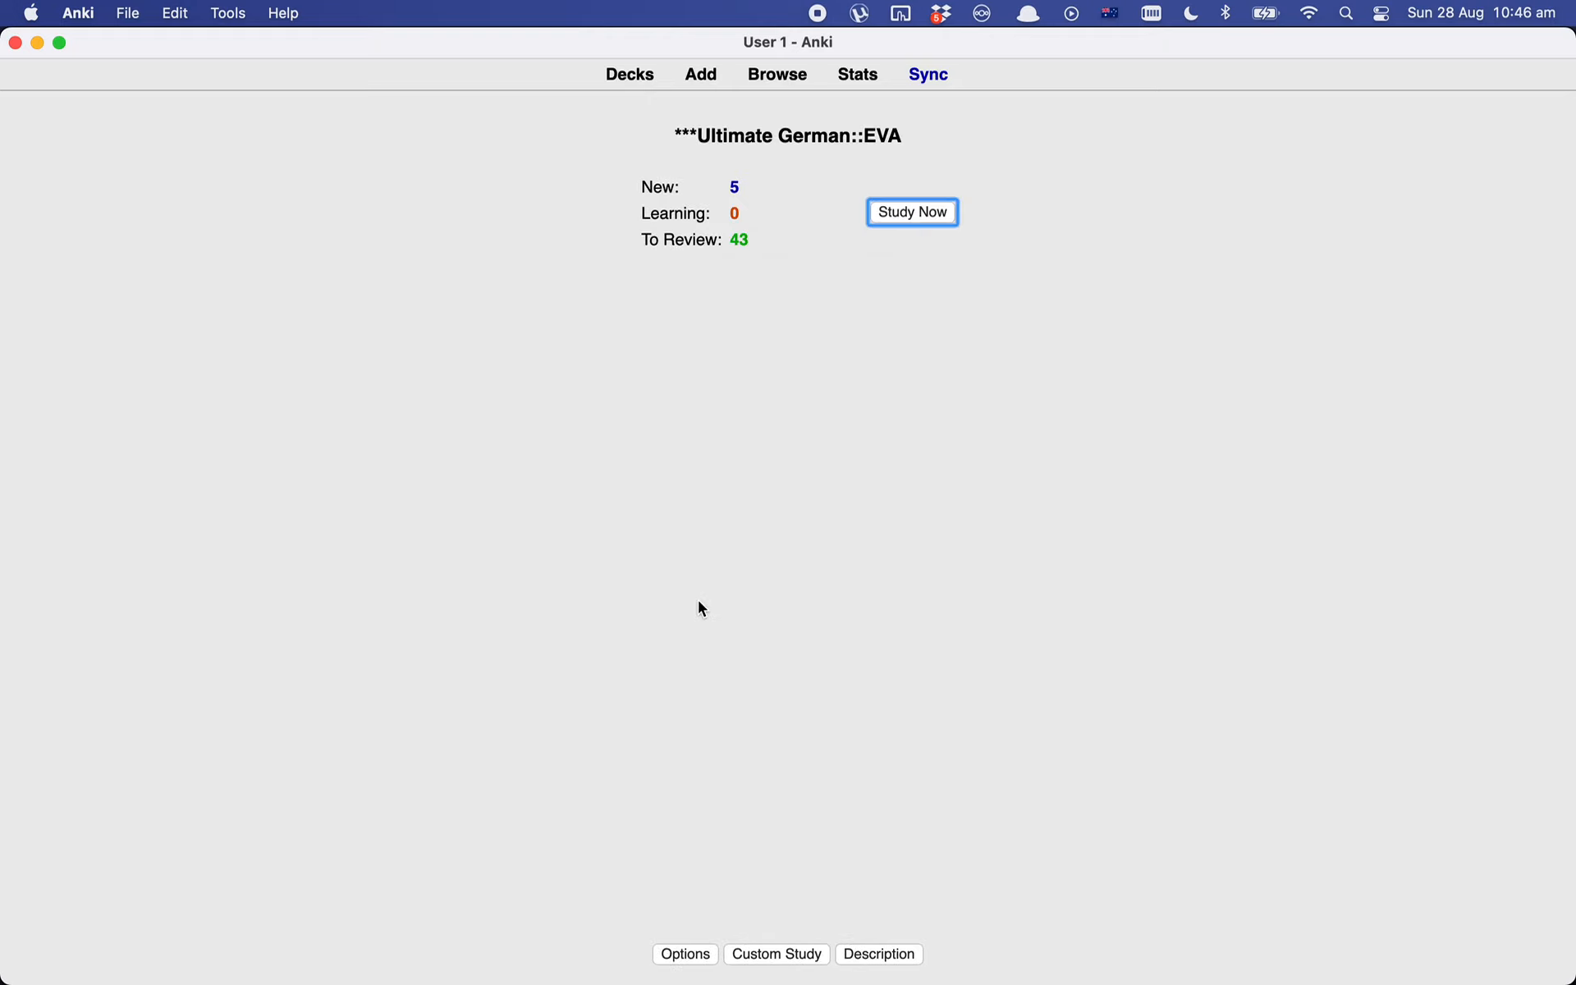
{"action": "key", "text": "a"}
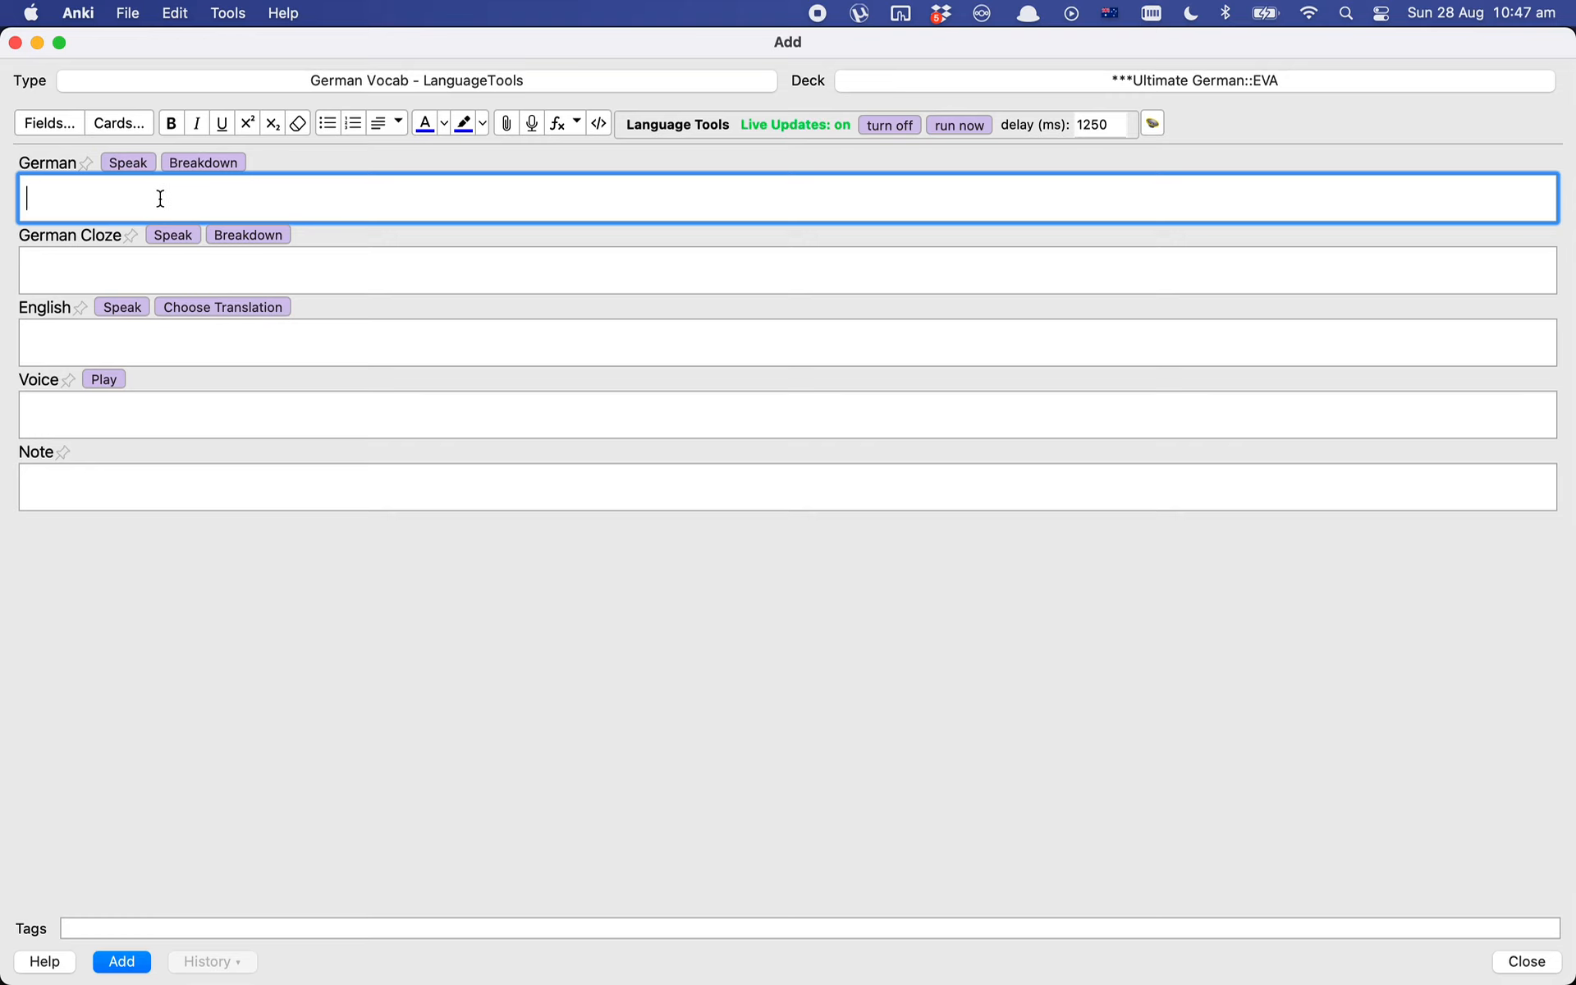
- Paste the copied sentence into the note's German field, join its two lines into one, and raise the sound volume
{"action": "key", "text": "super+v"}
{"action": "left_click", "coordinate": [27, 264]}
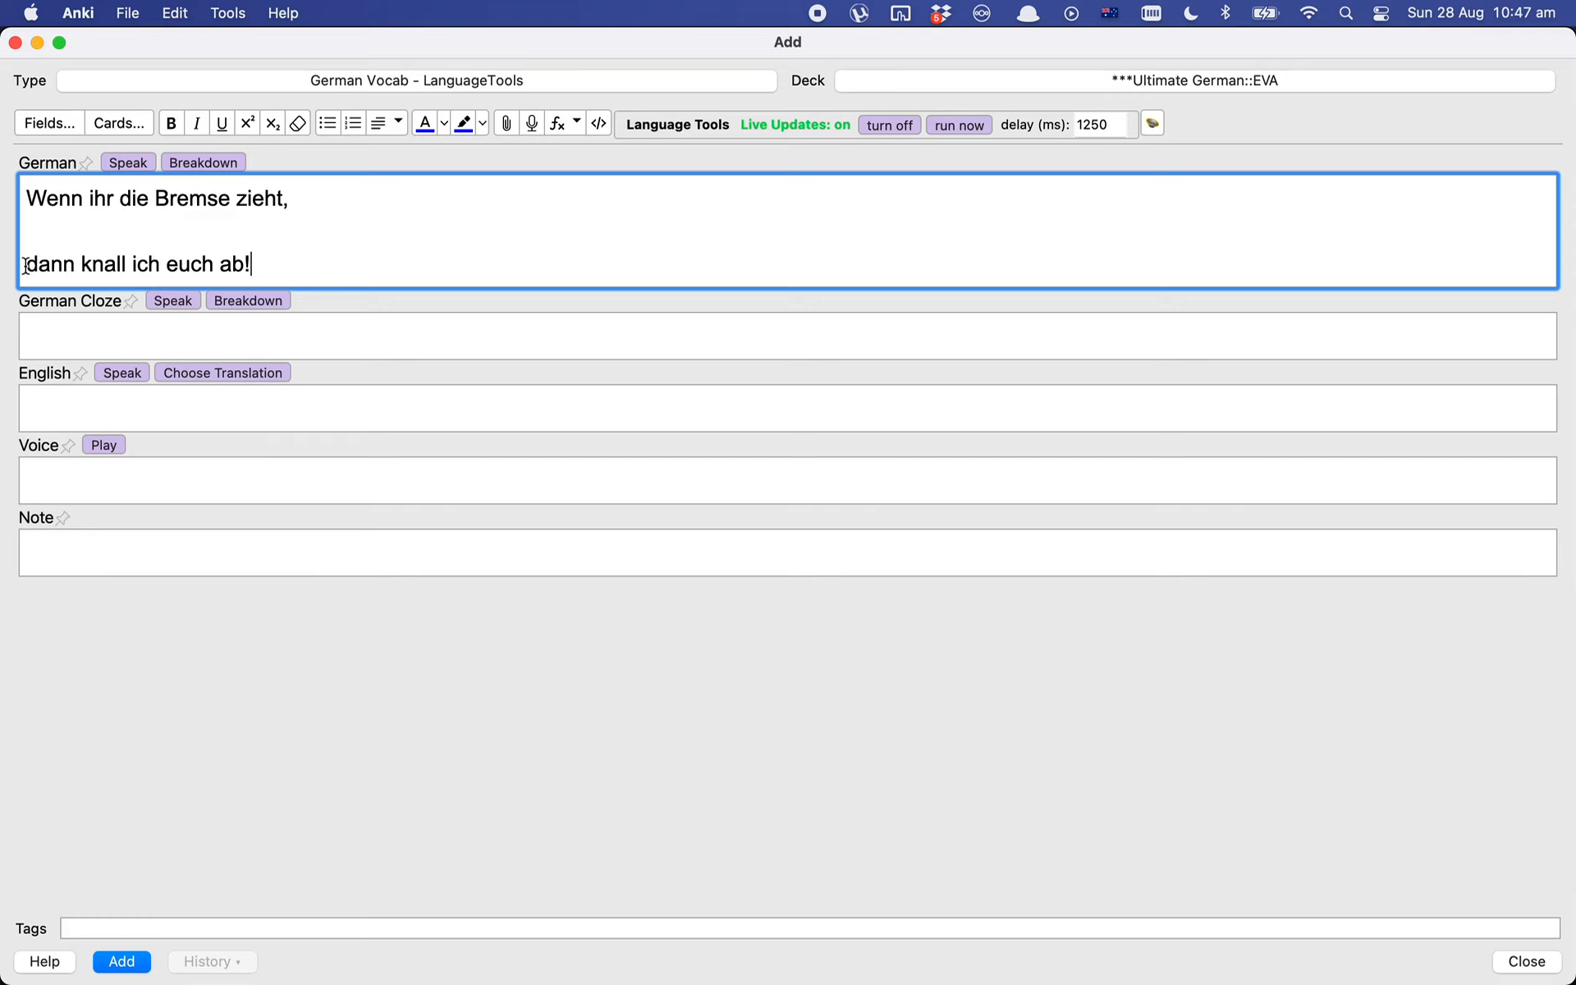
{"action": "key", "text": "BackSpace"}
{"action": "key", "text": "BackSpace"}
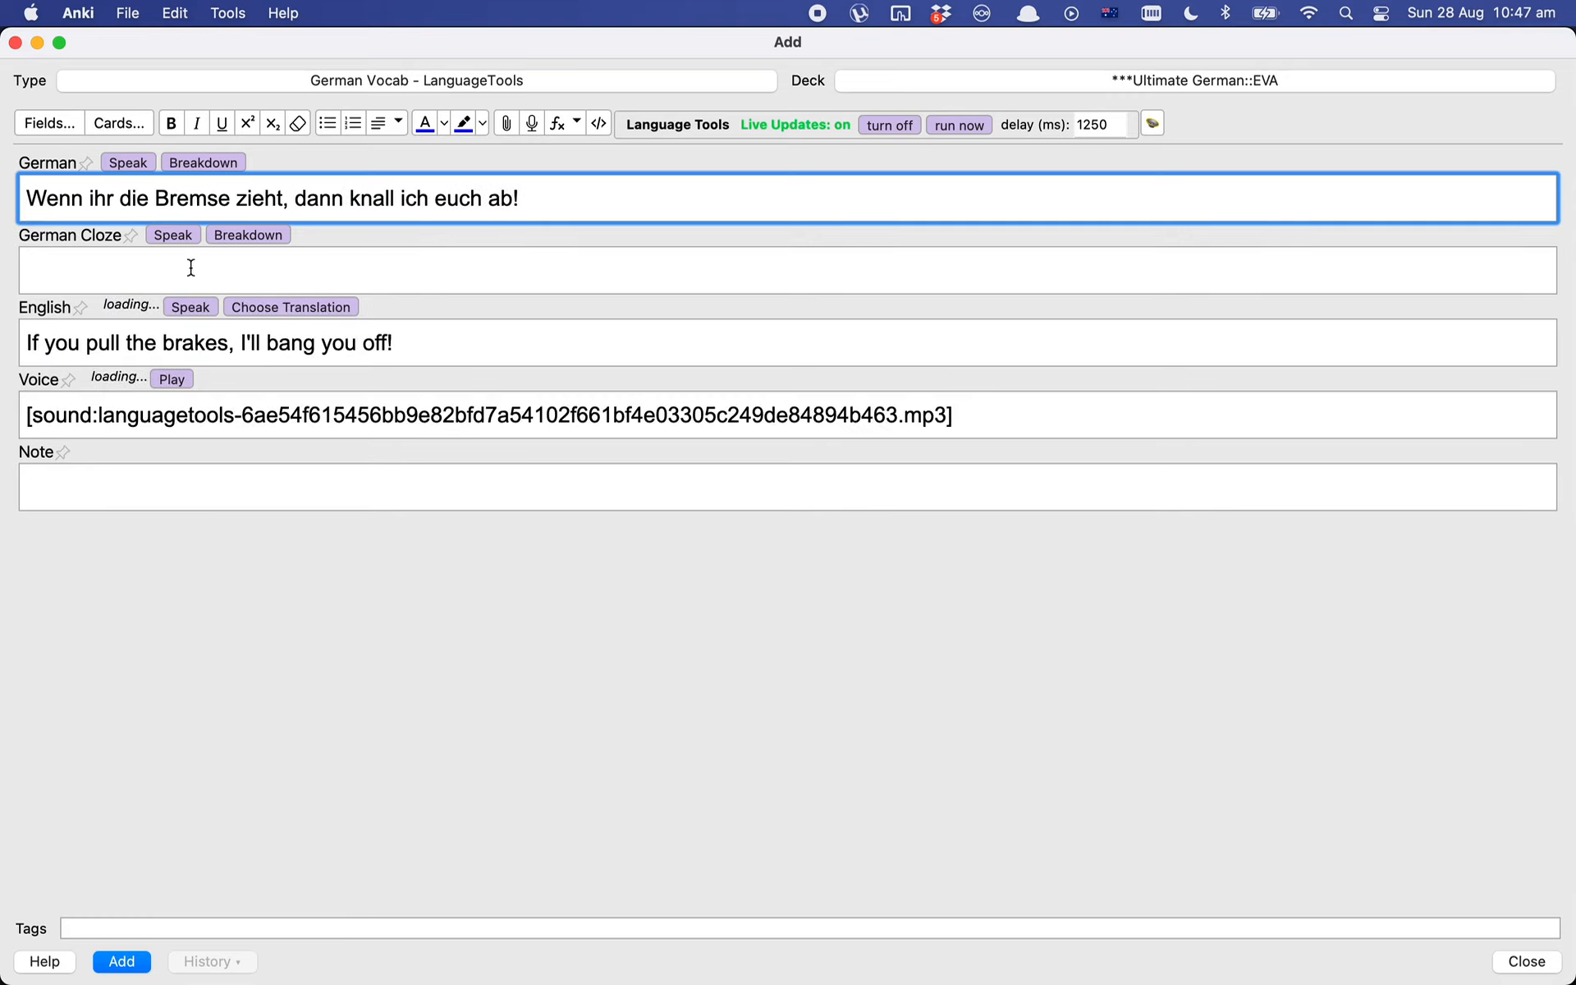
{"action": "key", "text": "XF86AudioRaiseVolume"}
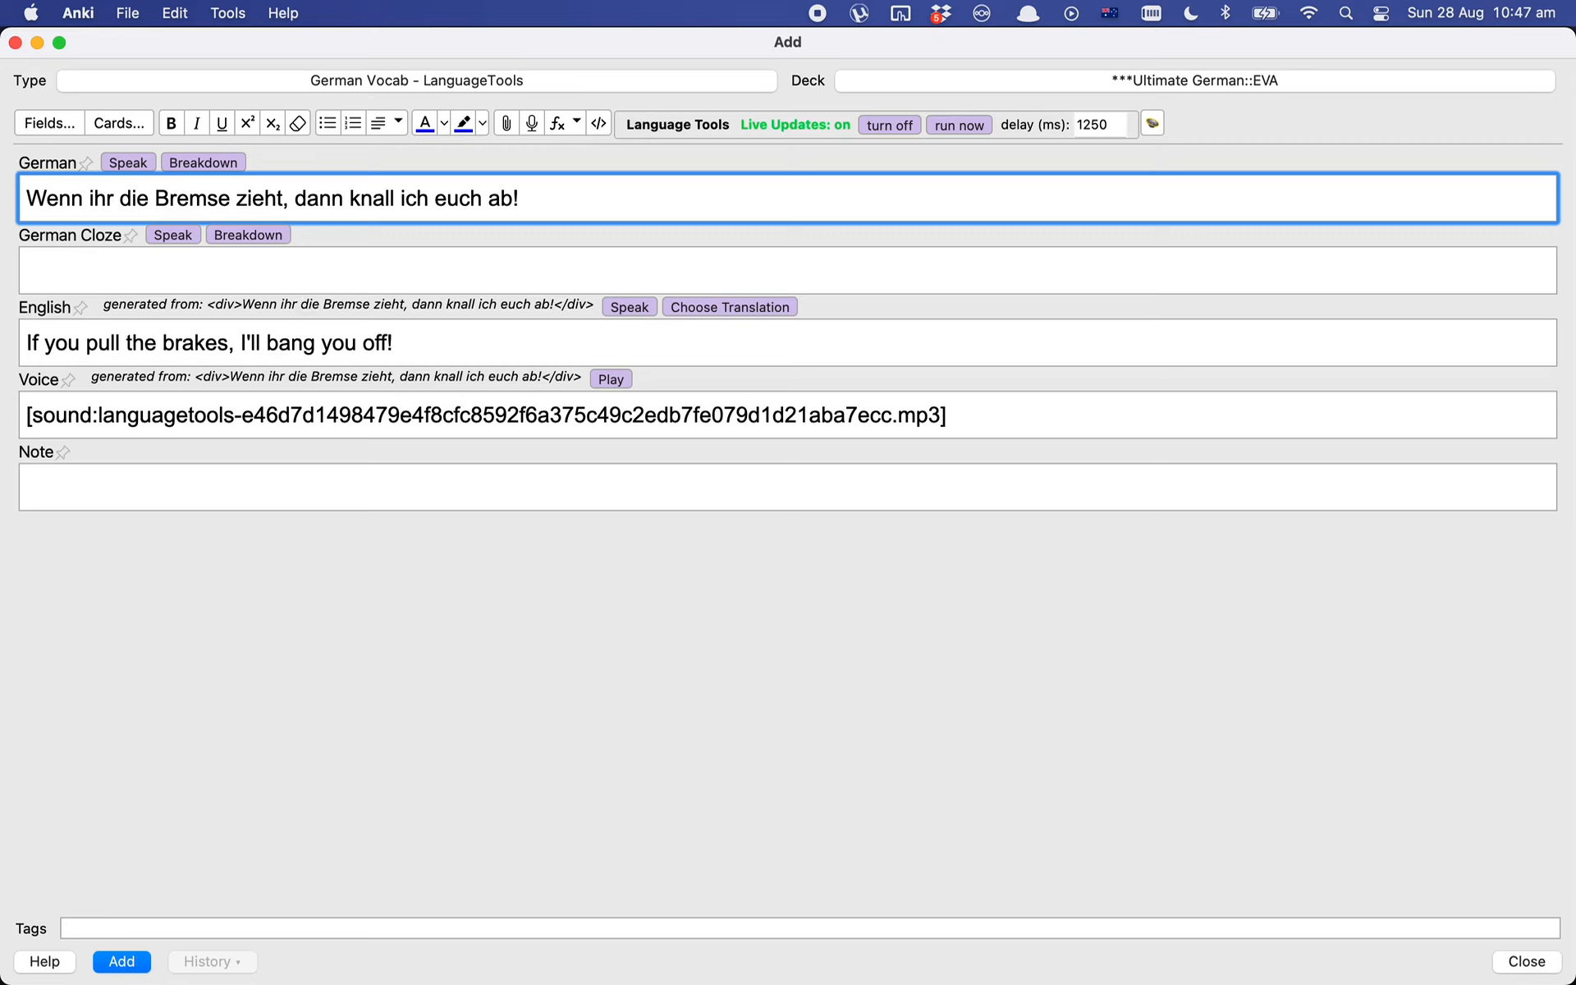
- Switch to Chrome, open Google Translate in place of the Netflix page, and close the developer tools
{"action": "key", "text": "super+grave"}
{"action": "key", "text": "super+Tab"}
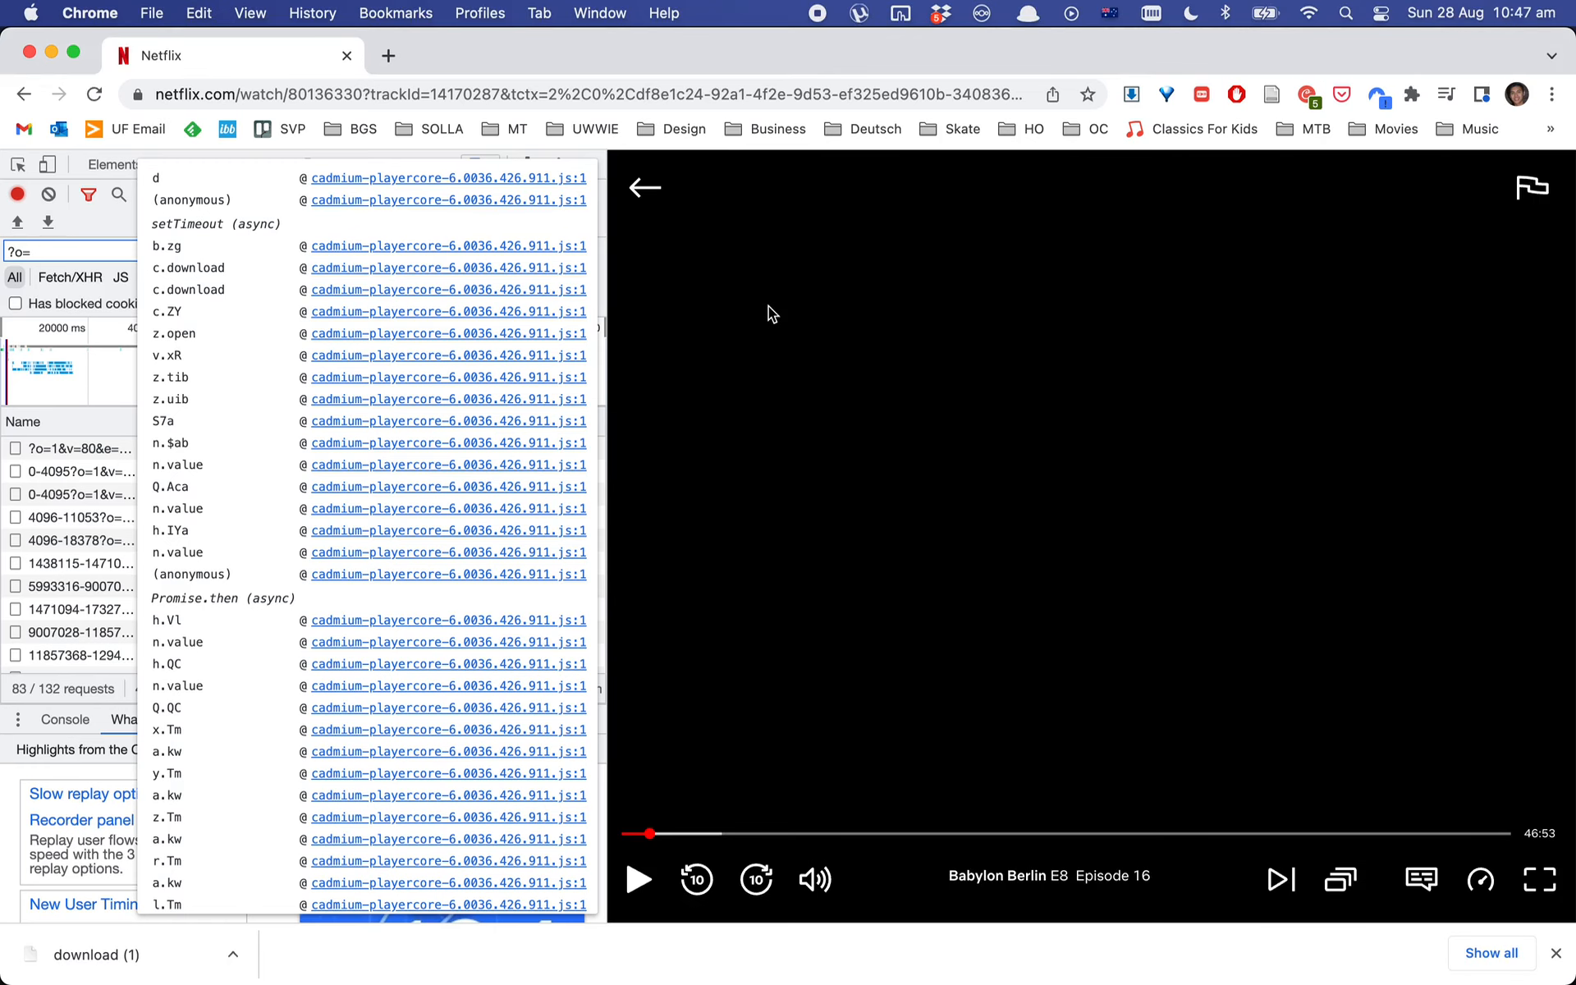
{"action": "key", "text": "space"}
{"action": "key", "text": "super+l"}
{"action": "type", "text": "transl"}
{"action": "key", "text": "Return"}
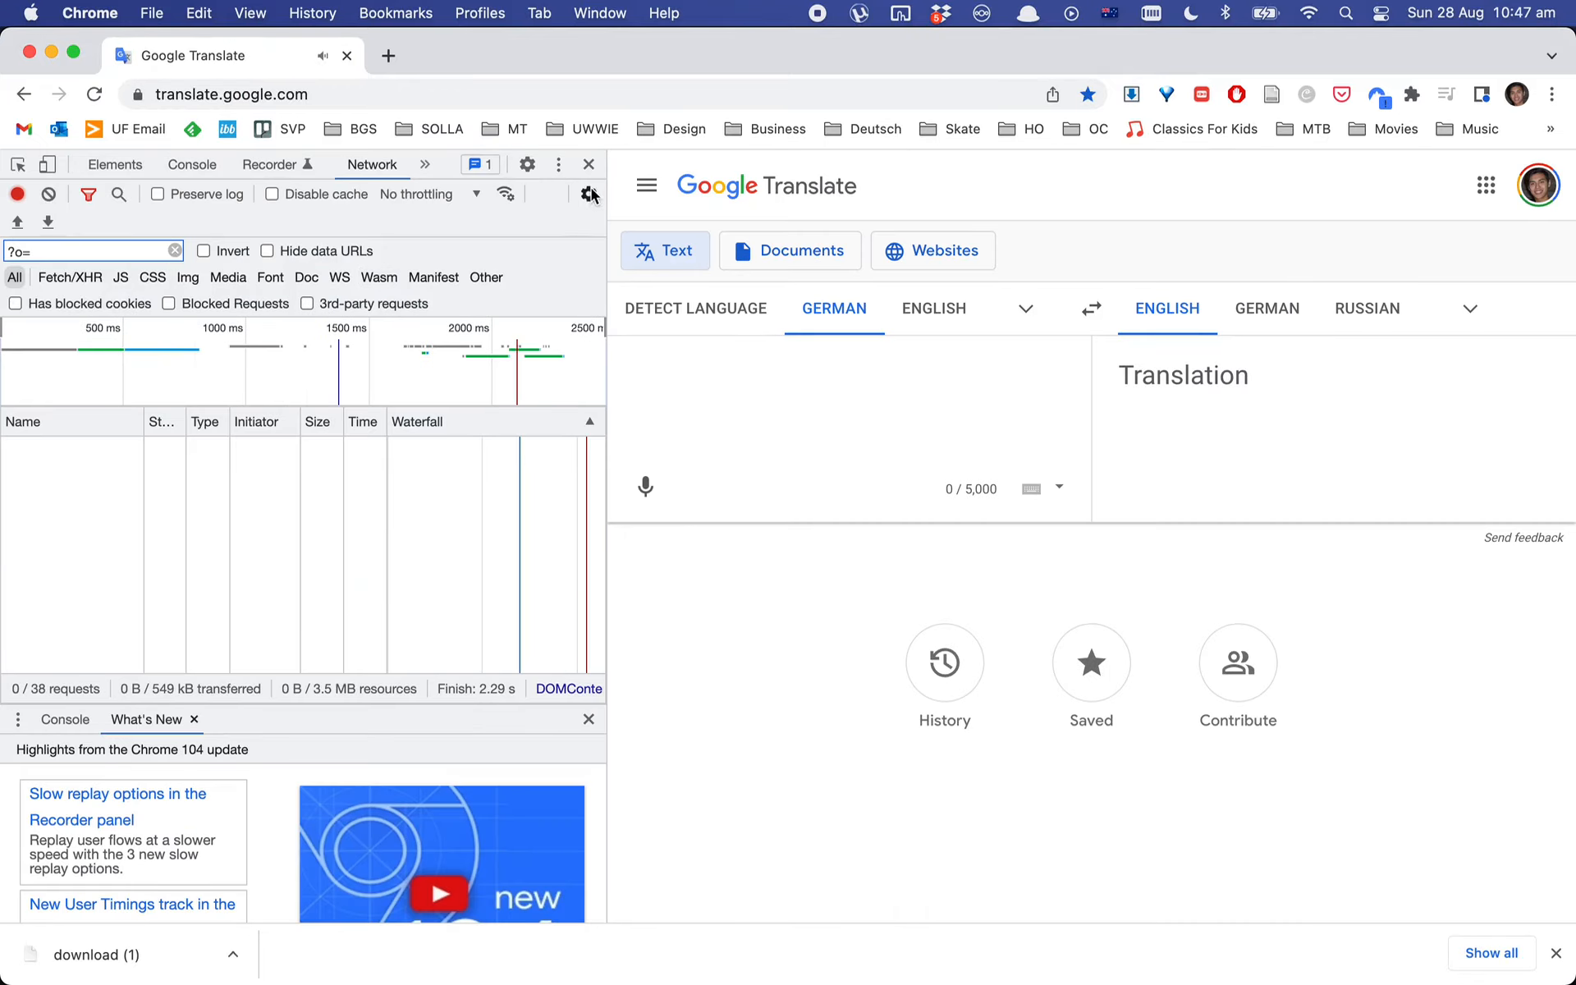
{"action": "left_click", "coordinate": [588, 164]}
- Paste the copied German sentence into Google Translate and join its two lines into one
{"action": "key", "text": "super+v"}
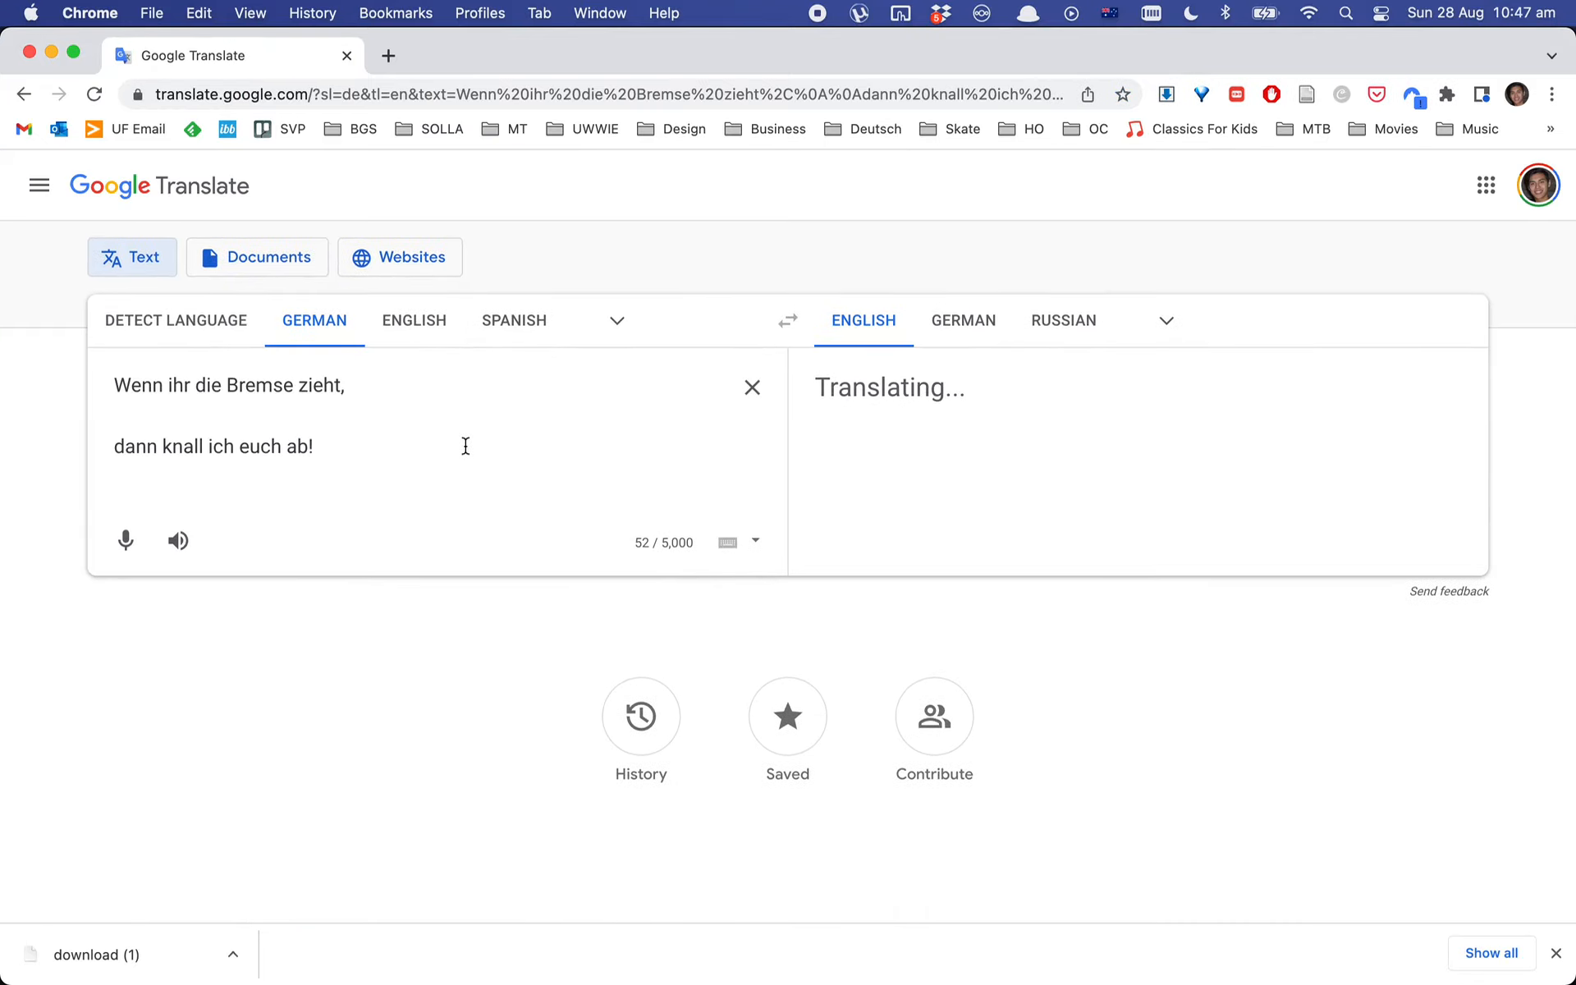
{"action": "left_click", "coordinate": [115, 443]}
{"action": "key", "text": "BackSpace"}
{"action": "key", "text": "BackSpace"}
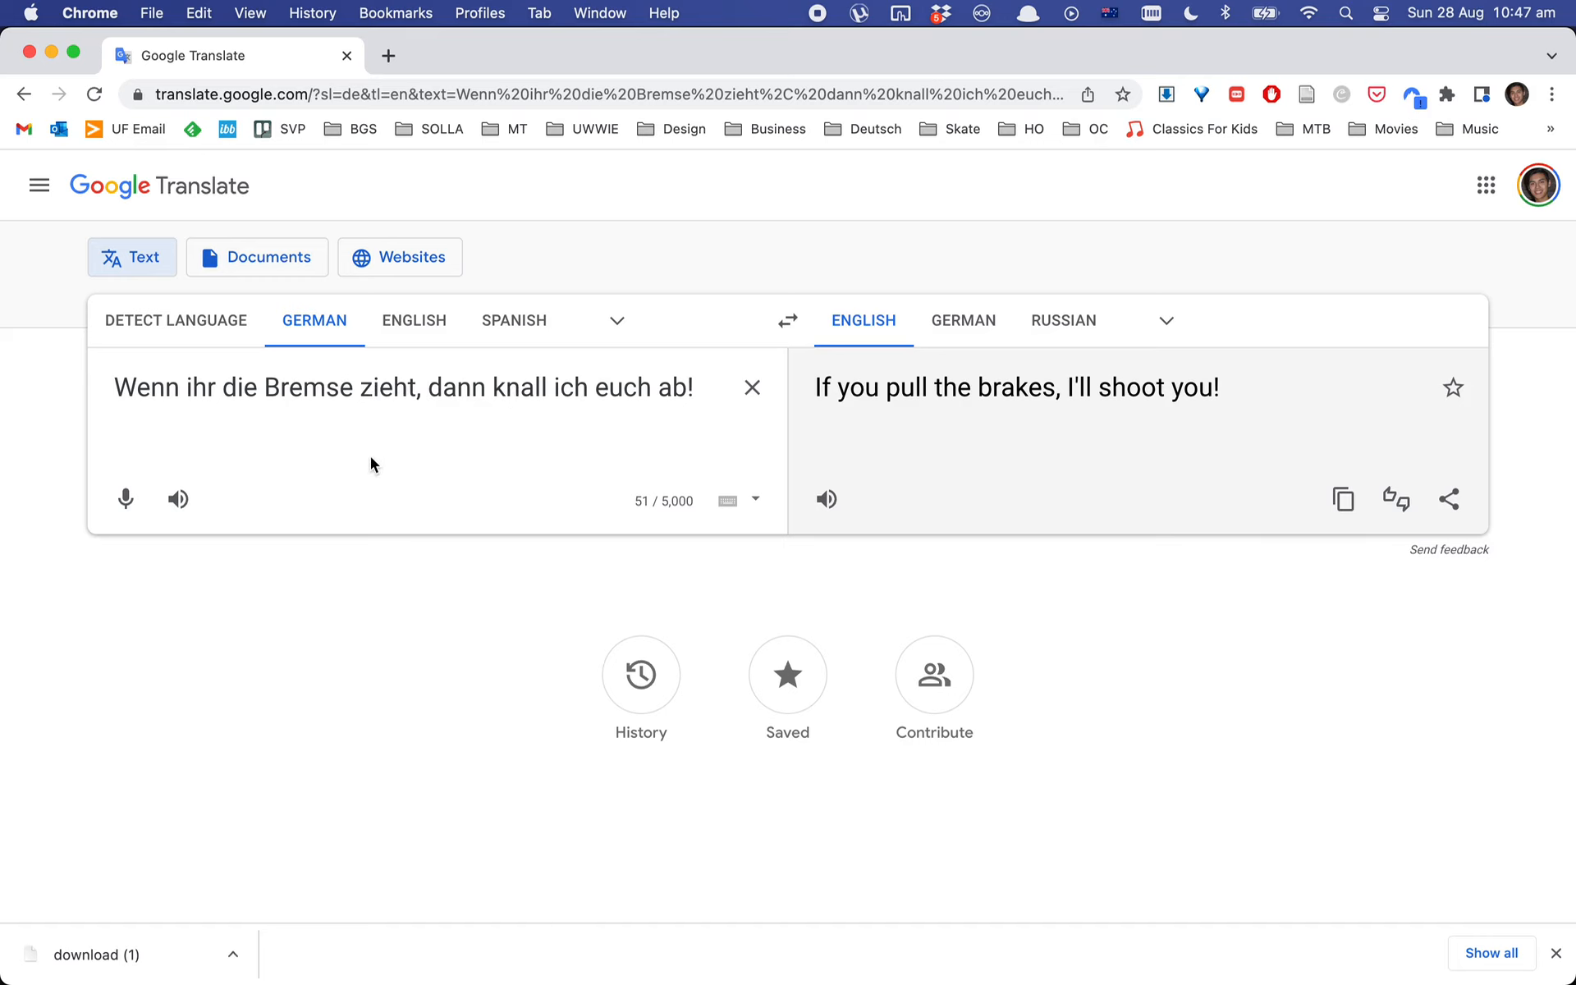
- Copy the line "und hinterhältigen Anschlag" from the Word transcript and translate it in Google Translate in place of the previous sentence
{"action": "key", "text": "super+Tab"}
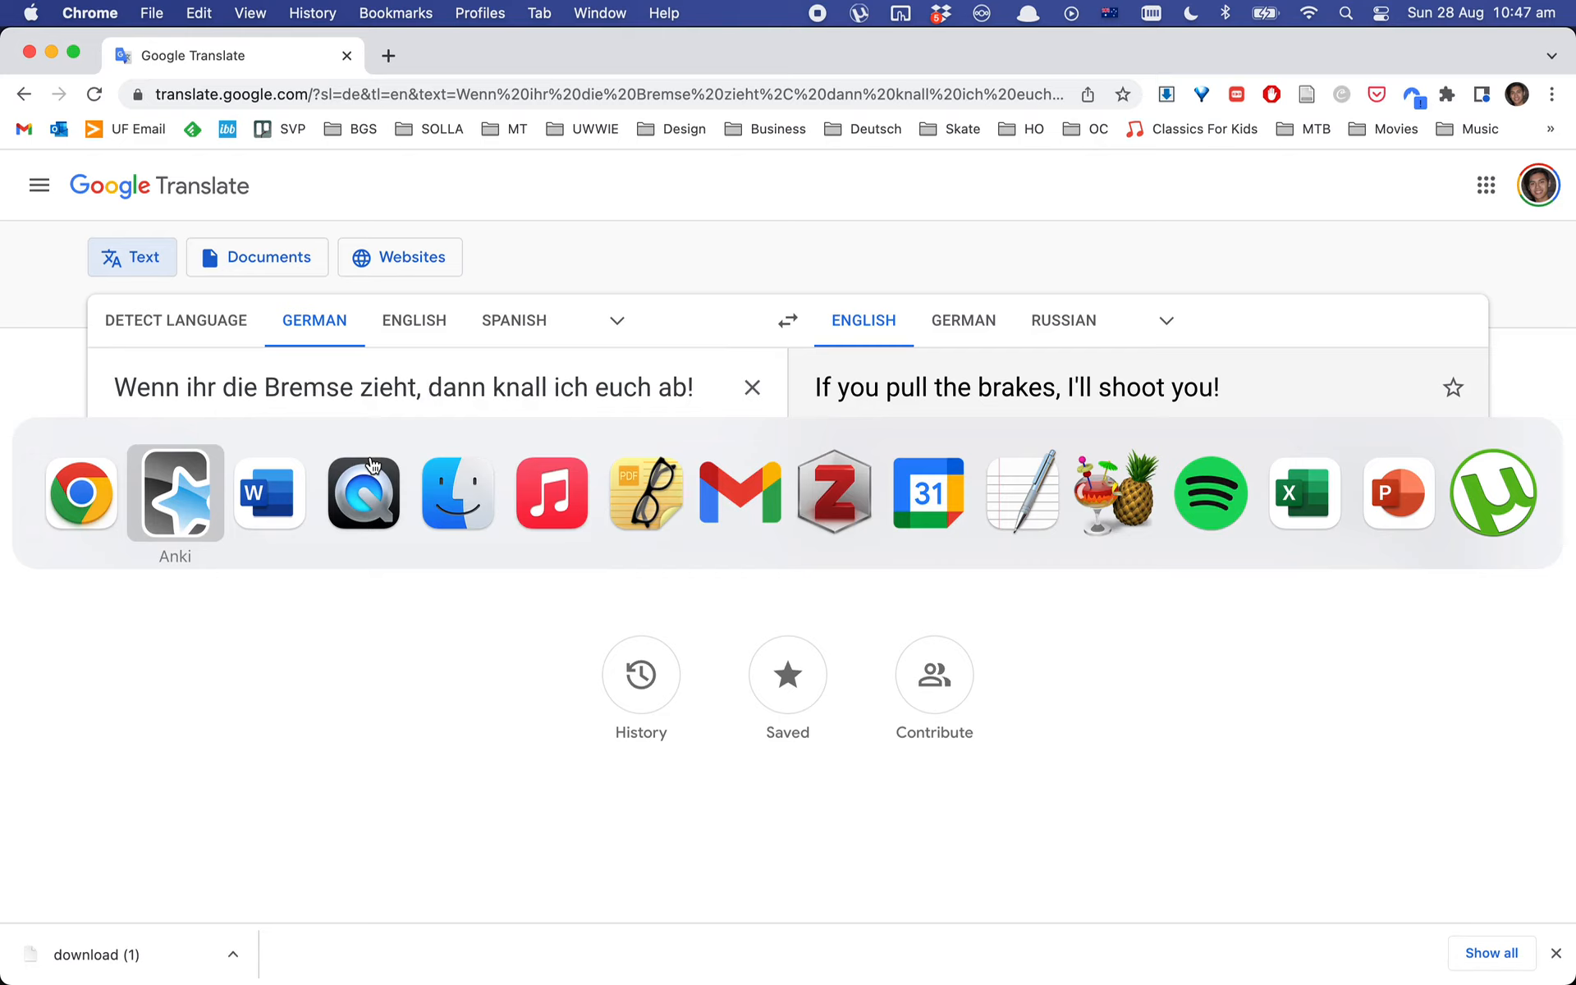
{"action": "key", "text": "super+Tab"}
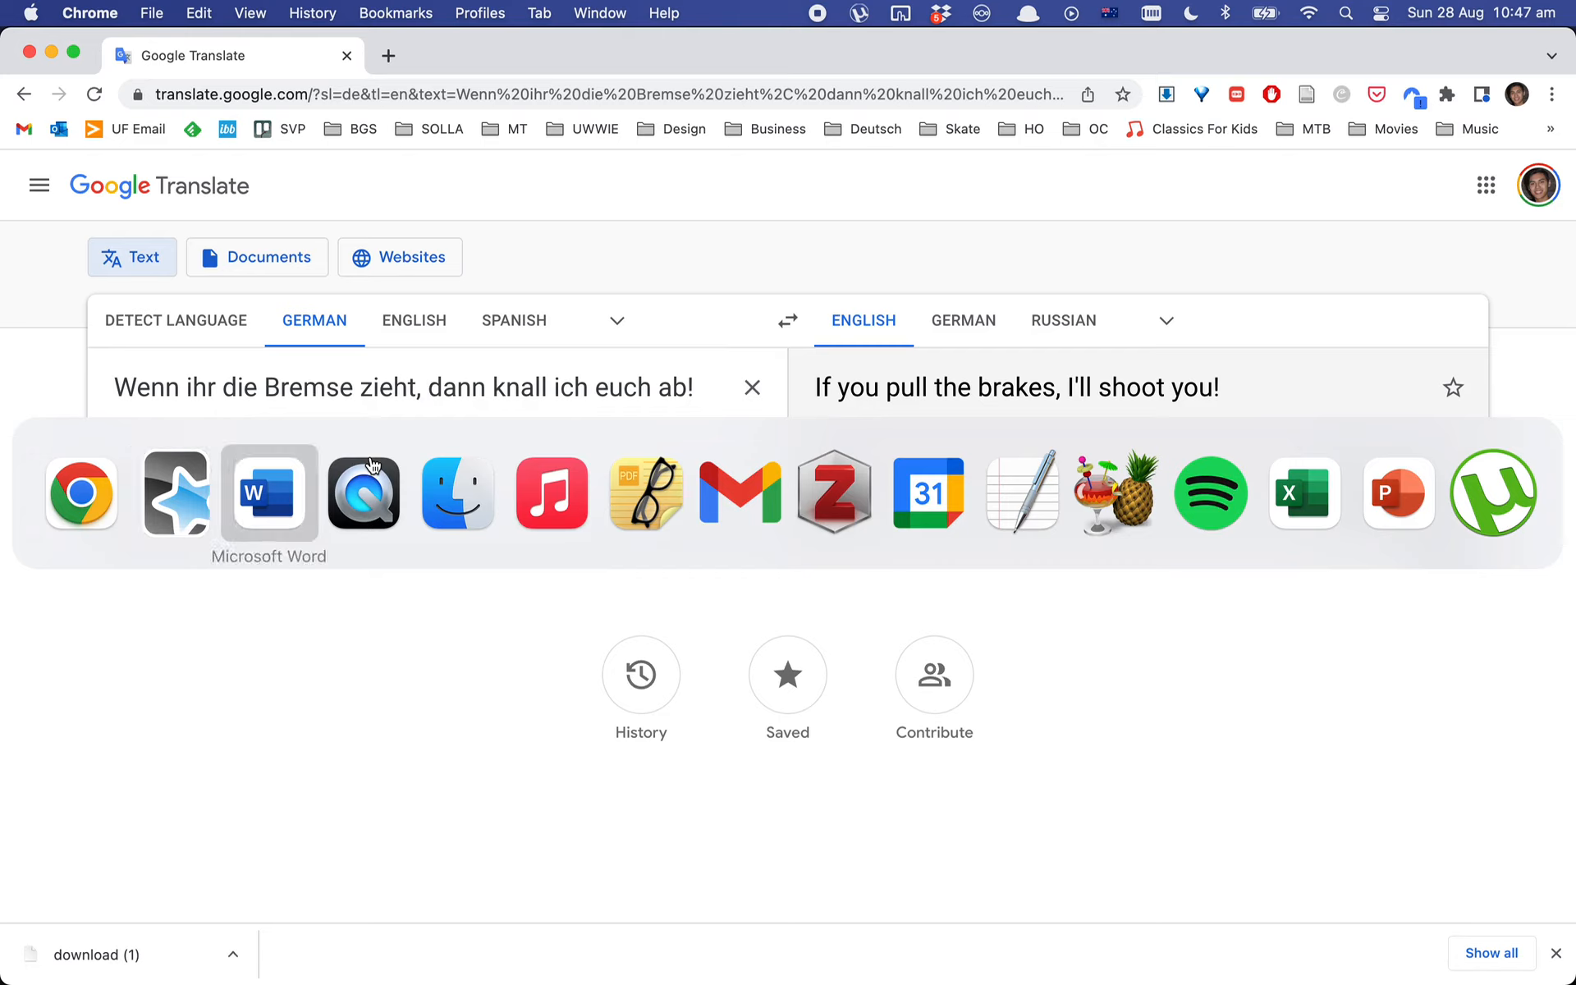
{"action": "scroll", "coordinate": [546, 449], "scroll_direction": "down", "scroll_amount": 3}
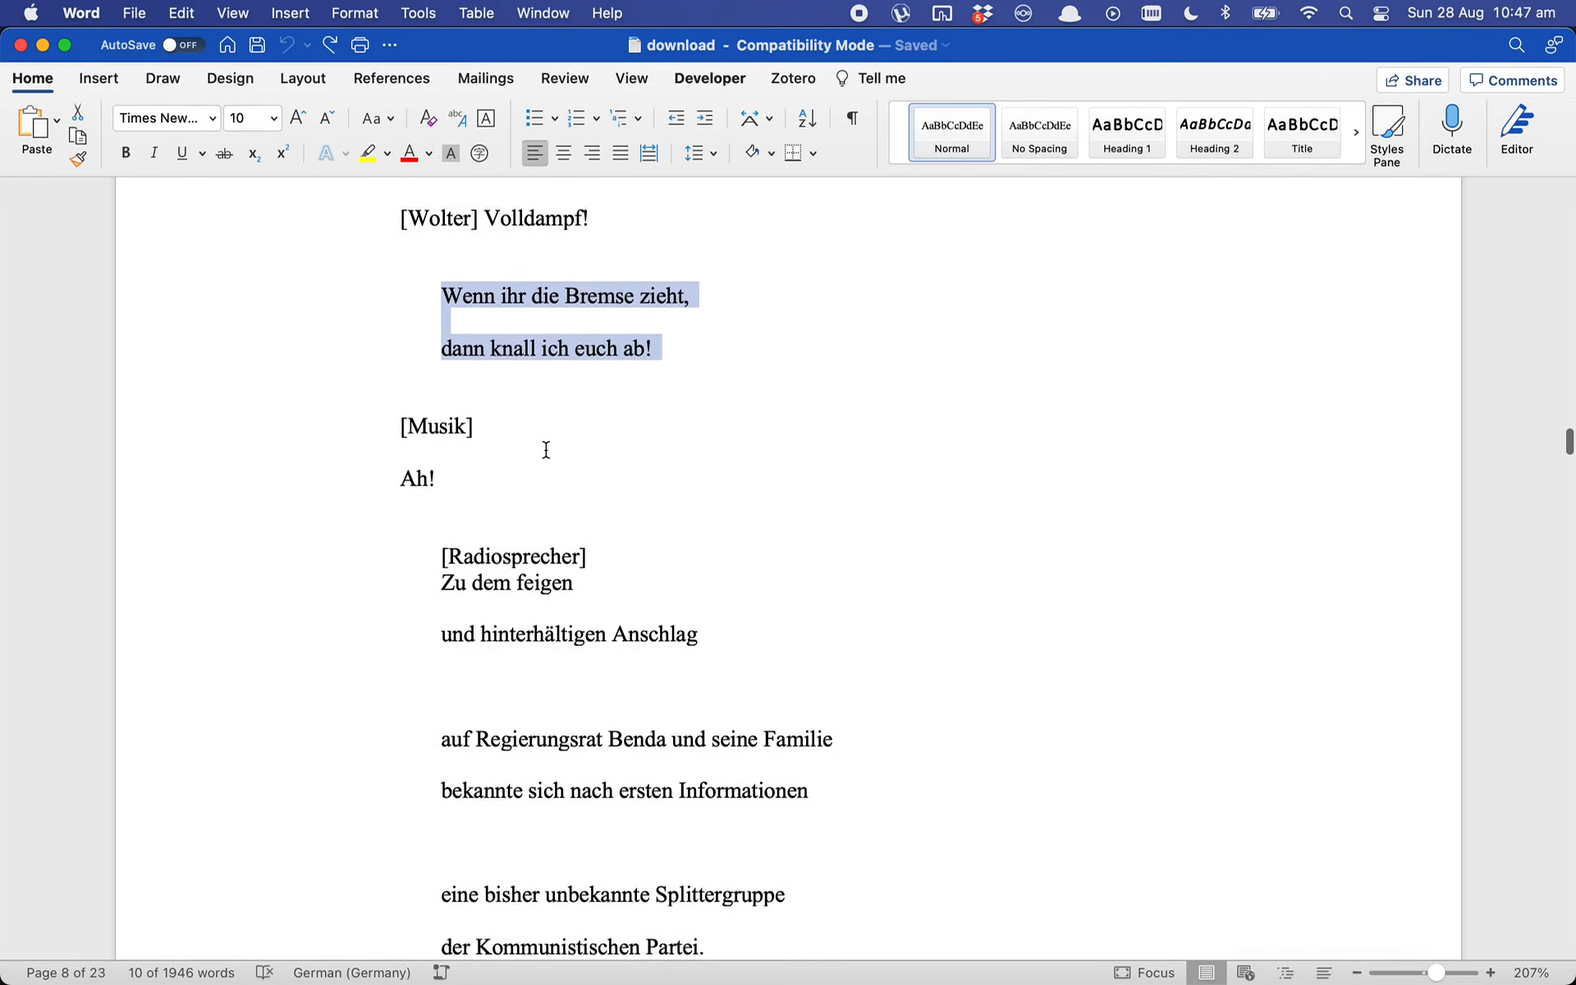
{"action": "scroll", "coordinate": [548, 523], "scroll_direction": "down", "scroll_amount": 3}
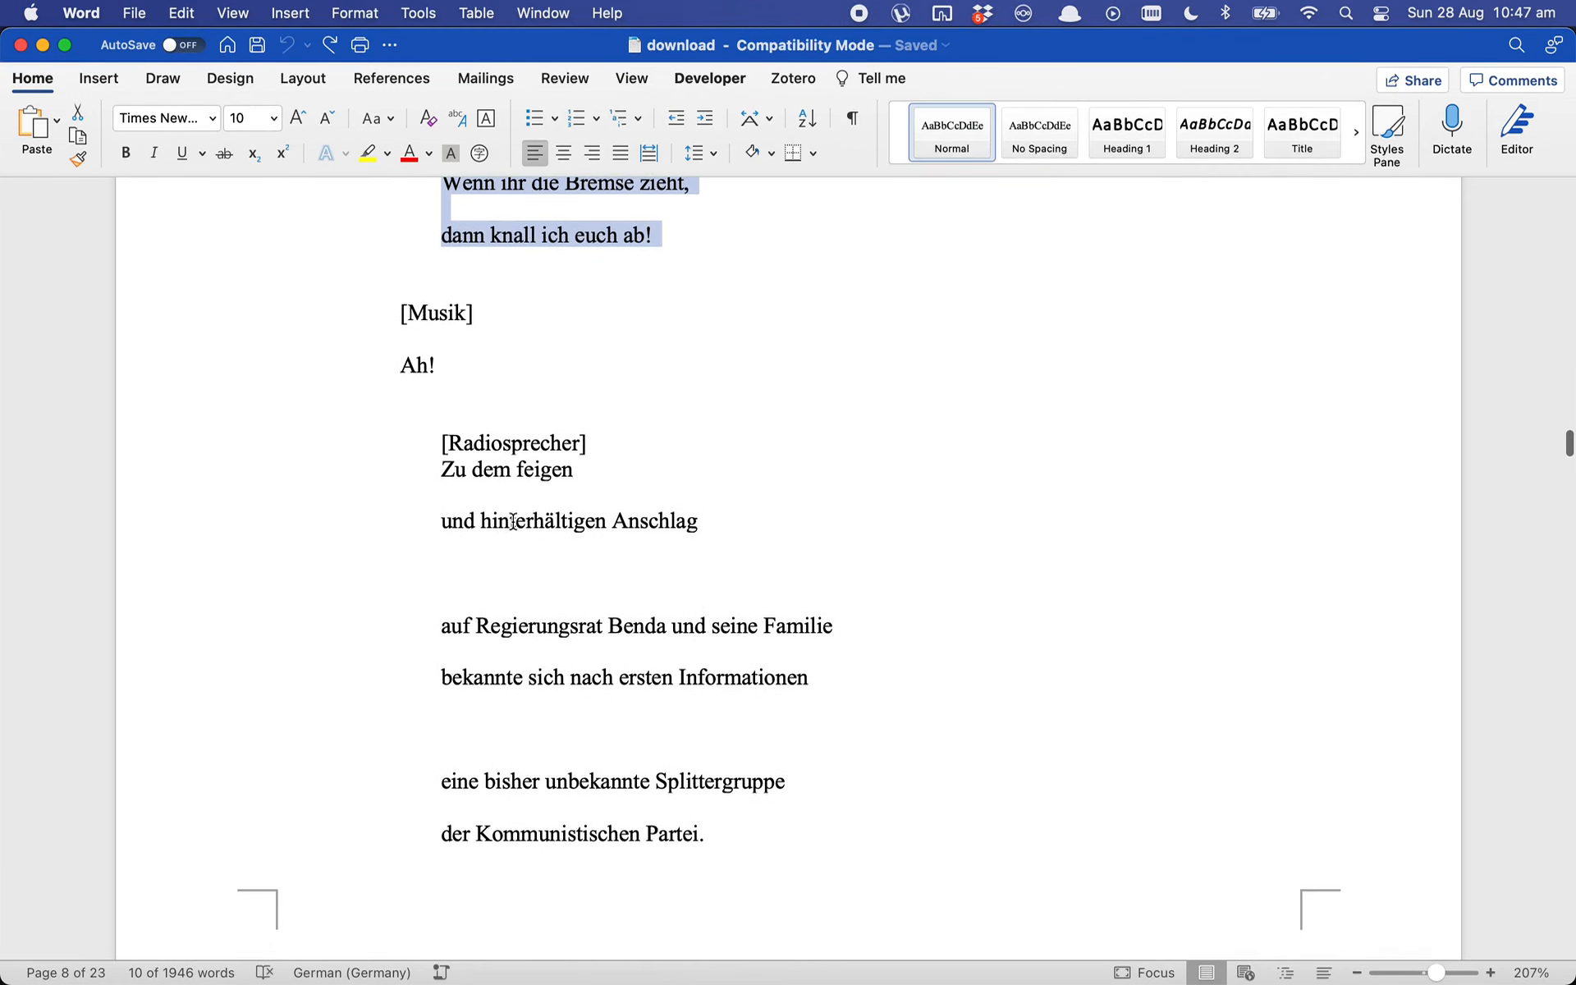
{"action": "triple_click", "coordinate": [494, 446]}
{"action": "key", "text": "cmd+c"}
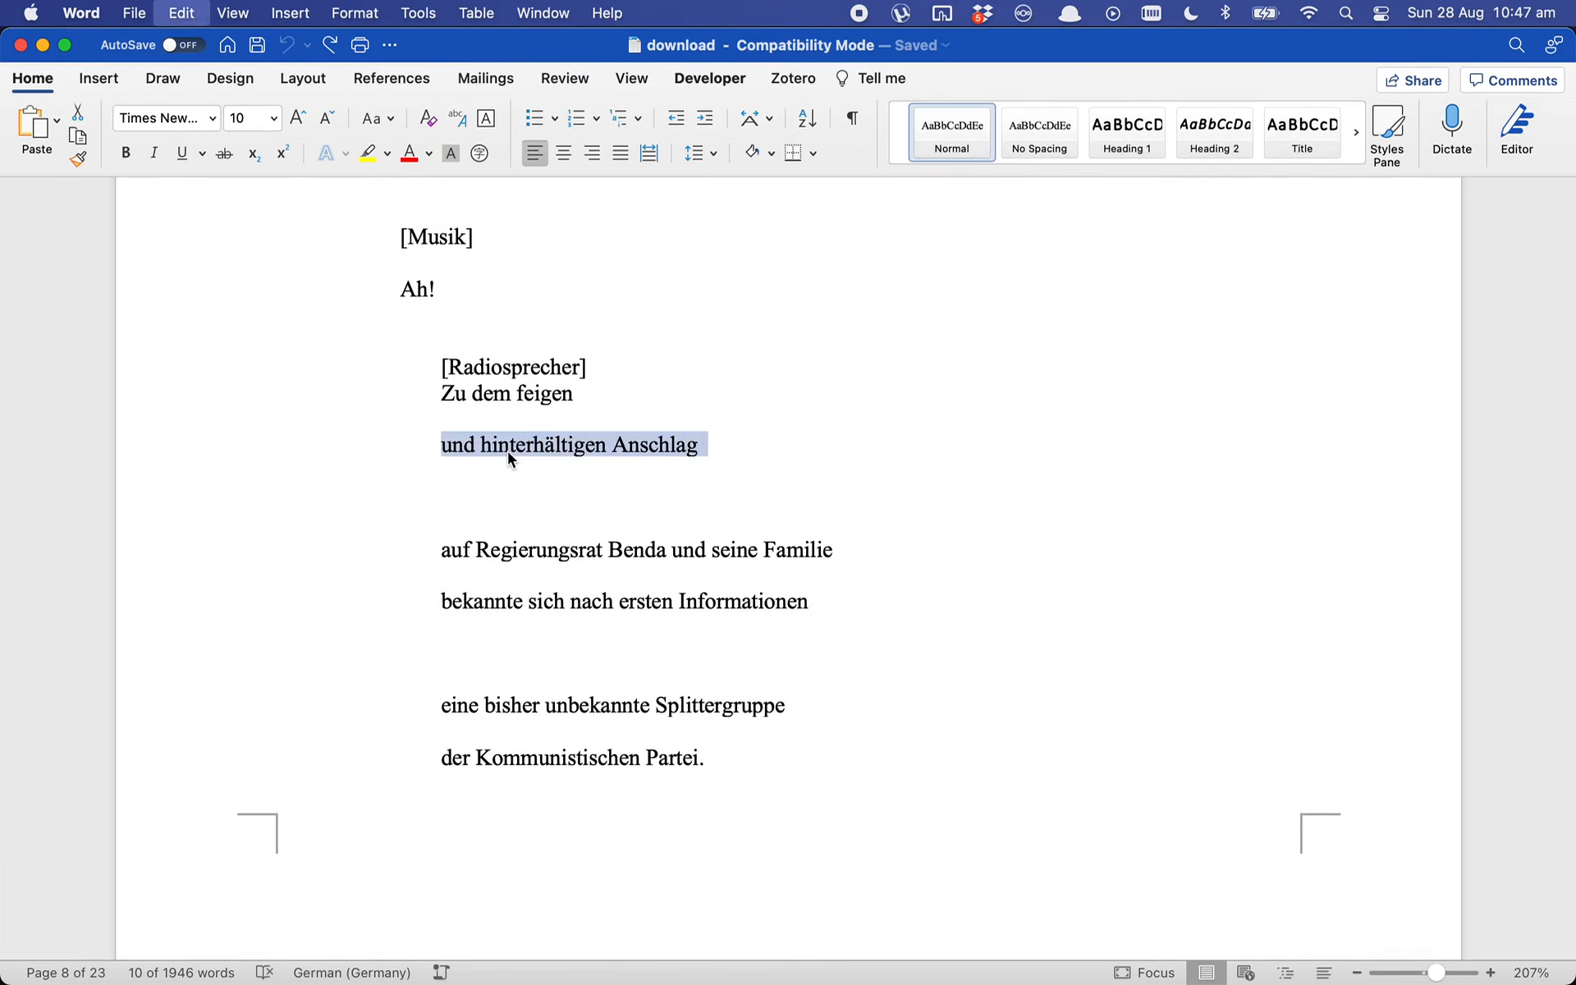
{"action": "key", "text": "cmd+Tab"}
{"action": "triple_click", "coordinate": [327, 369]}
{"action": "key", "text": "cmd+v"}
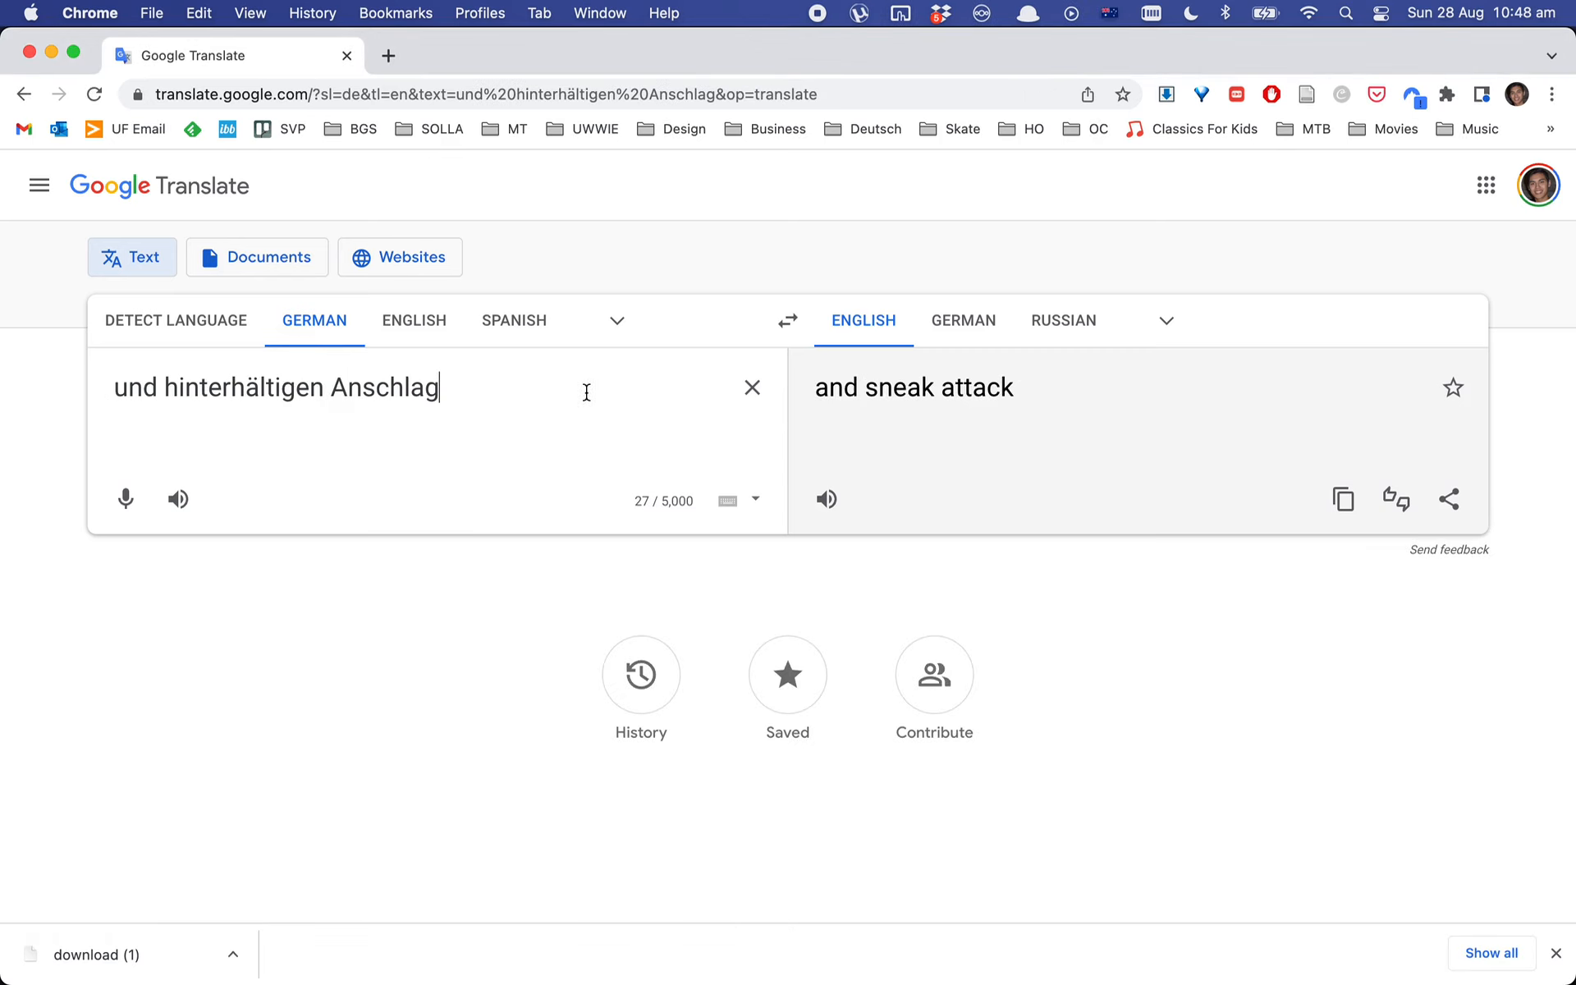
- Look up the individual words "Anschlag" and "hinterhältigen" from the source text in Google Translate
{"action": "triple_click", "coordinate": [389, 386]}
{"action": "left_click", "coordinate": [144, 382]}
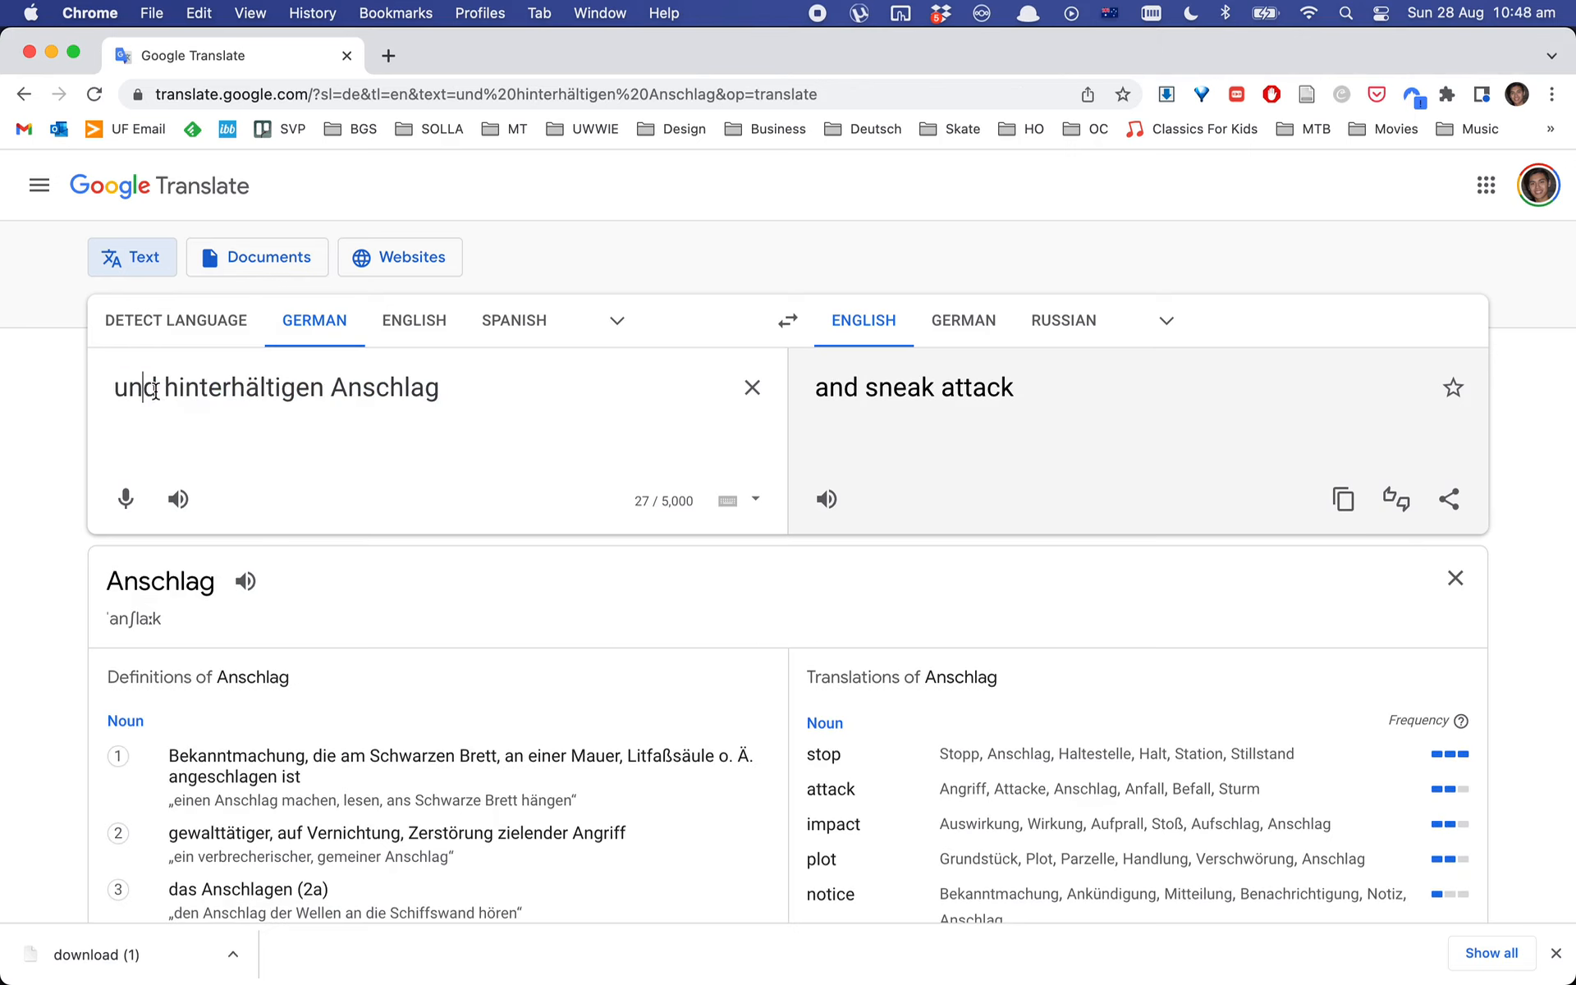
{"action": "scroll", "coordinate": [505, 686], "scroll_direction": "down", "scroll_amount": 1}
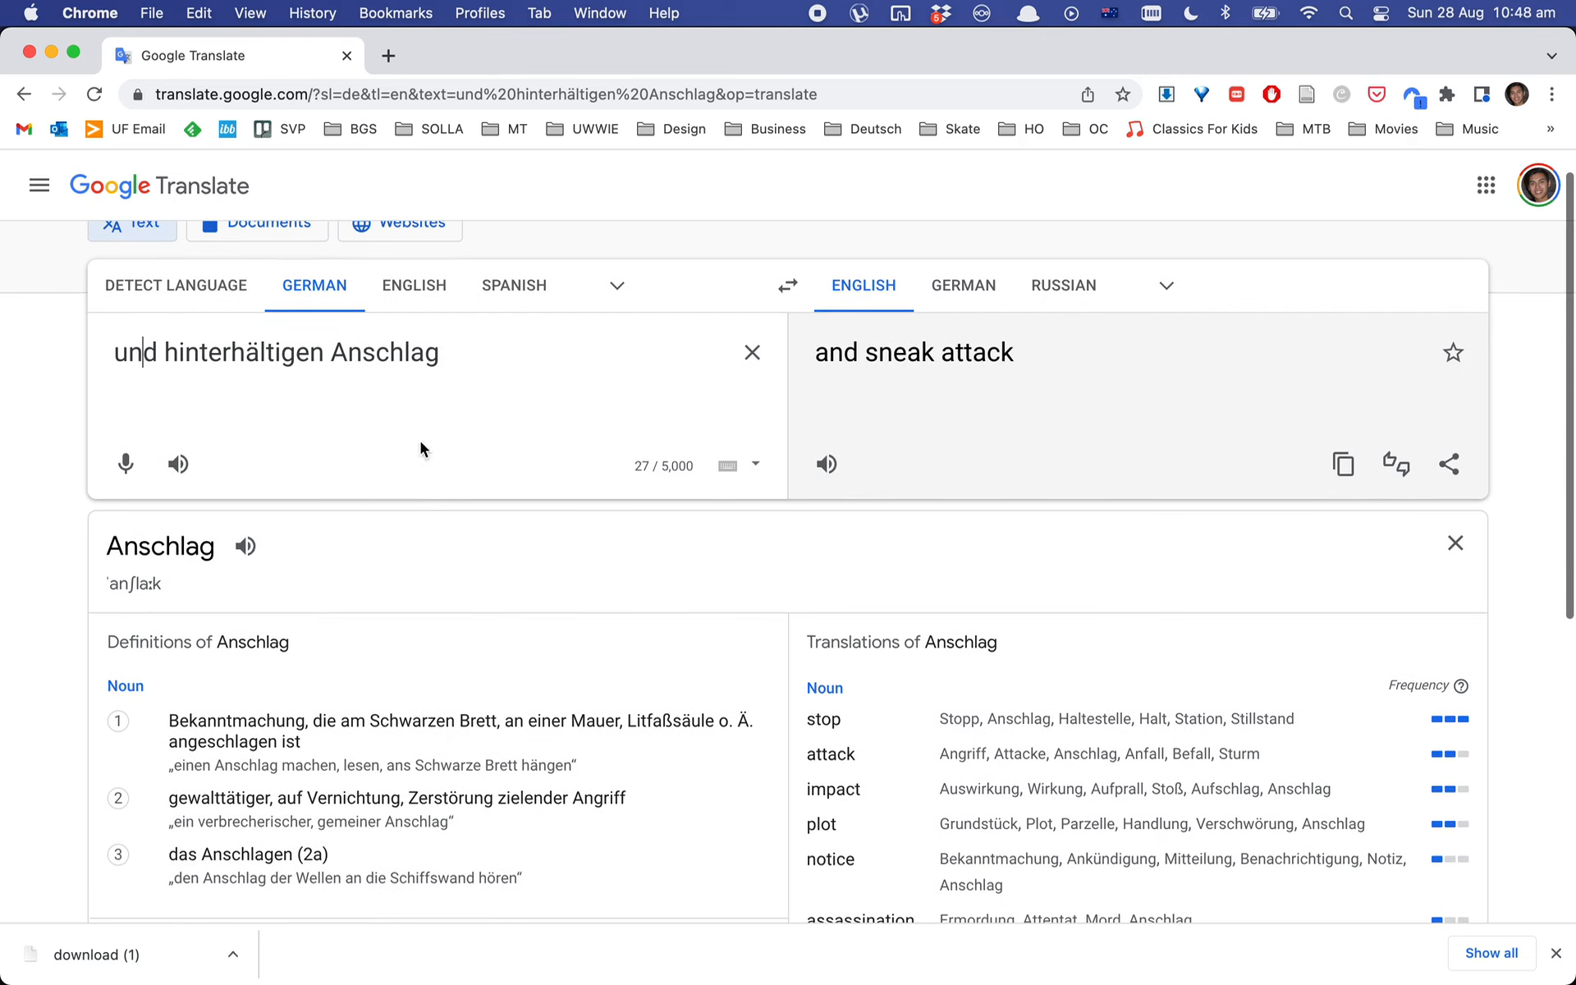
{"action": "triple_click", "coordinate": [379, 358]}
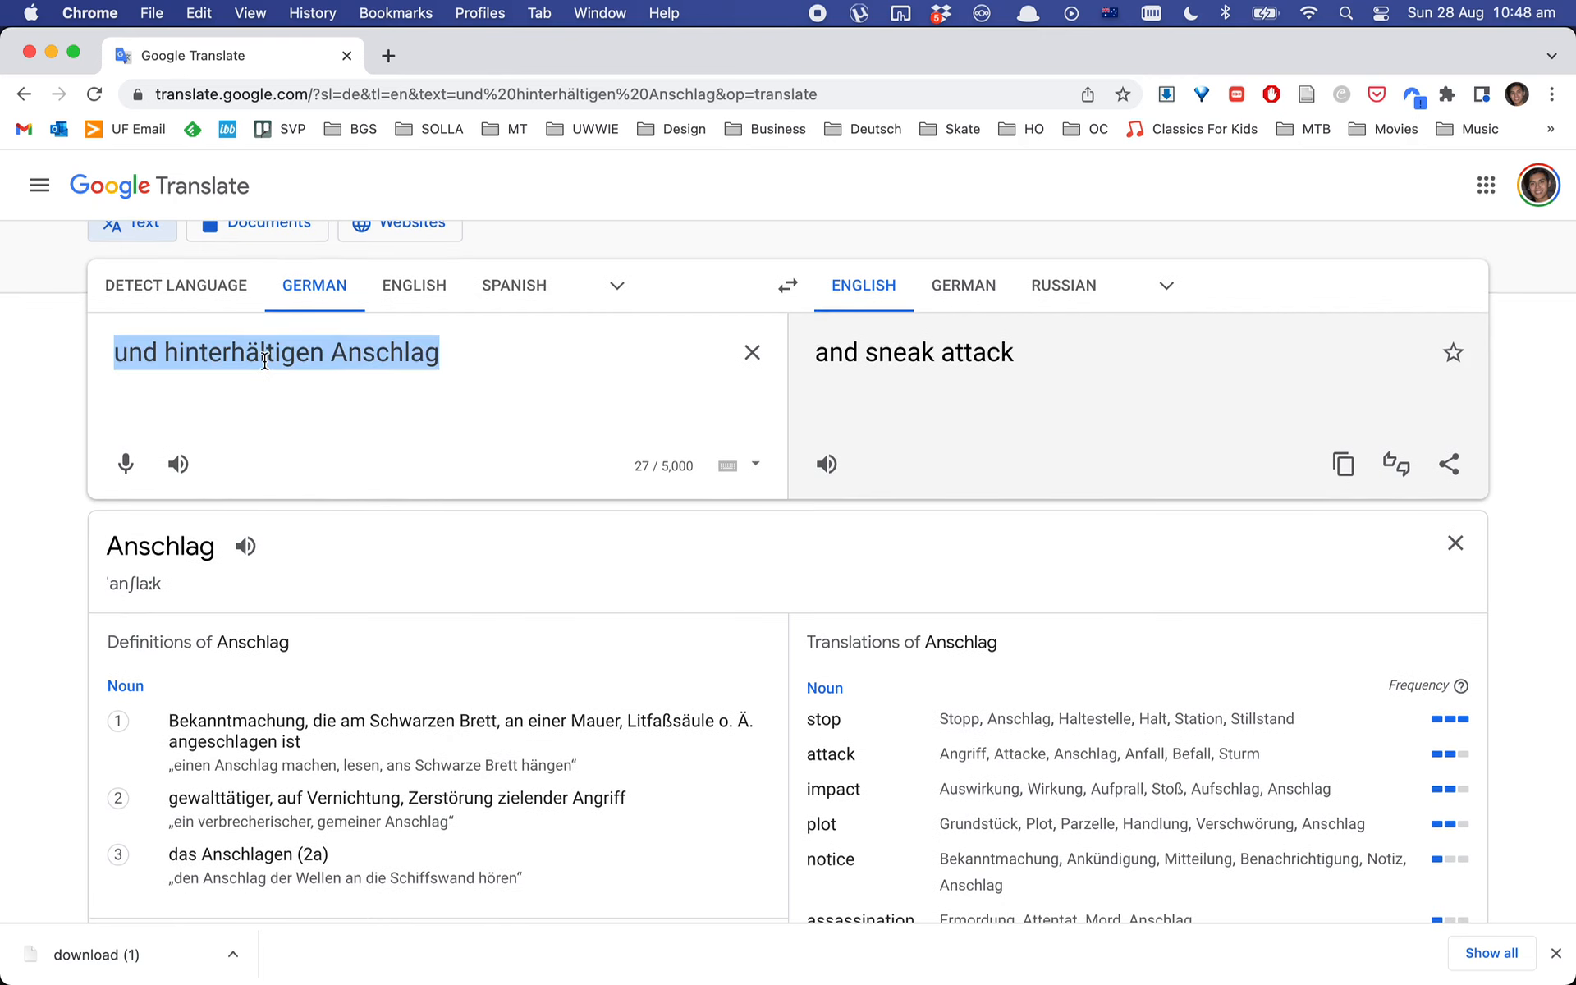
{"action": "triple_click", "coordinate": [300, 359]}
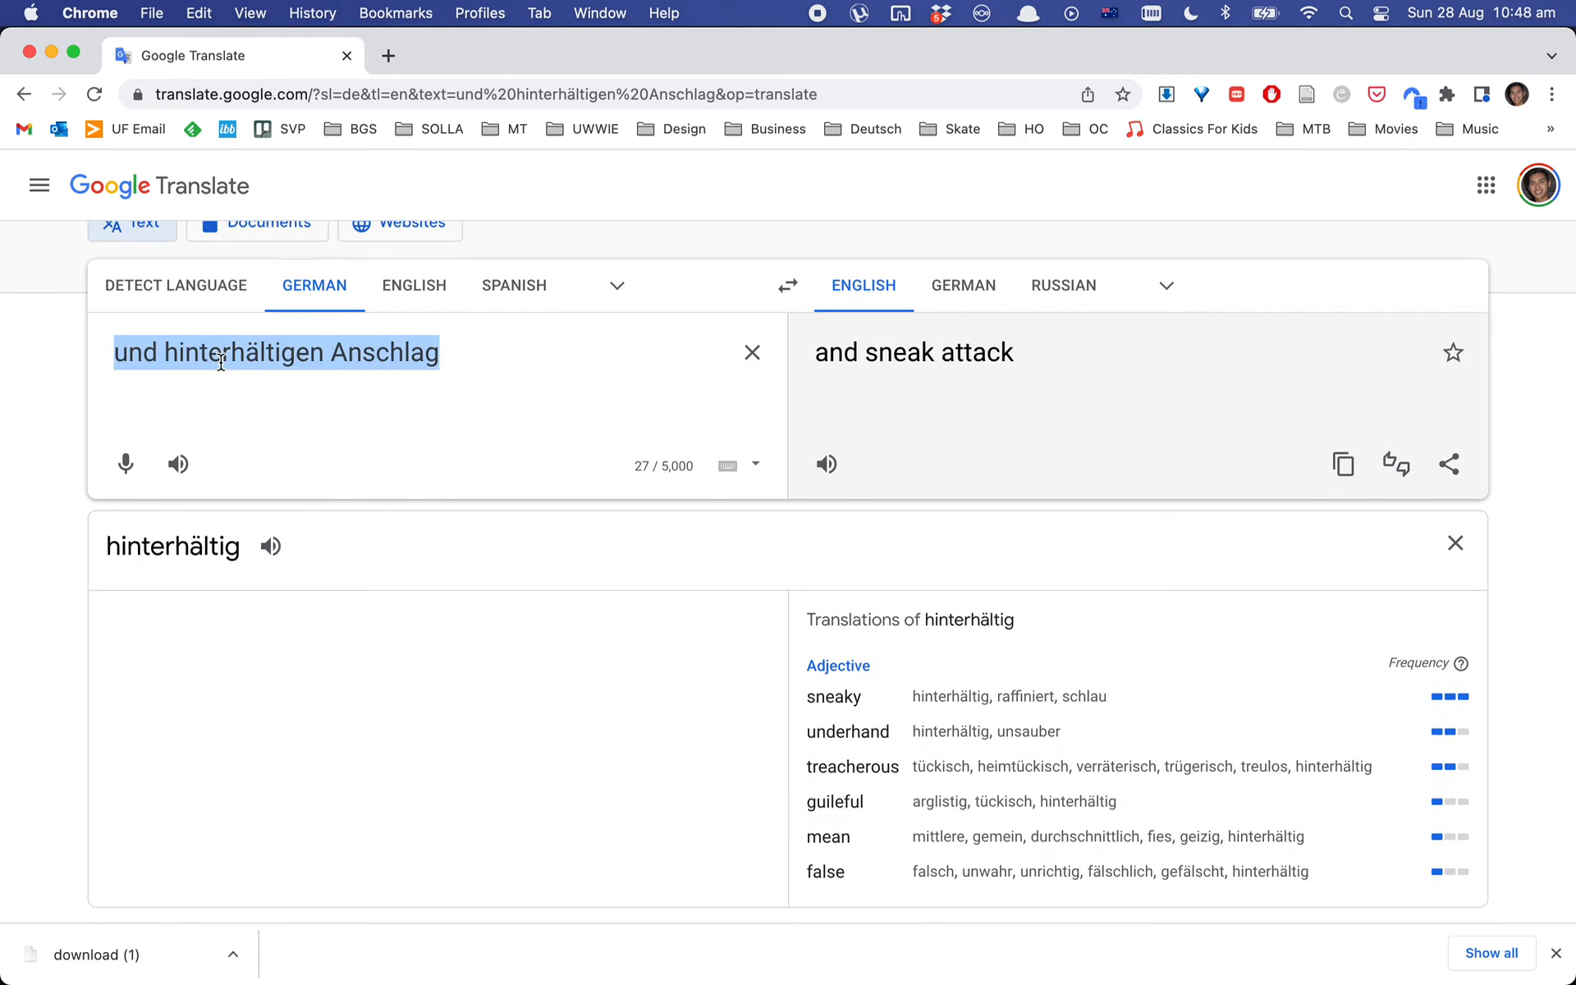
- Switch to the Word transcript and join "und hinterhältigen Anschlag" onto the end of the line "Zu dem feigen"
{"action": "key", "text": "super+Tab"}
{"action": "left_click", "coordinate": [442, 453]}
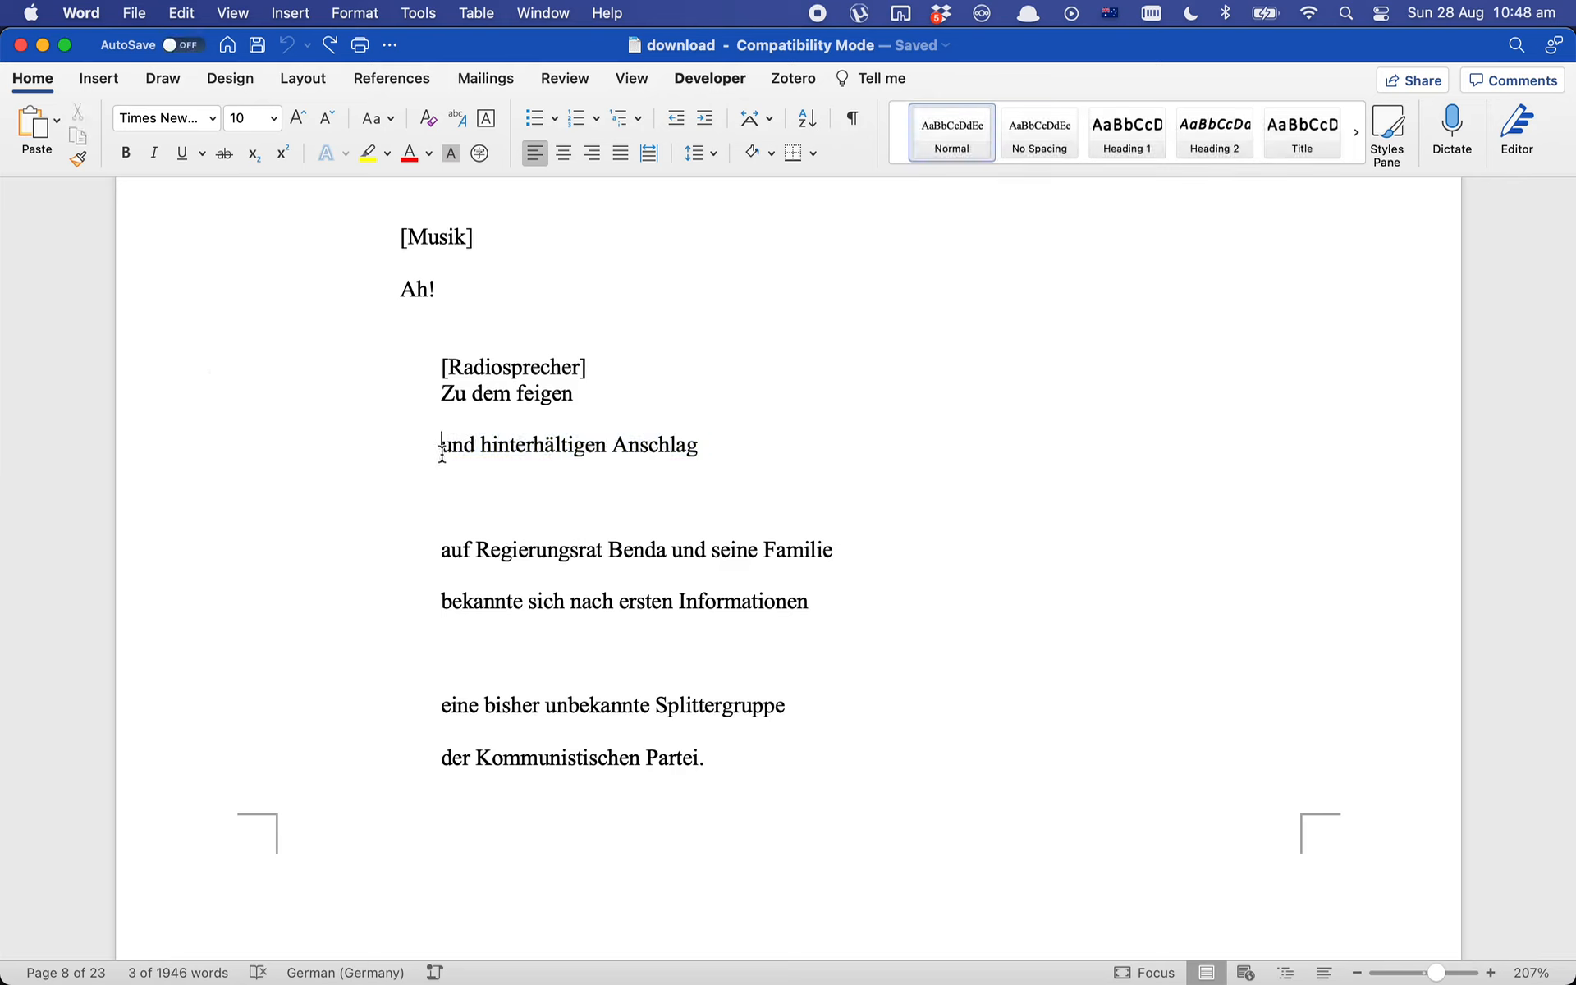
{"action": "key", "text": "BackSpace"}
{"action": "key", "text": "BackSpace"}
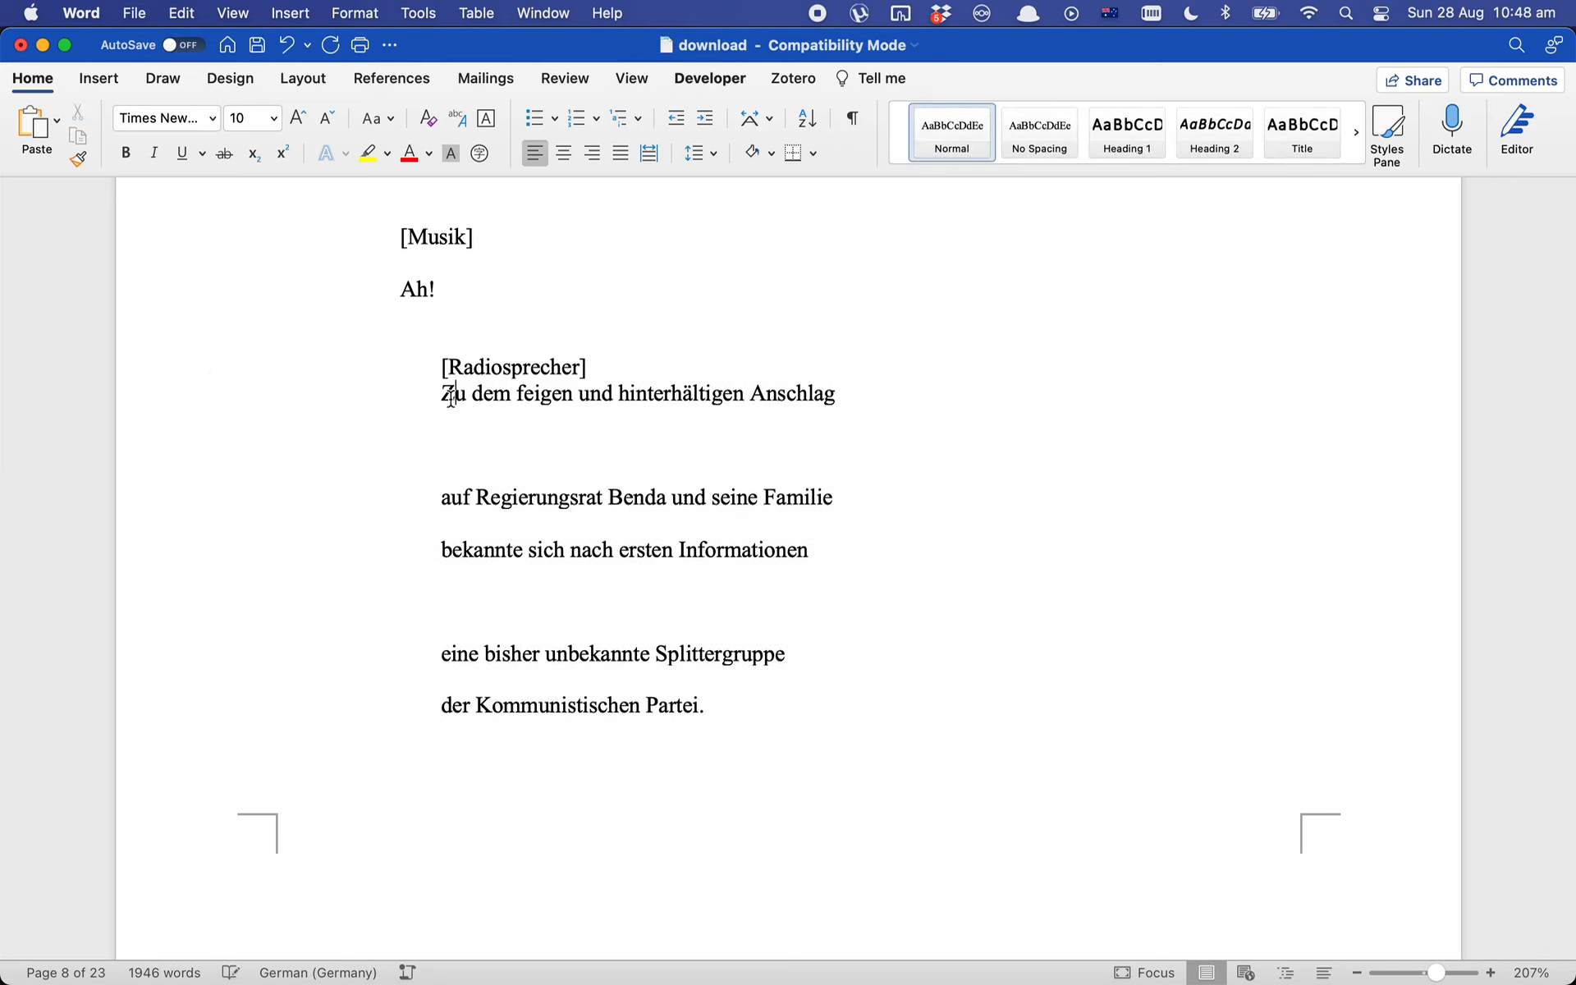
- Copy the joined line "Zu dem feigen und hinterhältigen Anschlag" and translate it in Google Translate in place of the earlier text
{"action": "triple_click", "coordinate": [450, 398]}
{"action": "key", "text": "super+c"}
{"action": "key", "text": "super+Tab"}
{"action": "triple_click", "coordinate": [360, 362]}
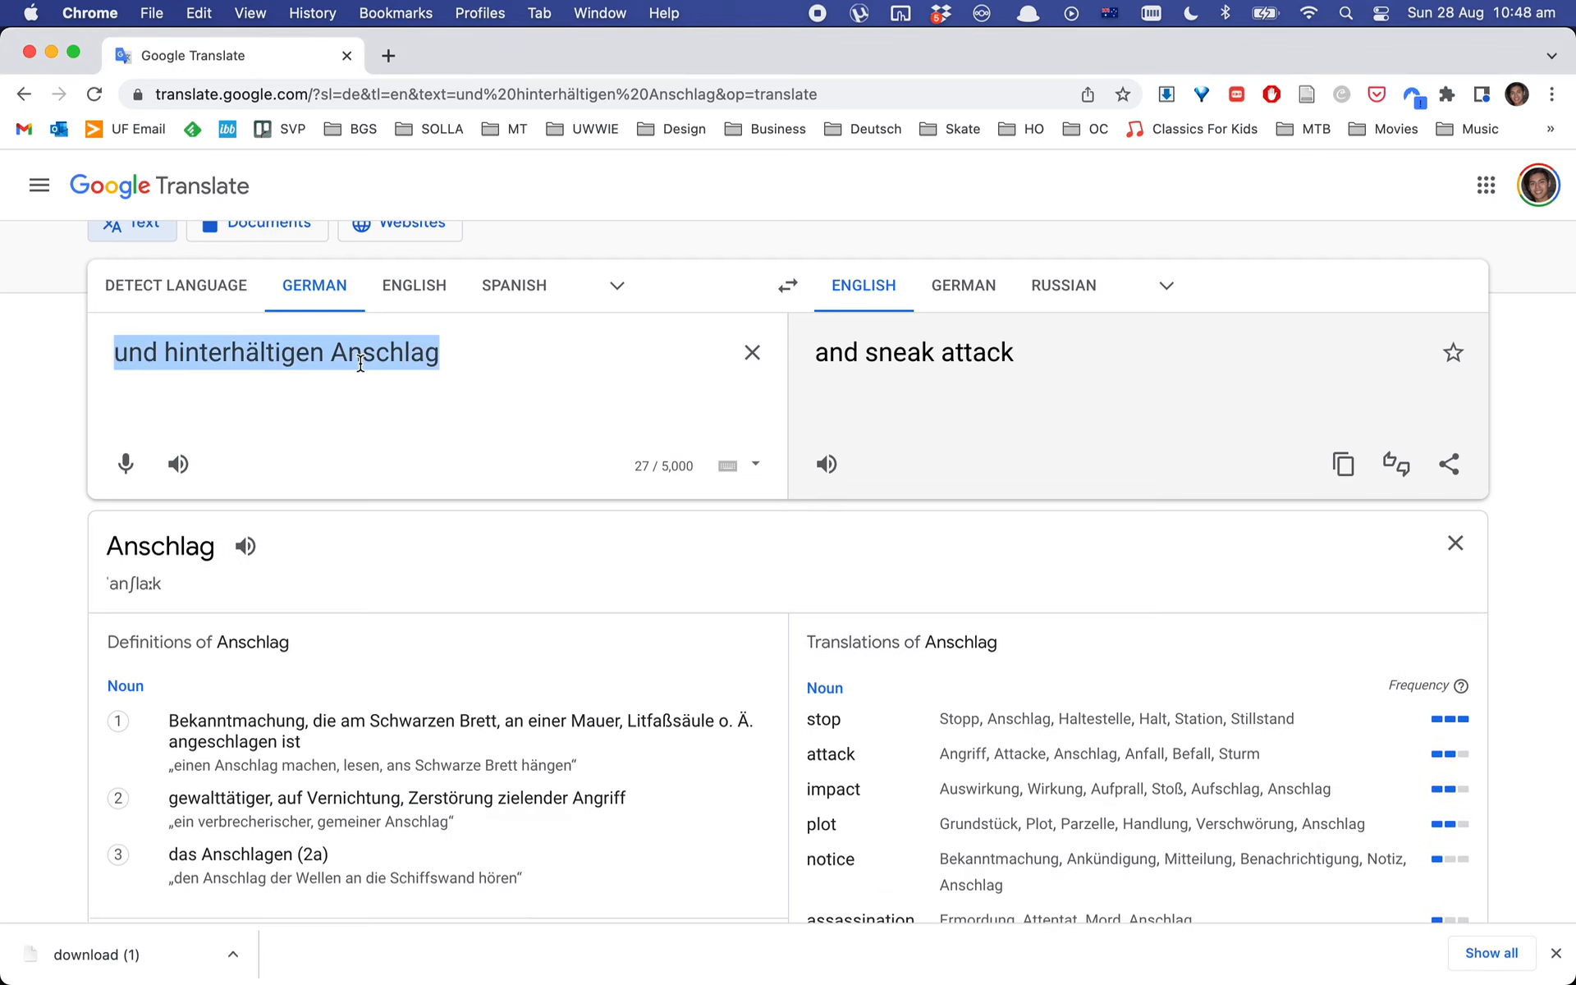
{"action": "key", "text": "super+v"}
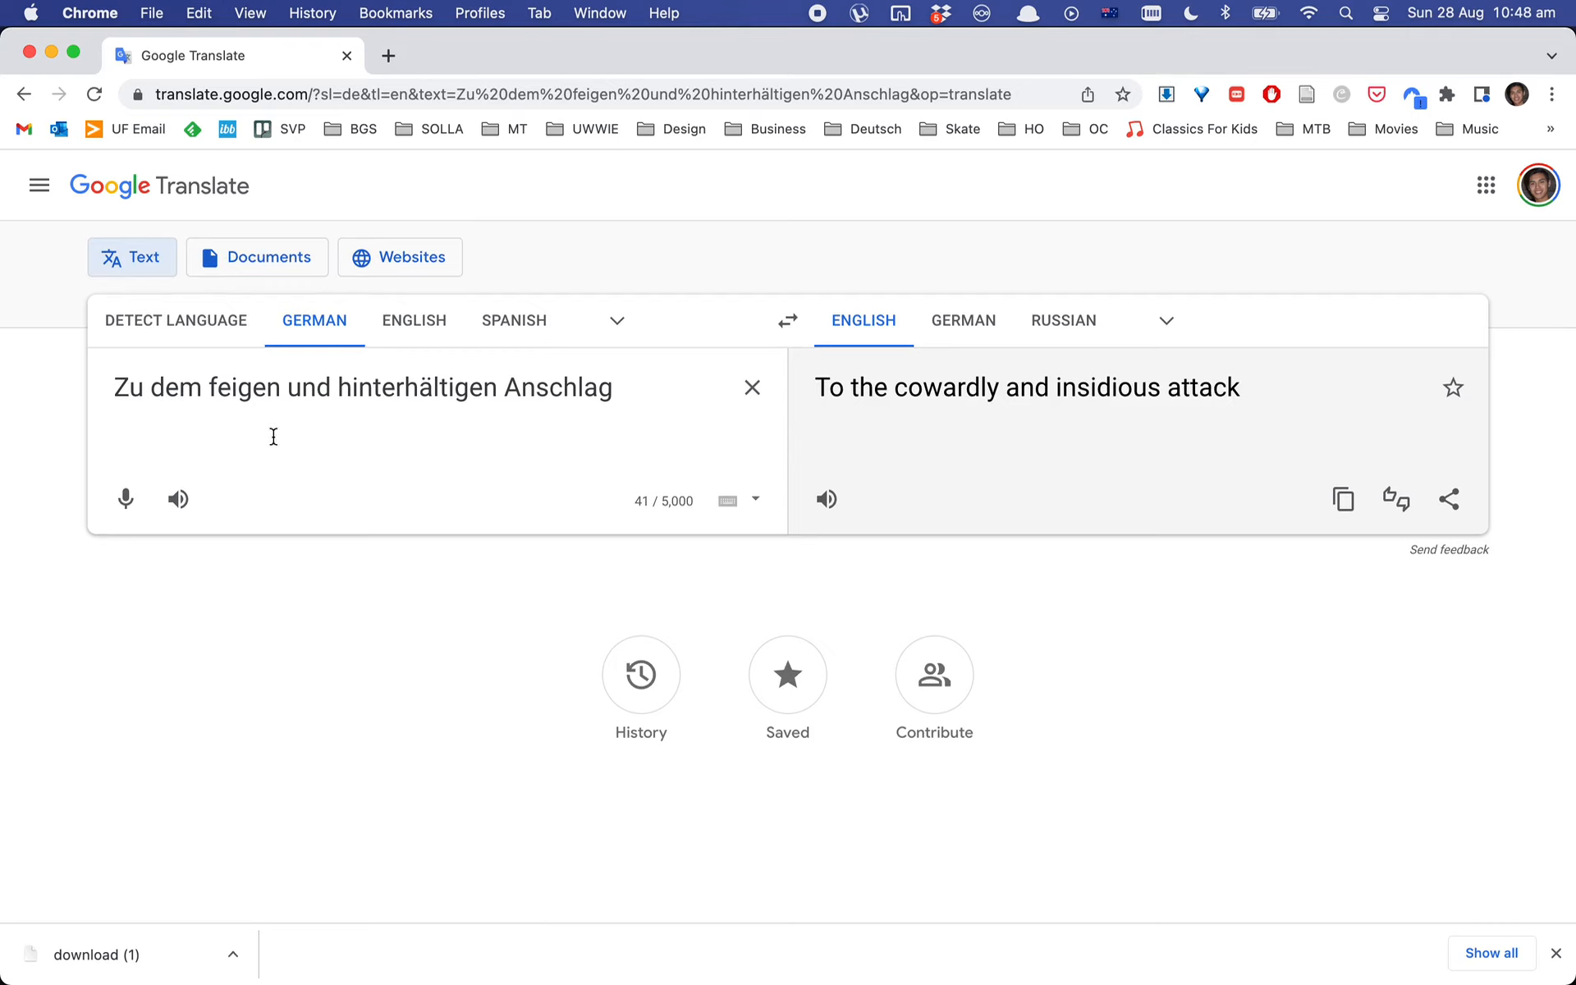
- Switch to Anki and replace the note's German sentence with "Zu dem feigen und hinterhältigen Anschlag"
{"action": "key", "text": "super+Tab"}
{"action": "key", "text": "super+a"}
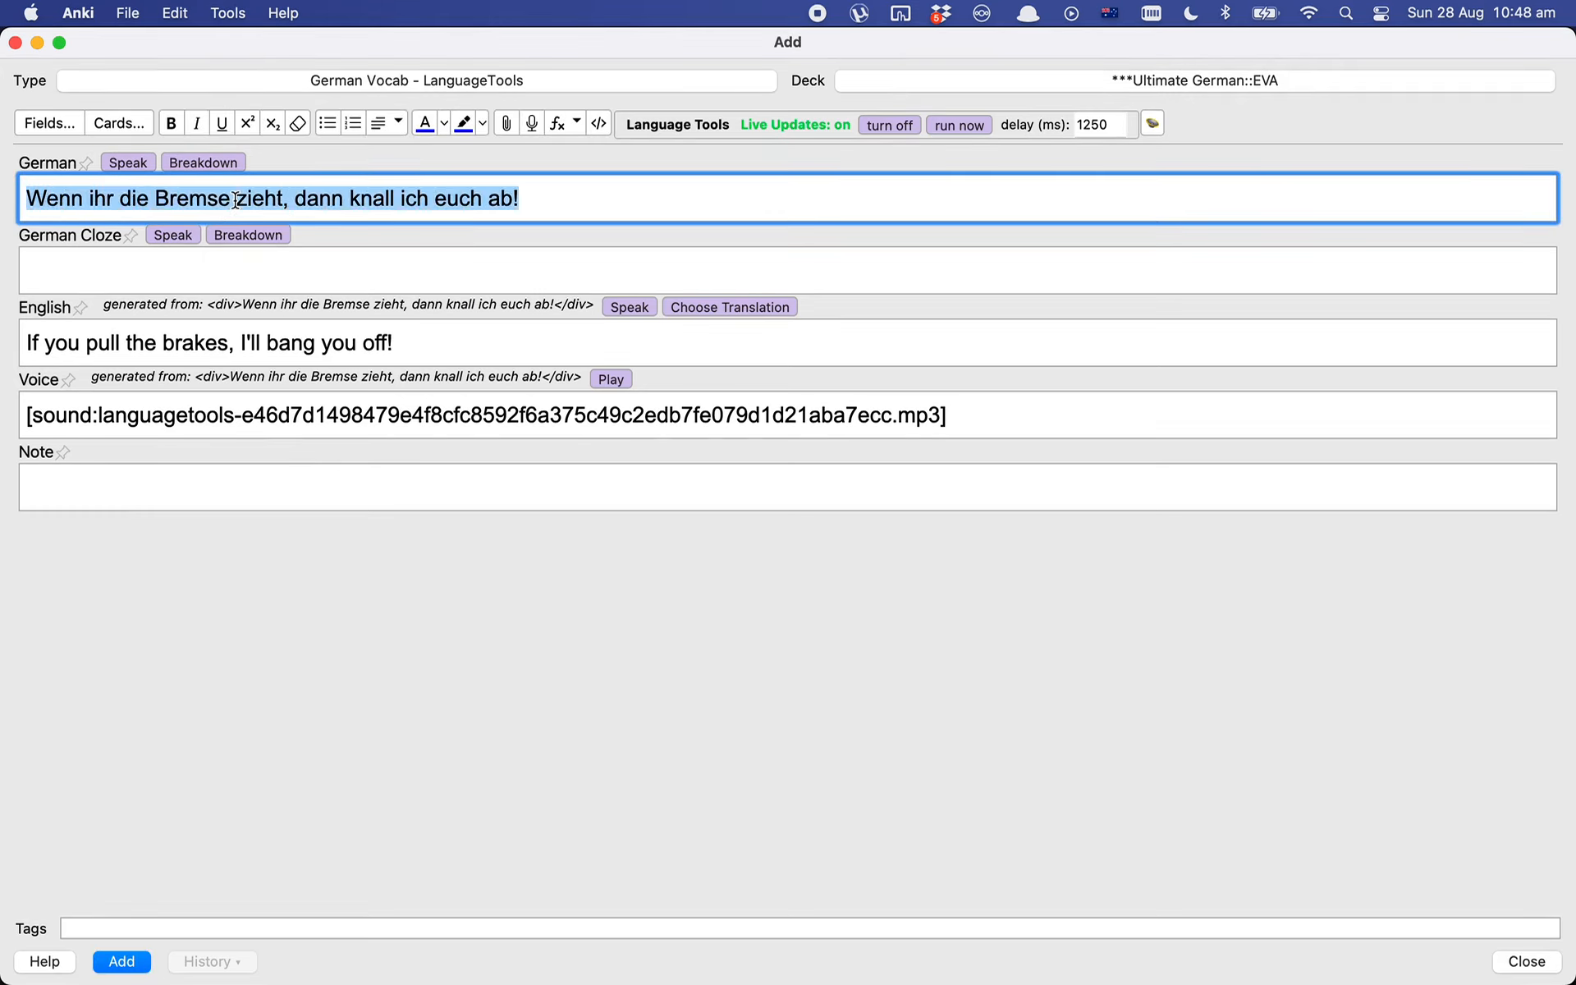
{"action": "key", "text": "super+v"}
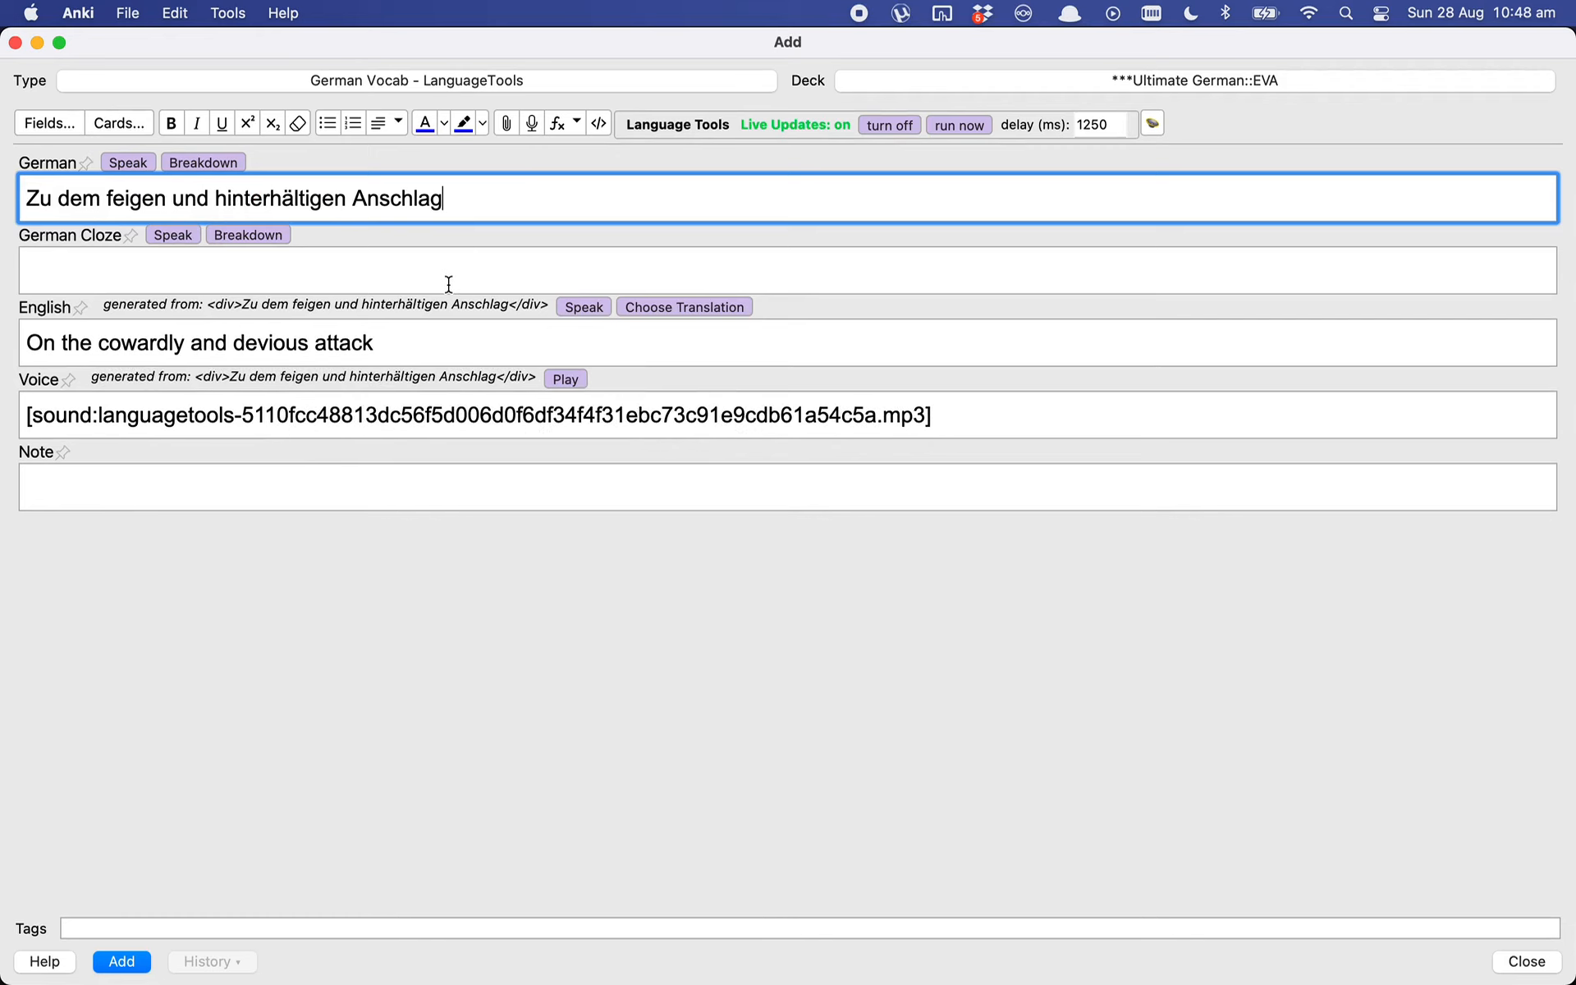
- Copy the word "hinterhältigen" in Google Translate and add it on its own line below the sentence
{"action": "key", "text": "super+Tab"}
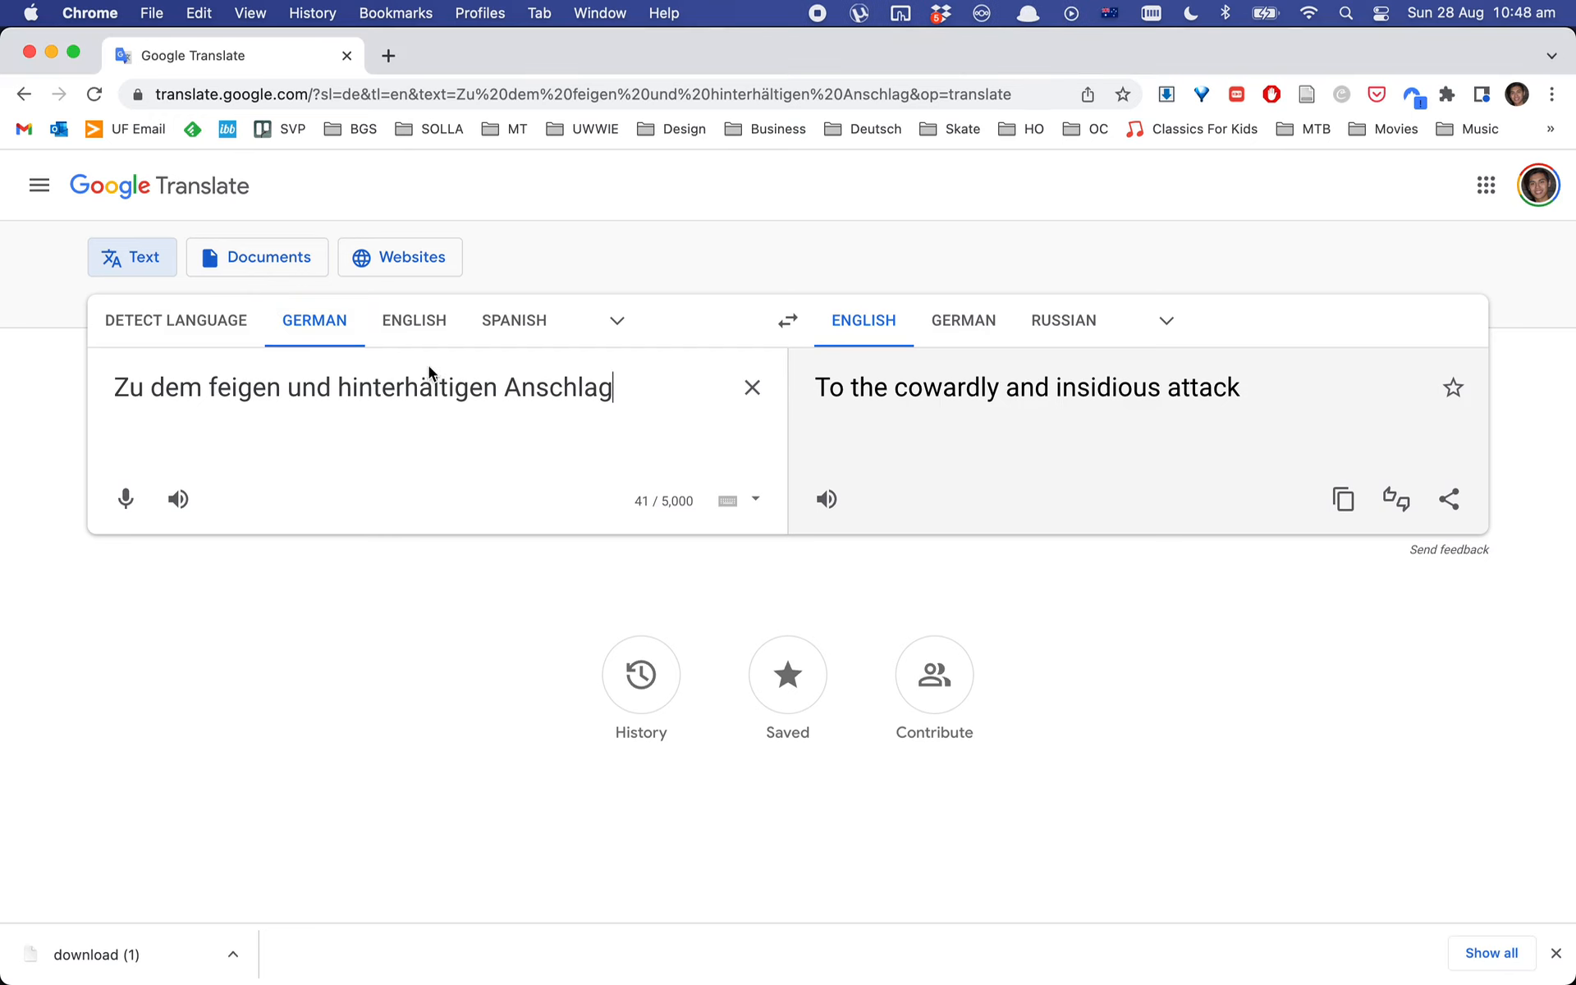
{"action": "double_click", "coordinate": [494, 390]}
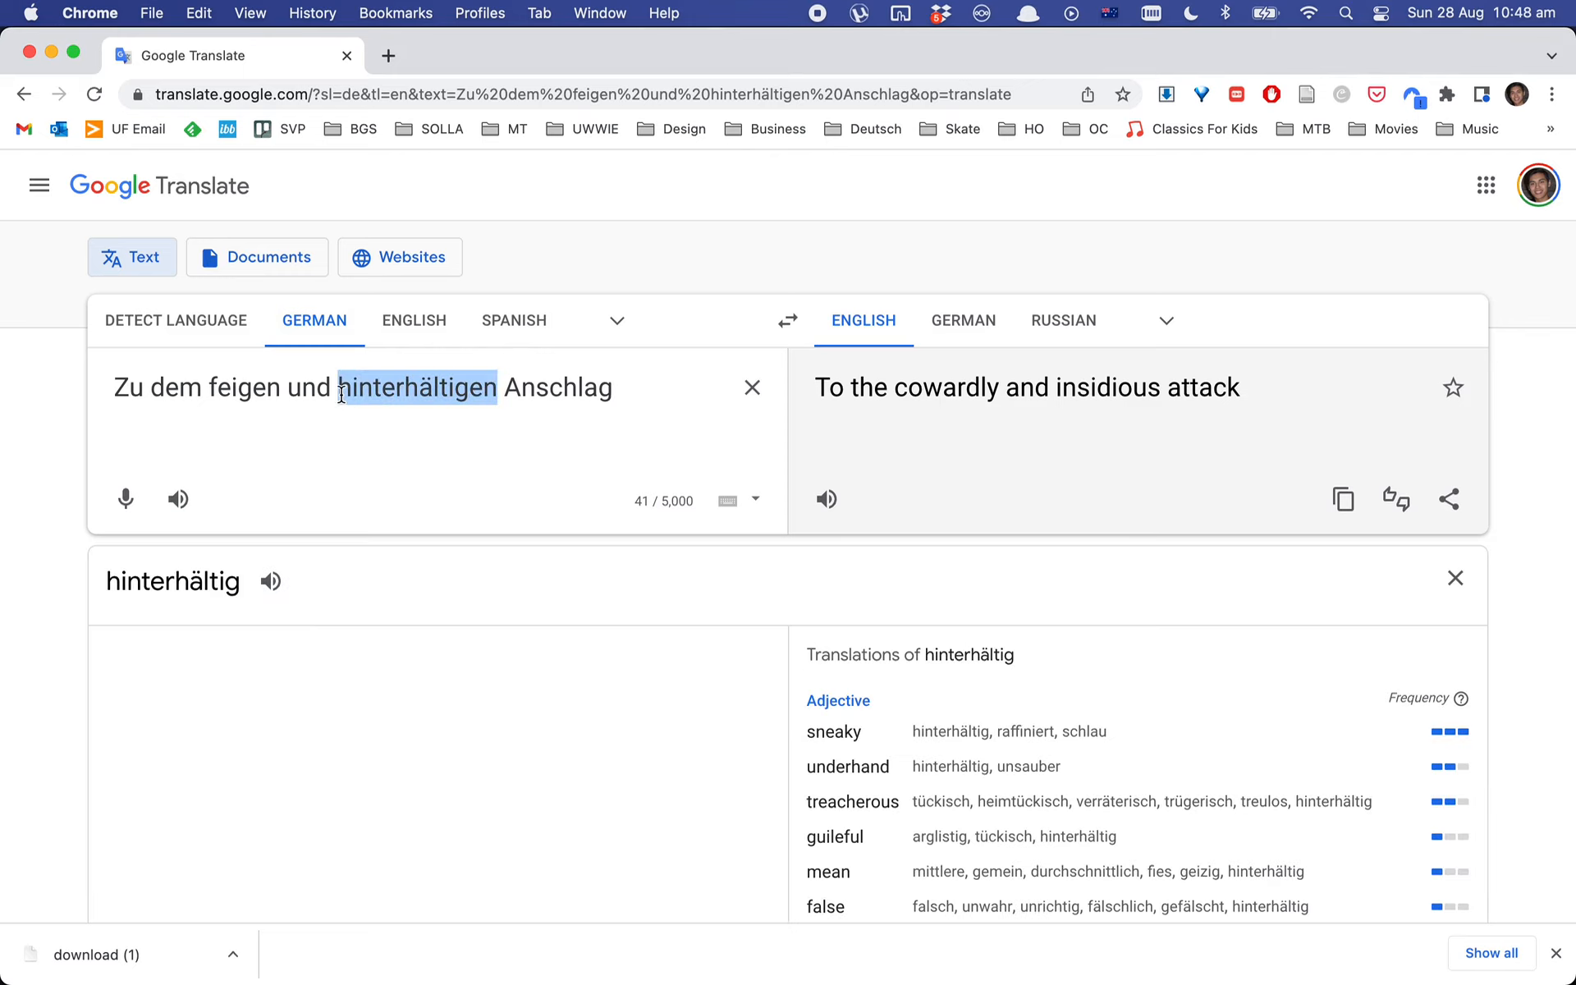
{"action": "key", "text": "super+c"}
{"action": "left_click", "coordinate": [644, 412]}
{"action": "key", "text": "Return"}
{"action": "key", "text": "super+v"}
- Compare the translation choices for the Anki note's English field with Google Translate's dictionary entries for "hinterhältig"
{"action": "key", "text": "super+Tab"}
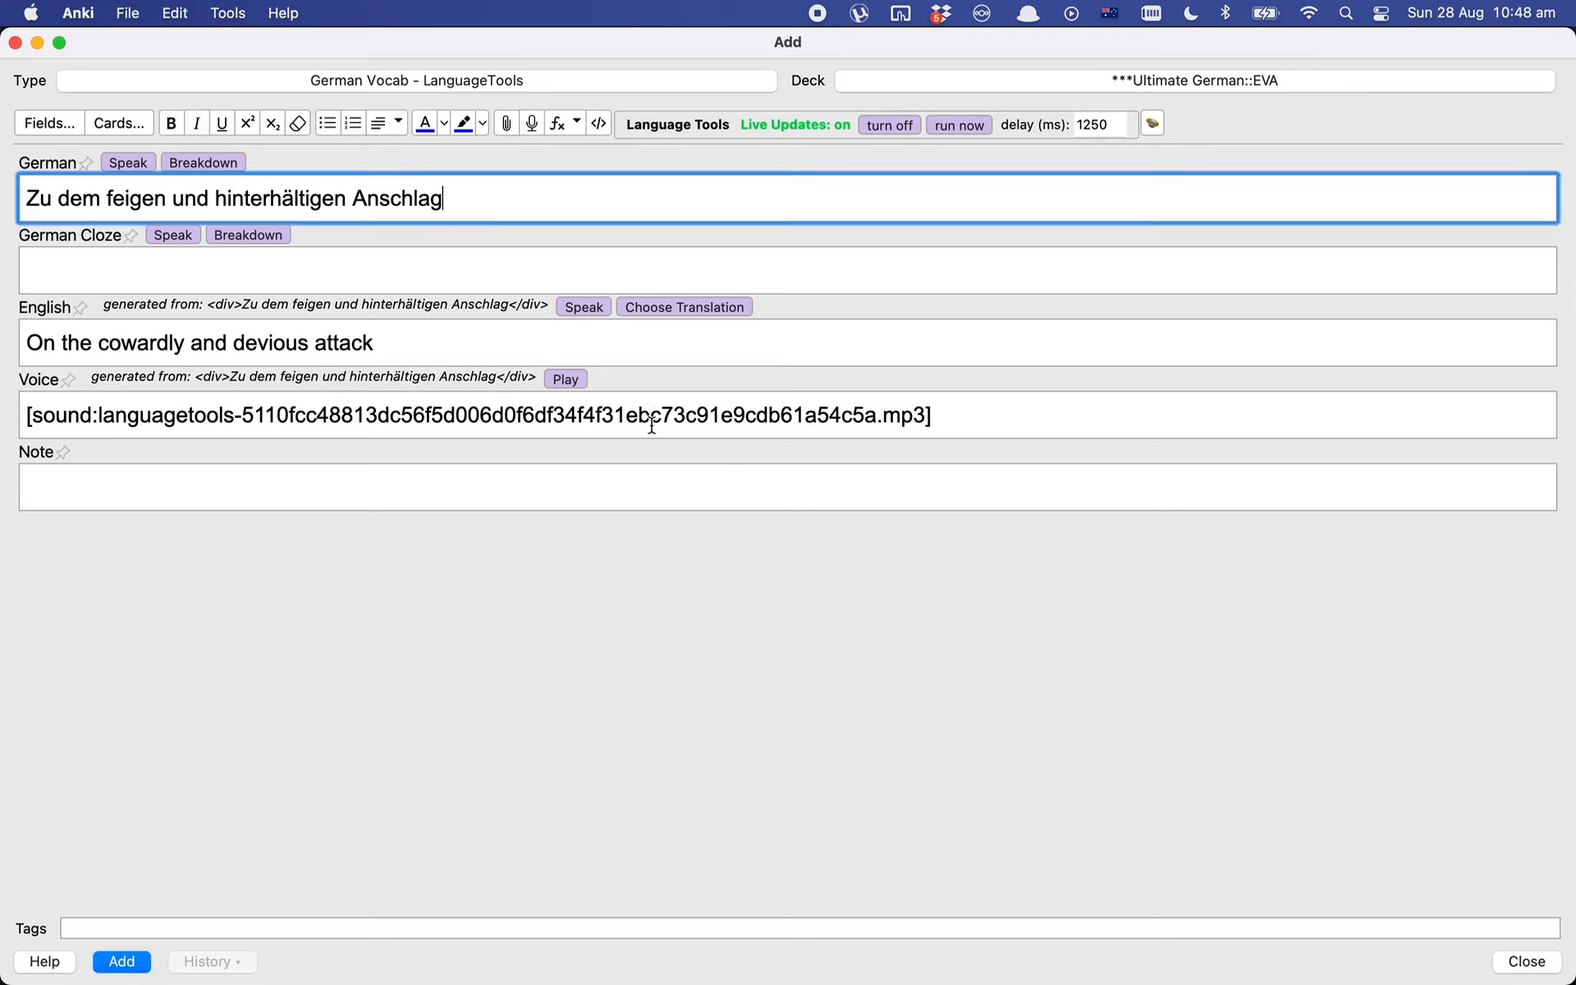
{"action": "left_click", "coordinate": [703, 307]}
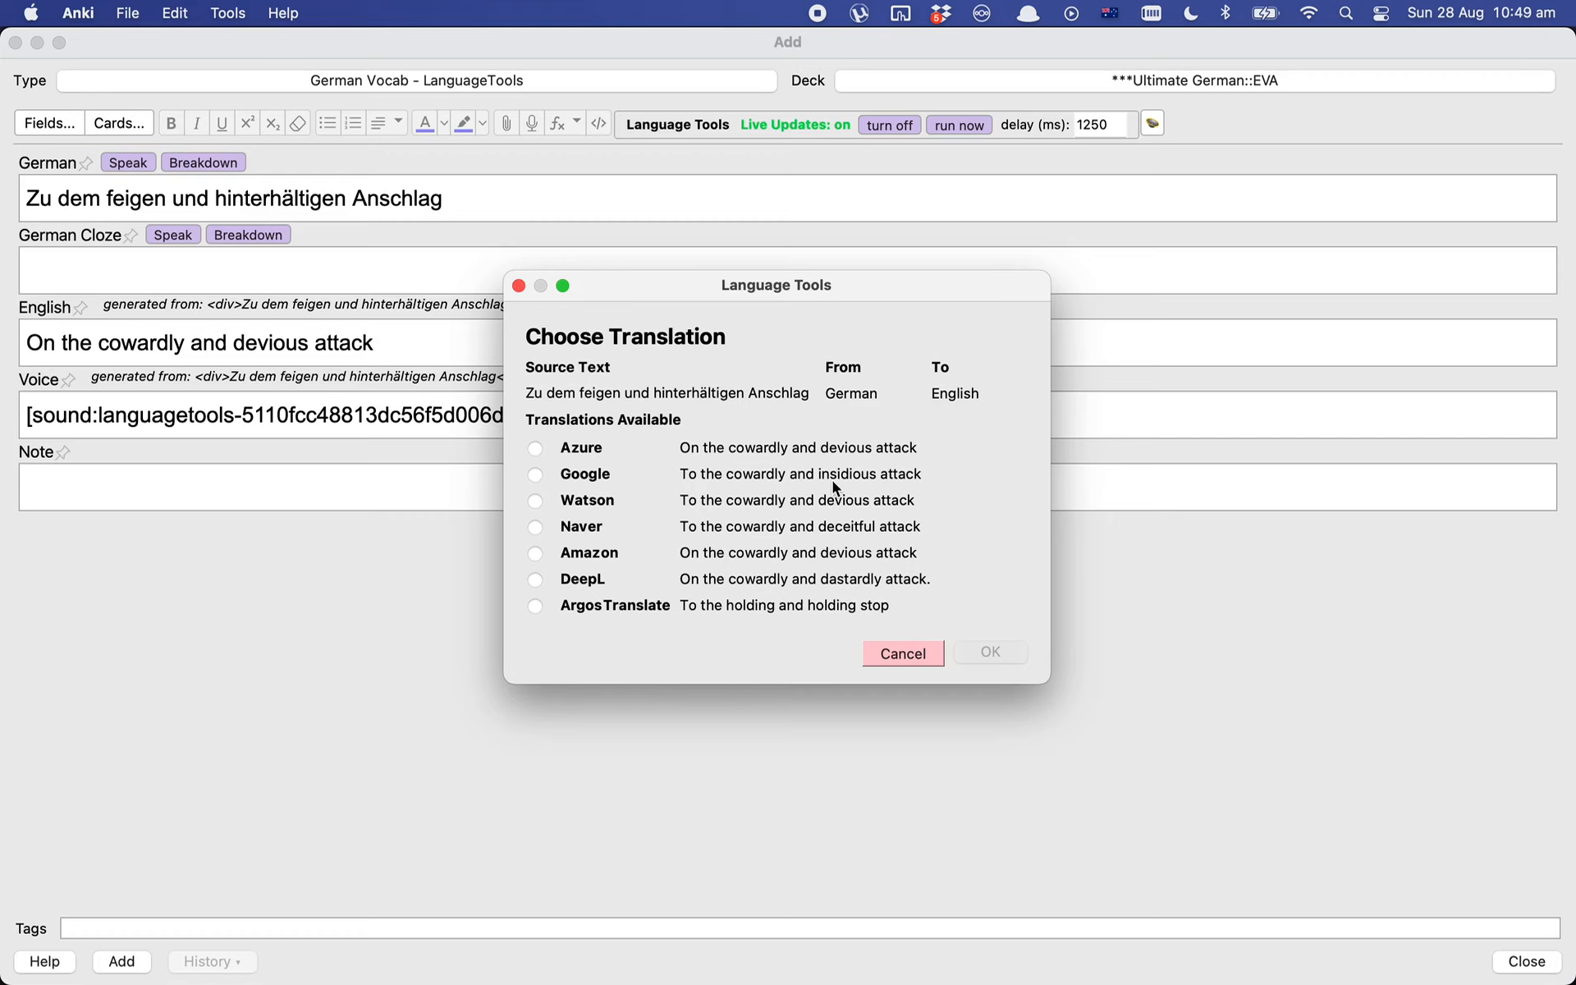
{"action": "key", "text": "super+Tab"}
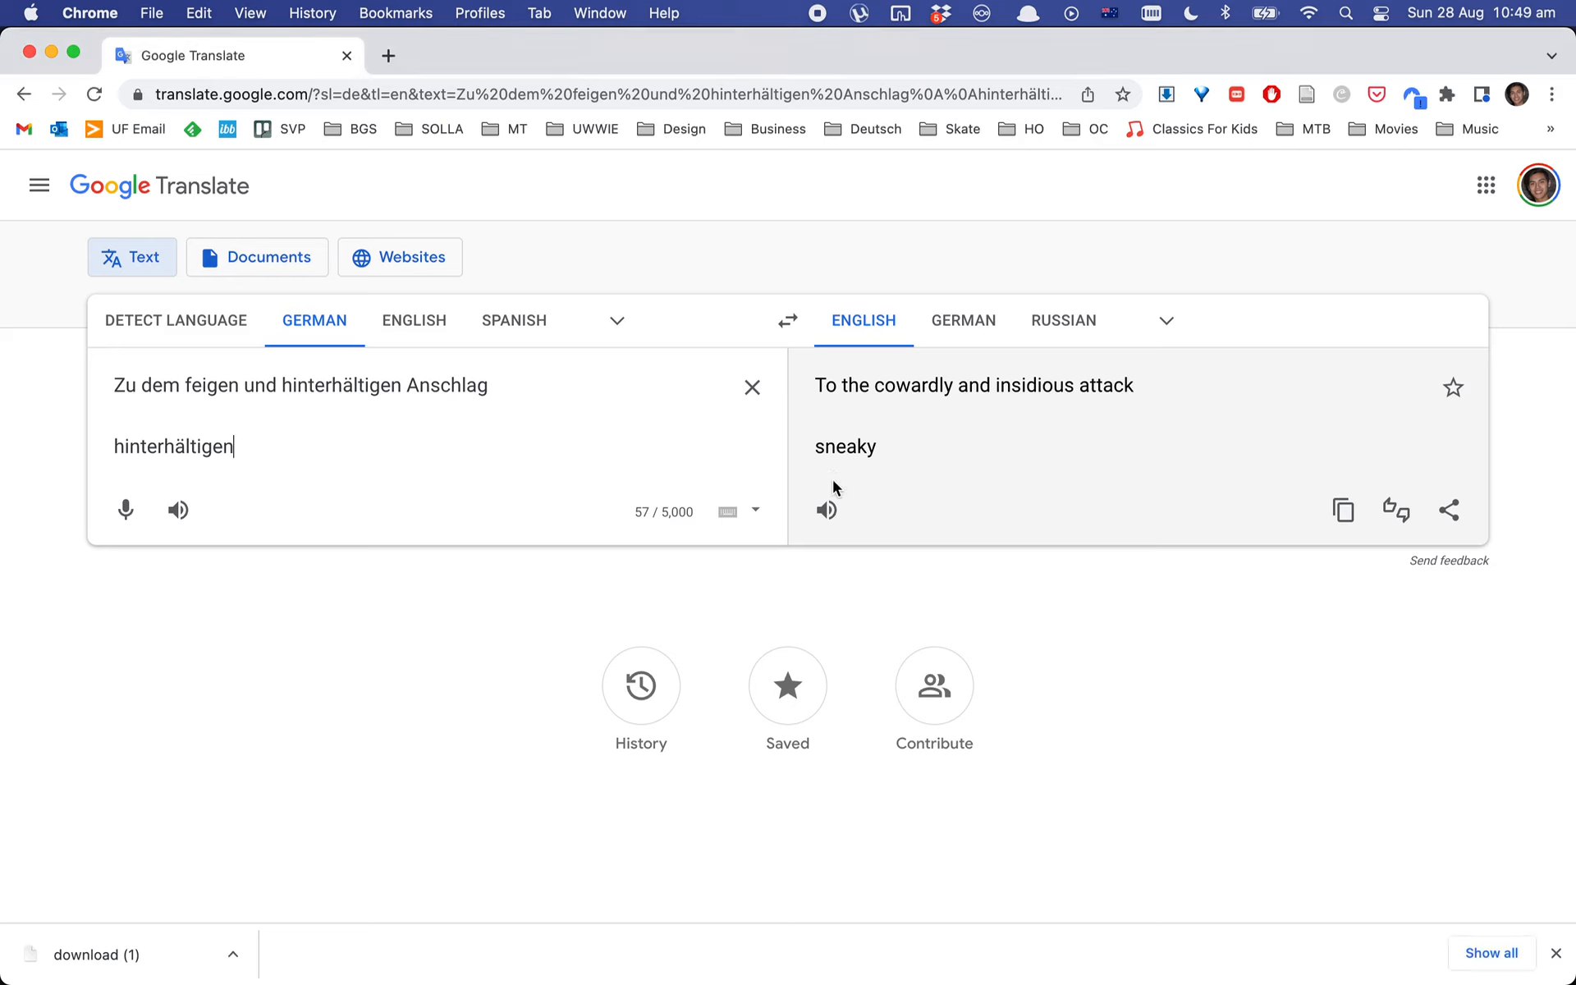
{"action": "double_click", "coordinate": [297, 457]}
{"action": "scroll", "coordinate": [701, 660], "scroll_direction": "down", "scroll_amount": 3}
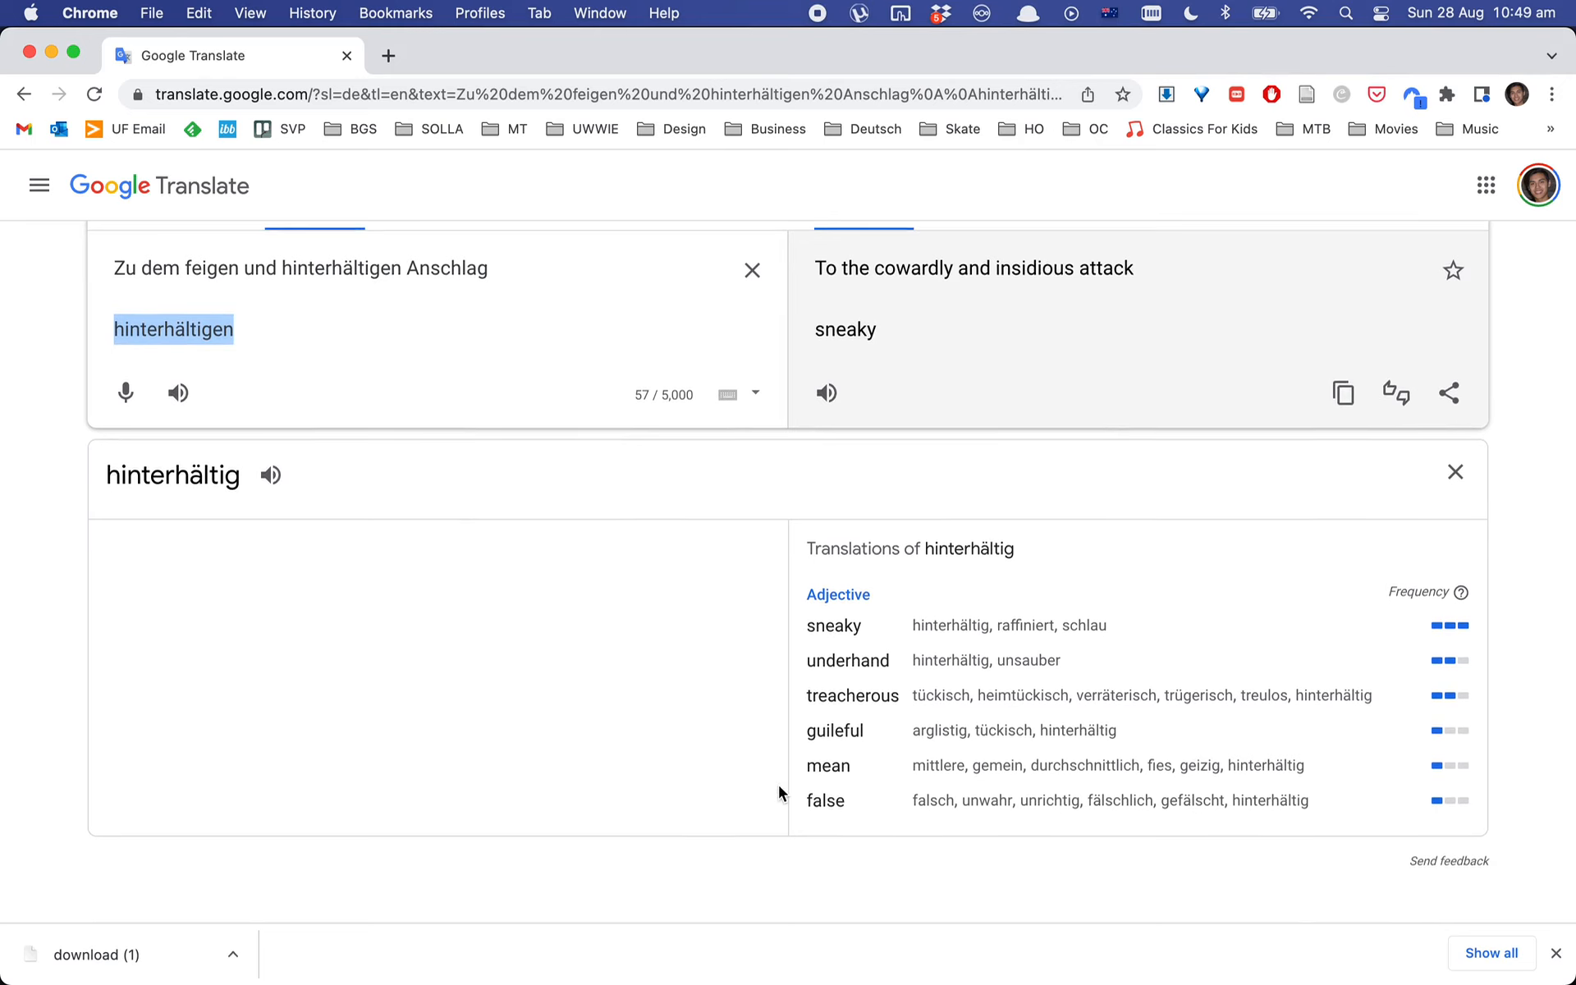
{"action": "scroll", "coordinate": [775, 791], "scroll_direction": "up", "scroll_amount": 2}
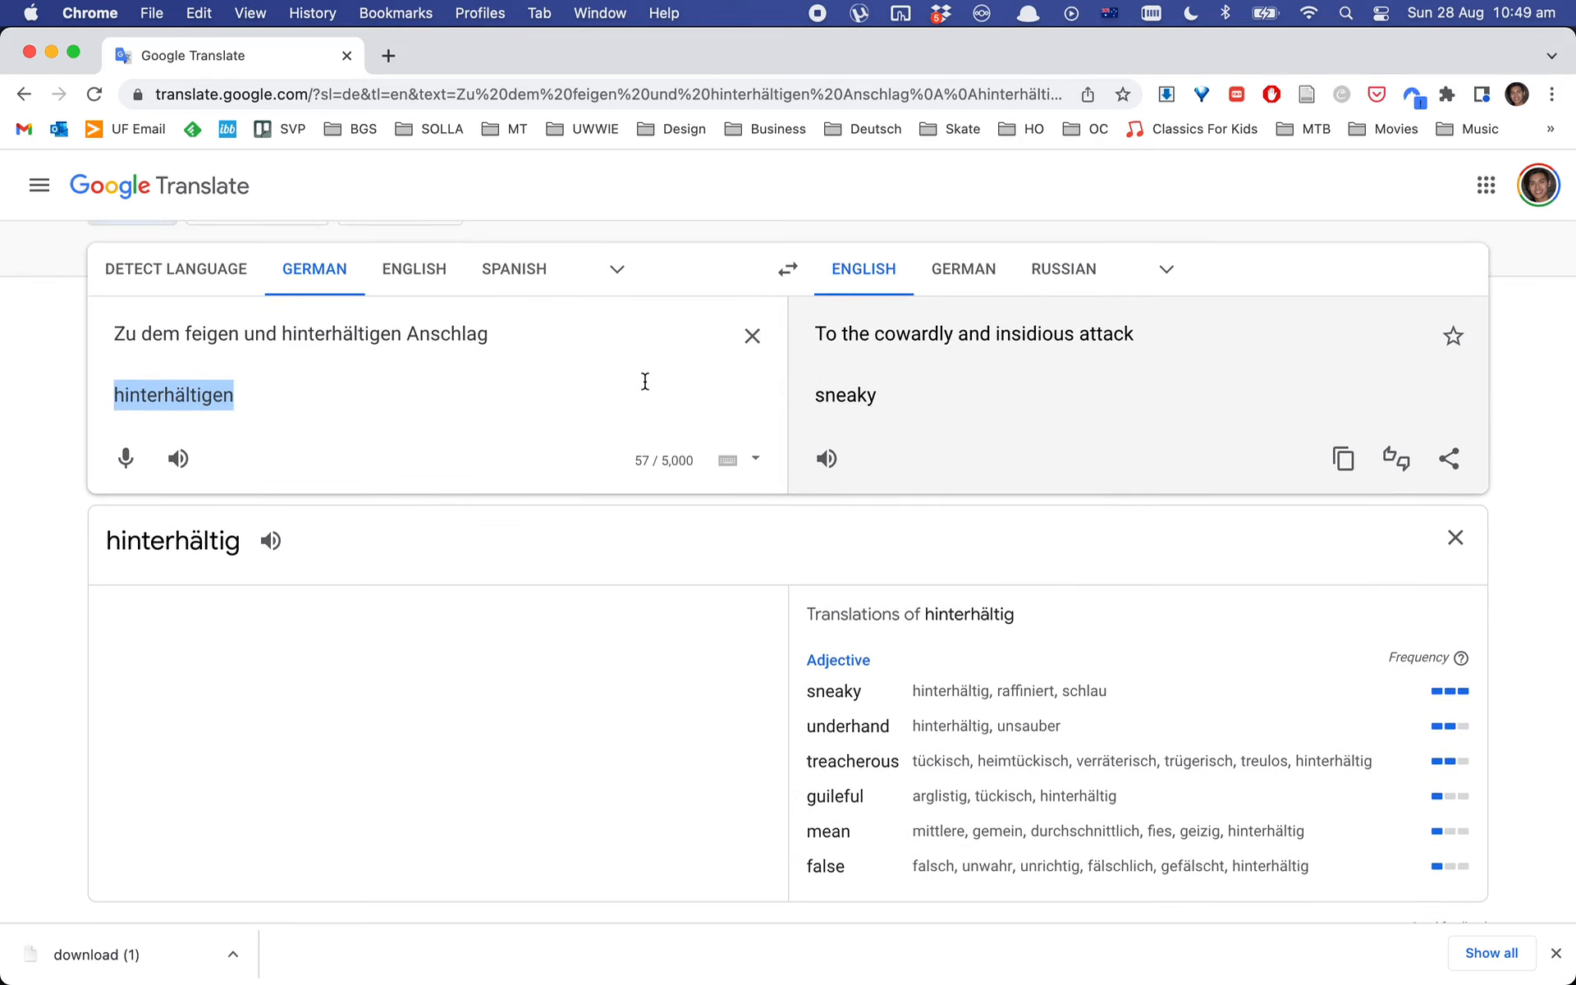
{"action": "key", "text": "super+Tab"}
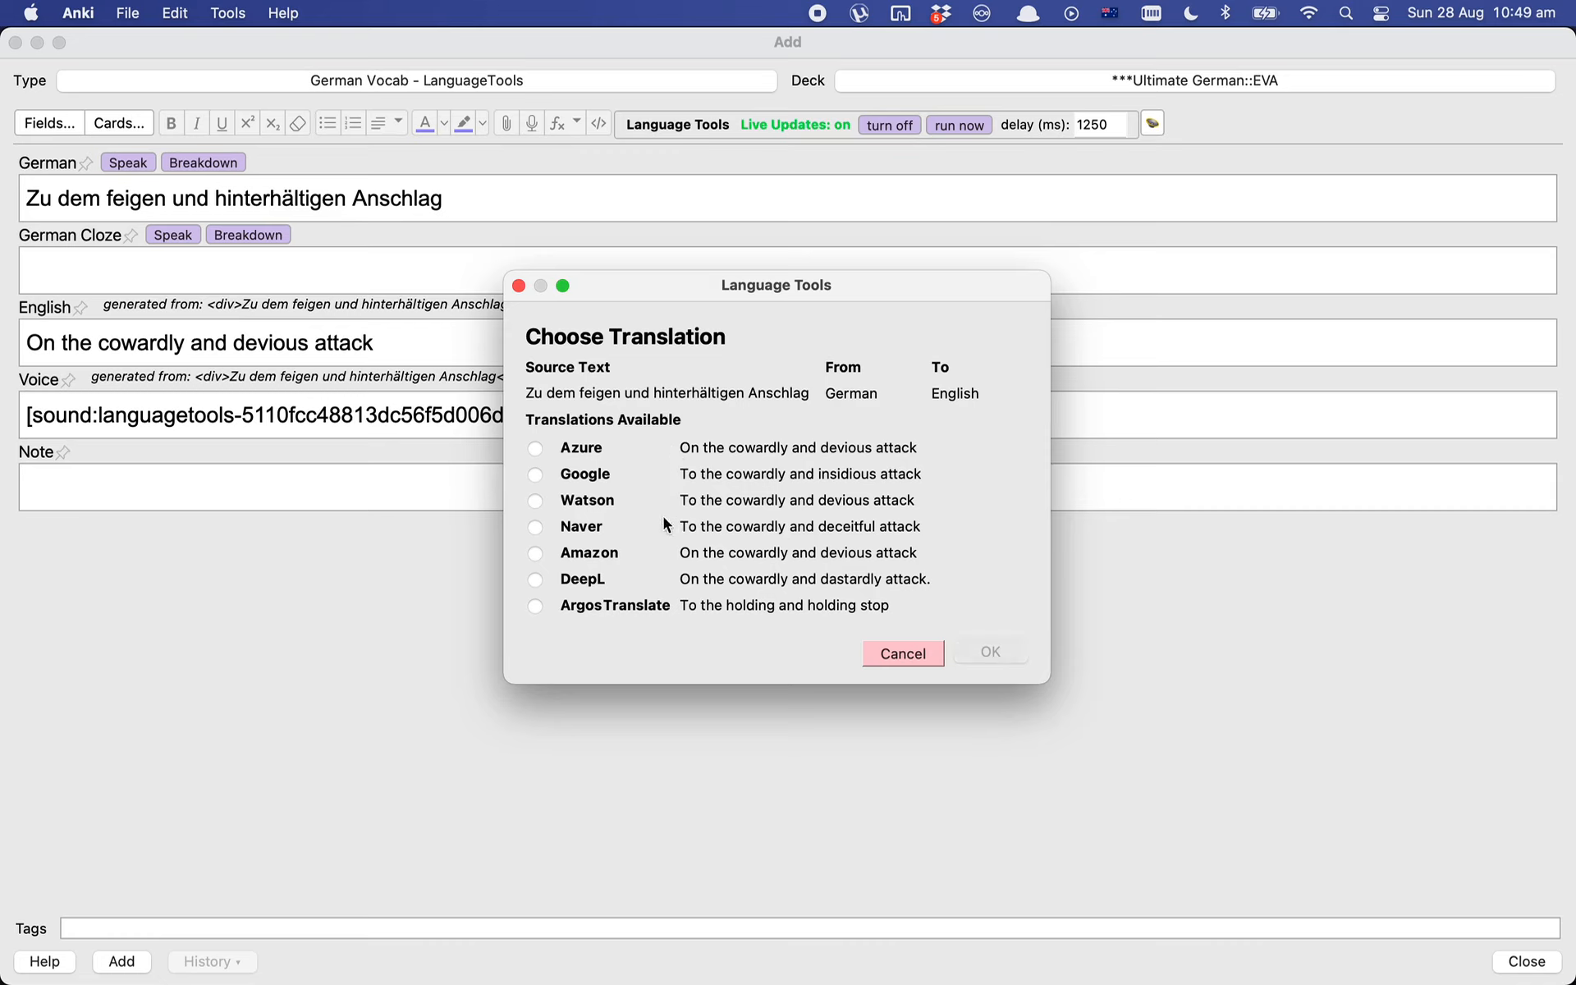
{"action": "key", "text": "super+Tab"}
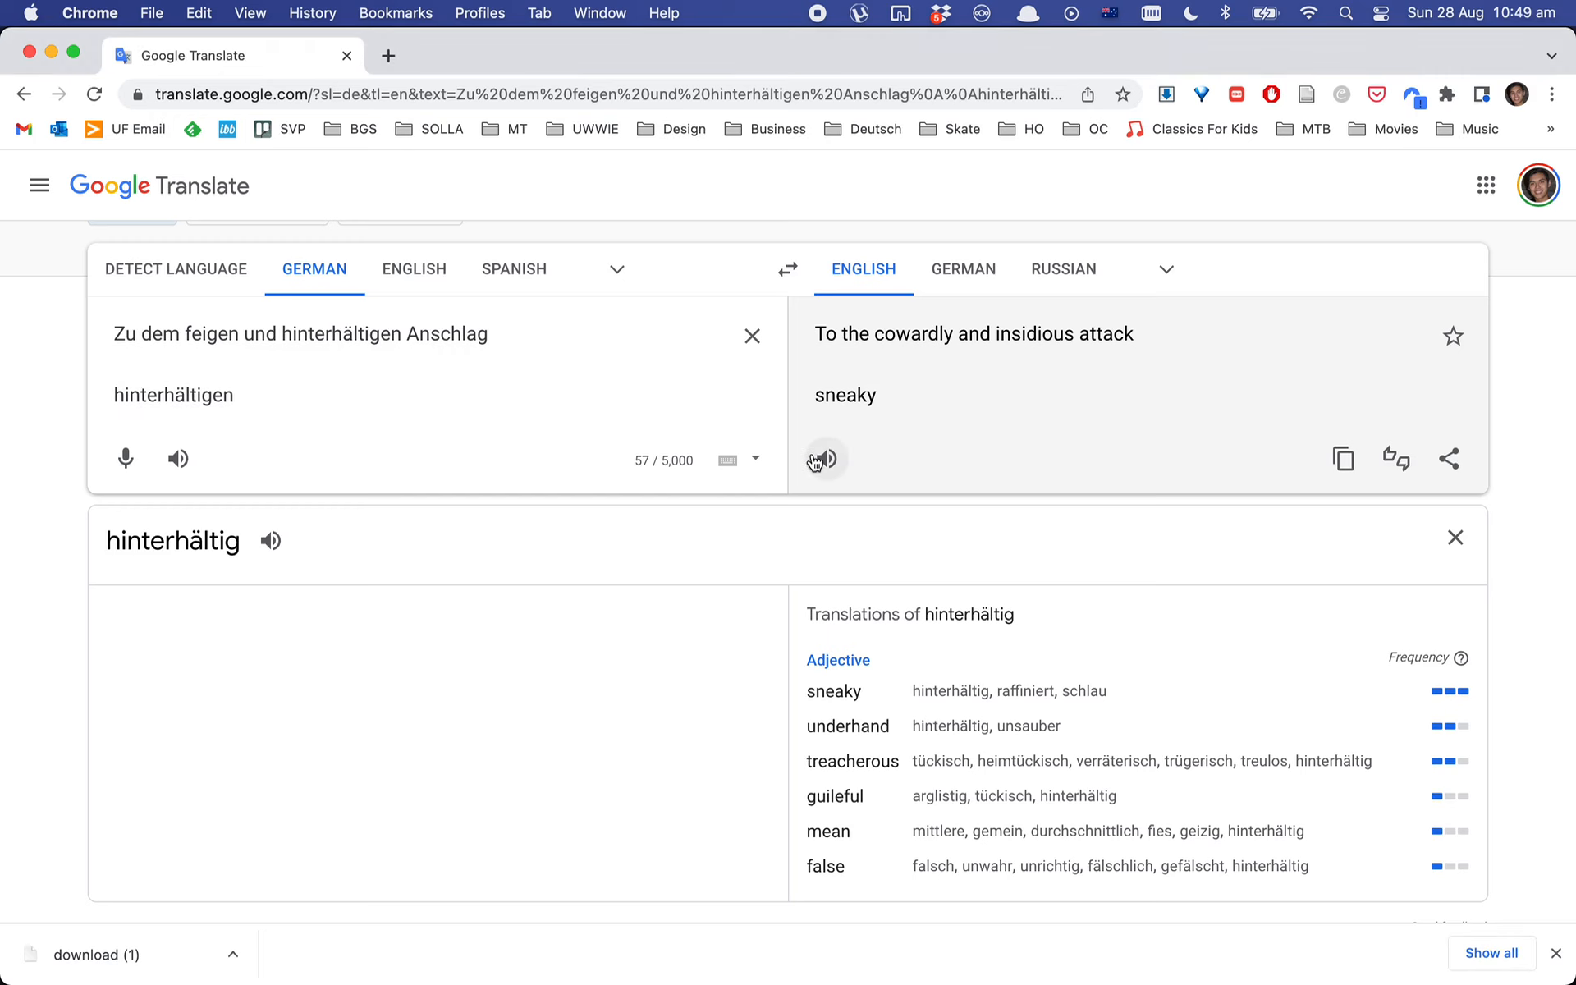
{"action": "scroll", "coordinate": [814, 462], "scroll_direction": "down", "scroll_amount": 3}
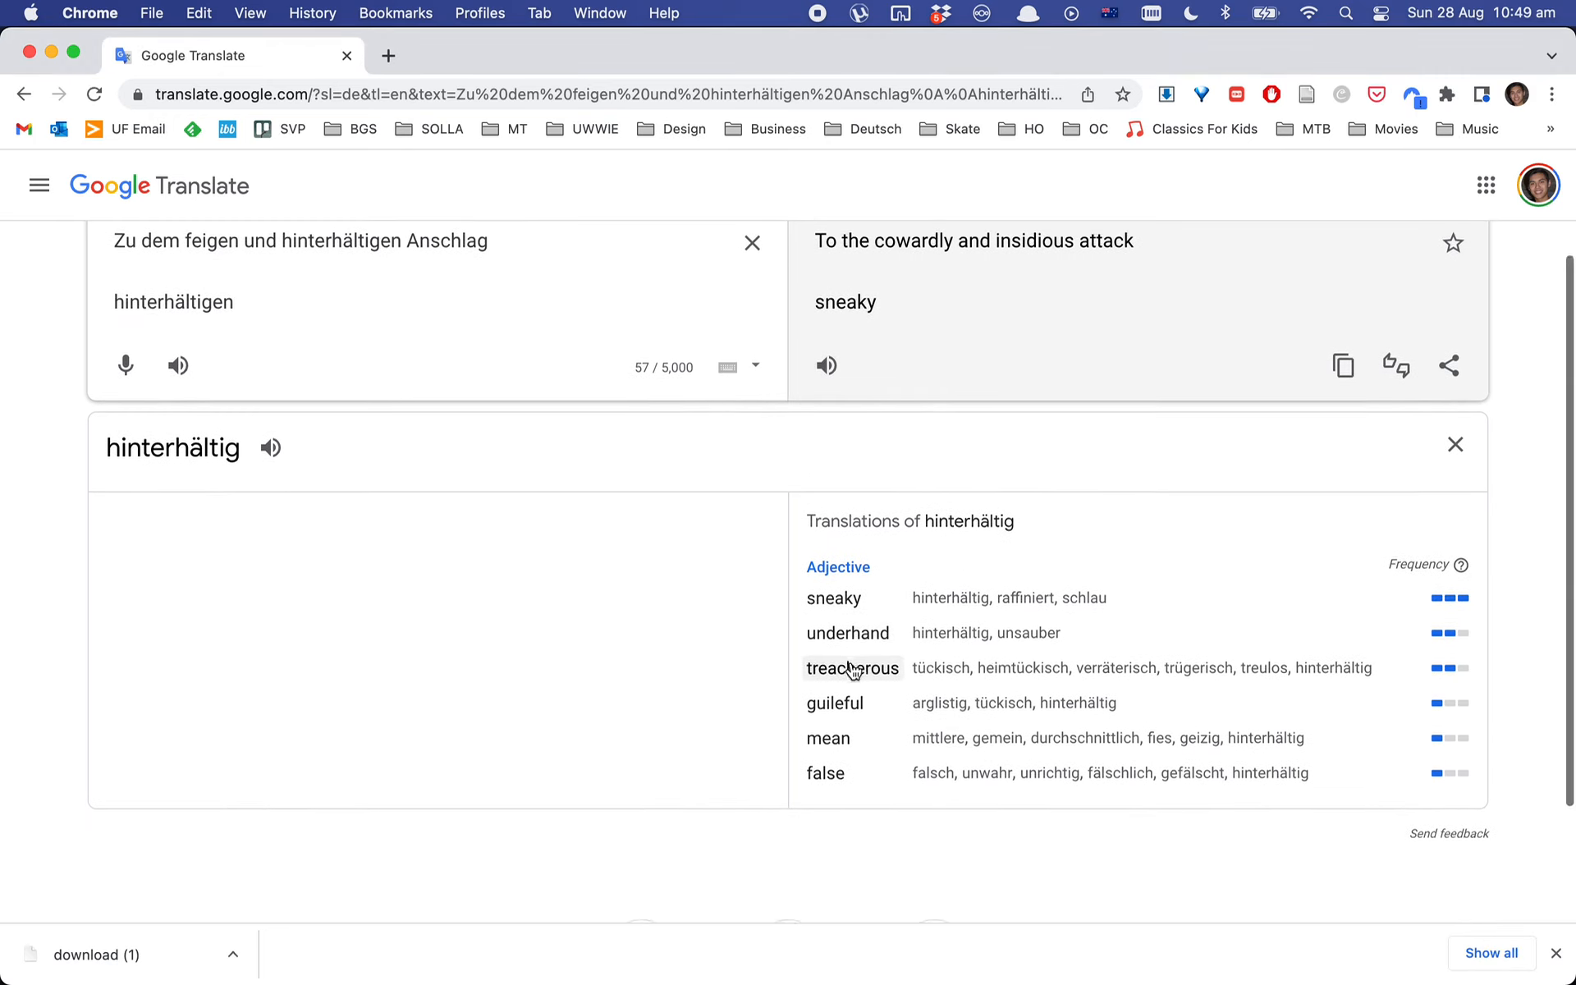
{"action": "scroll", "coordinate": [849, 668], "scroll_direction": "up", "scroll_amount": 1}
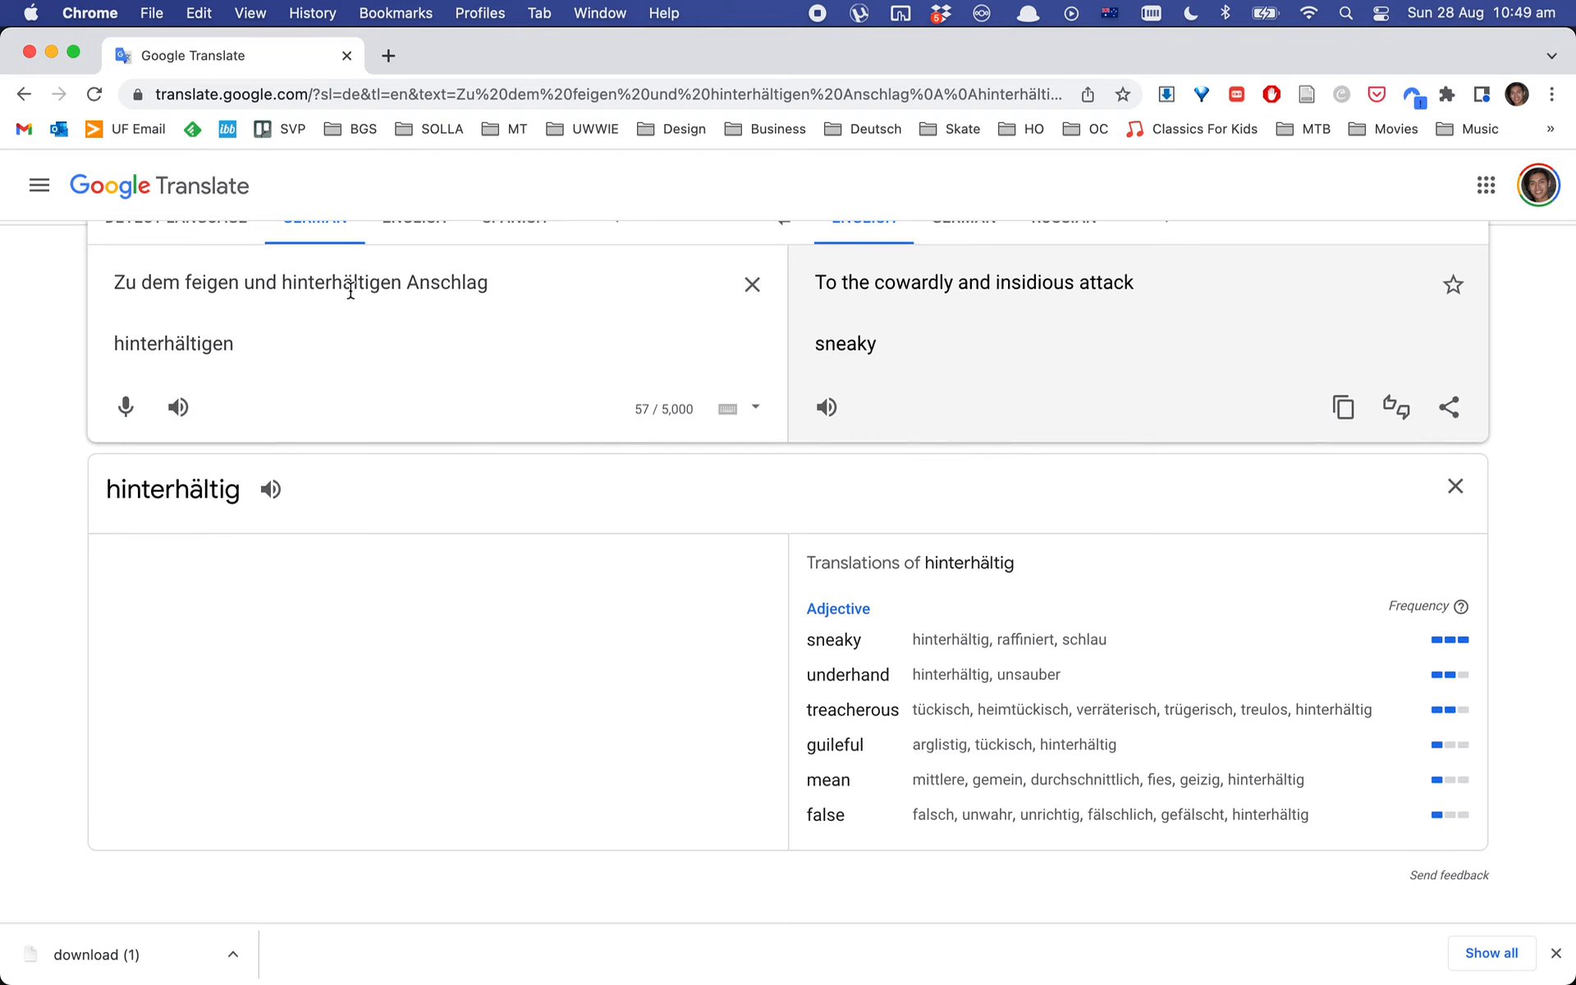
{"action": "scroll", "coordinate": [836, 759], "scroll_direction": "down", "scroll_amount": 1}
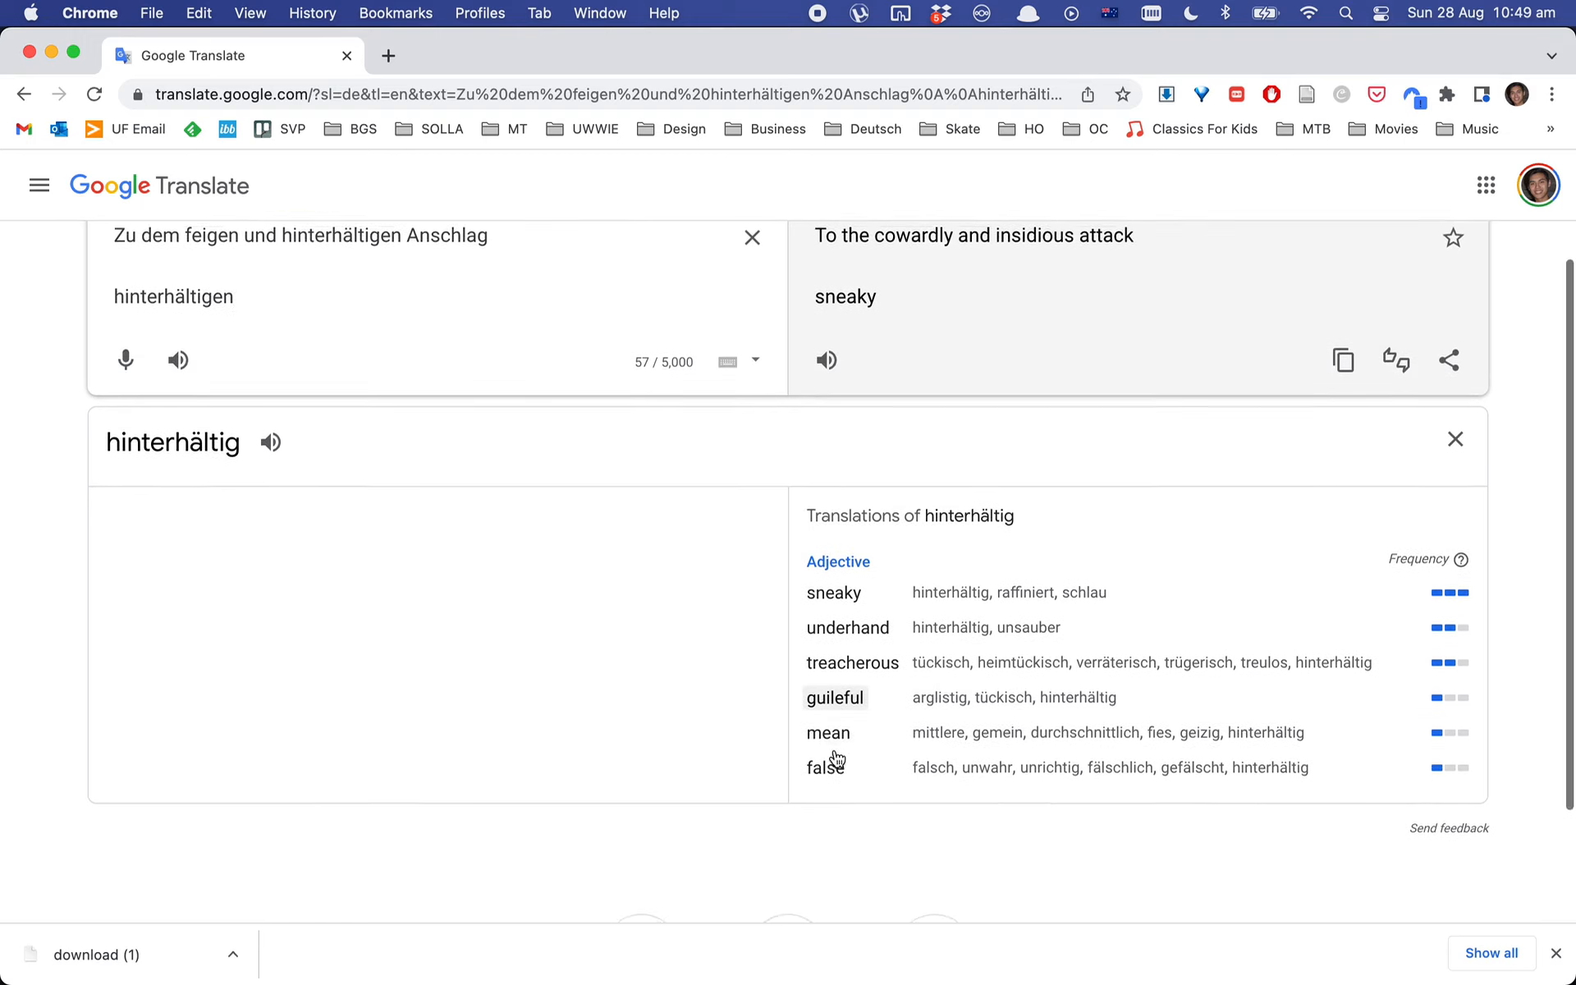
{"action": "scroll", "coordinate": [785, 640], "scroll_direction": "up", "scroll_amount": 3}
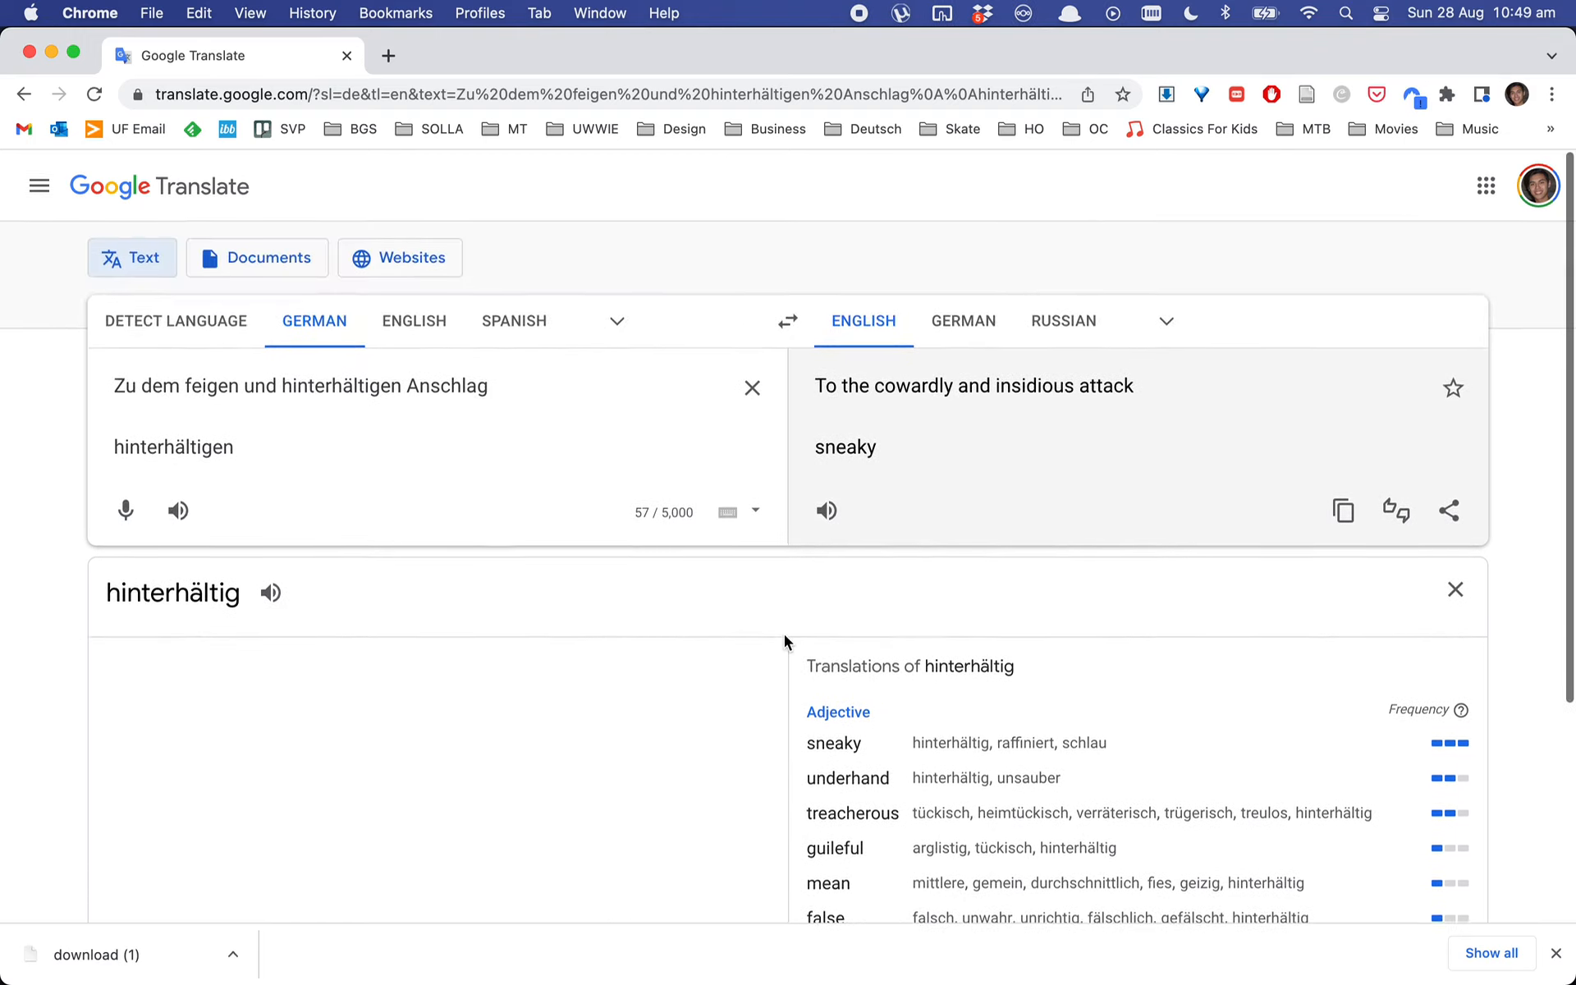
- Return to Anki, dismiss the translation choices without picking one, and paste "hinterhältigen" into the German Cloze field
{"action": "key", "text": "super+Tab"}
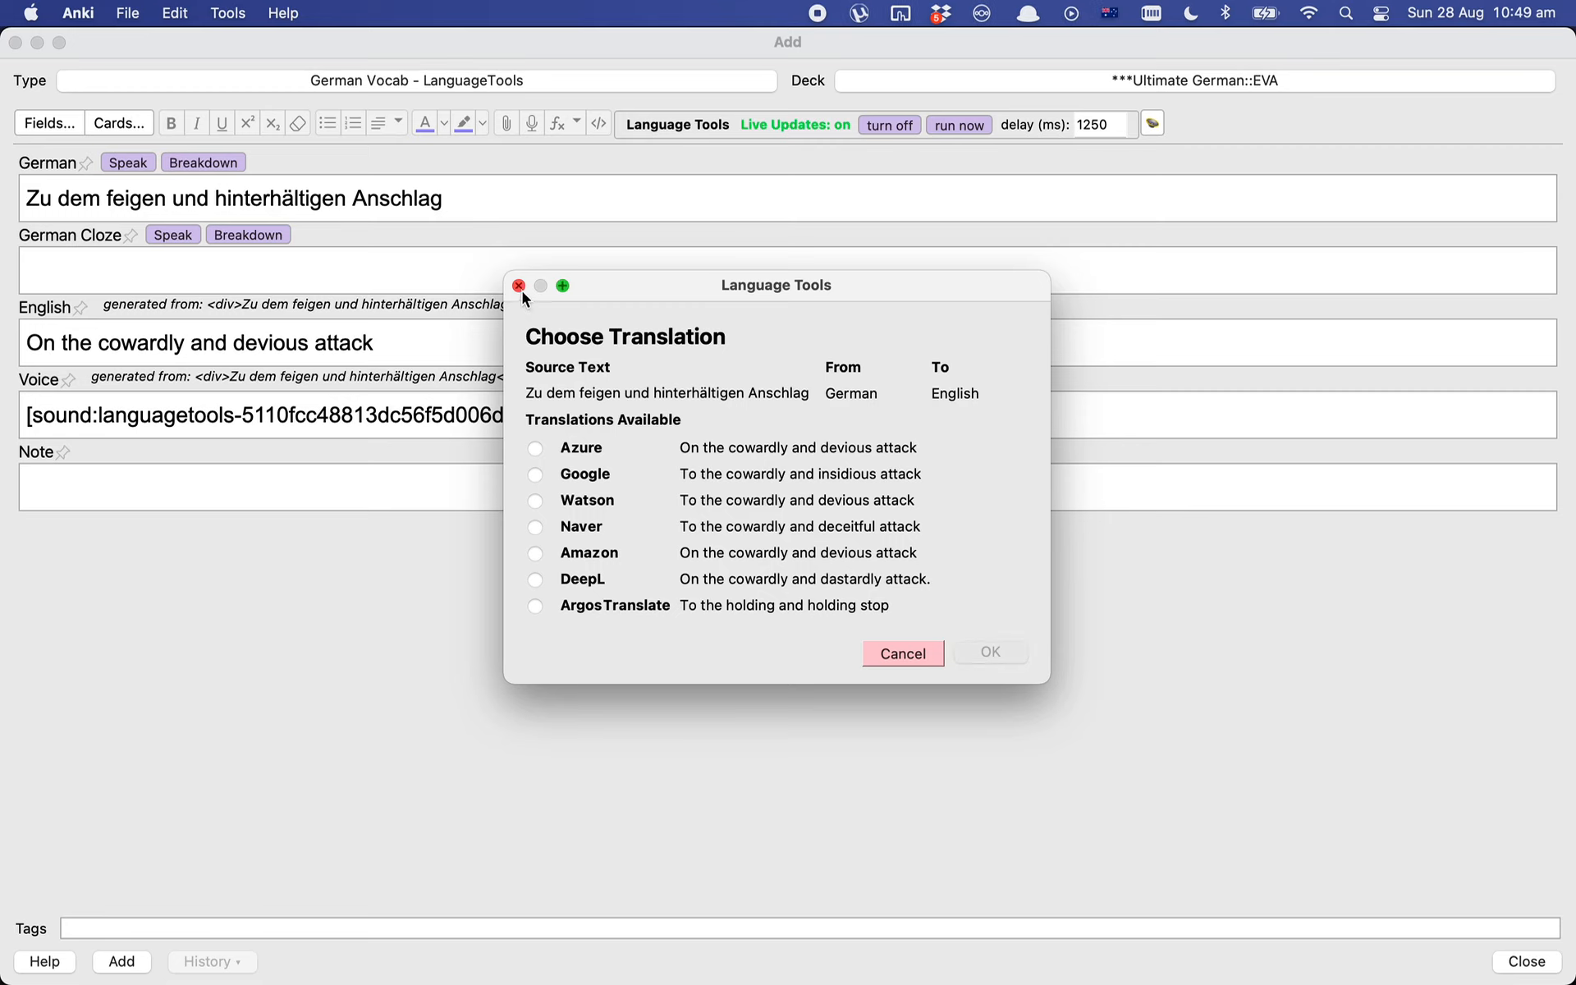
{"action": "left_click", "coordinate": [519, 285]}
{"action": "left_click", "coordinate": [240, 263]}
{"action": "key", "text": "super+v"}
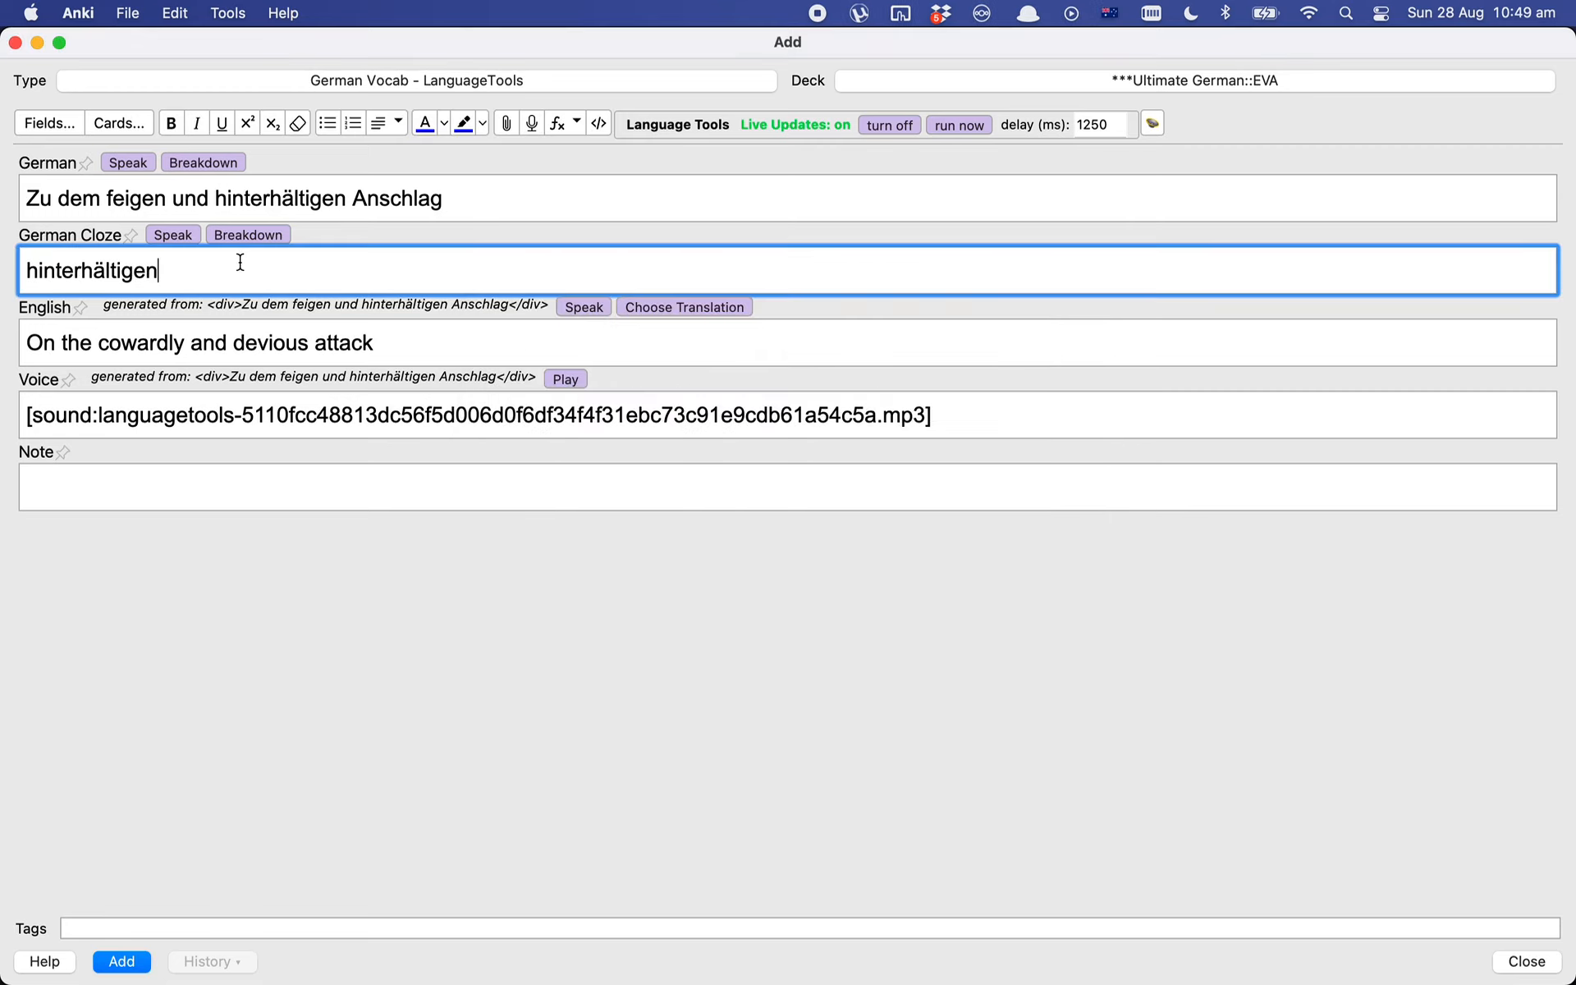
- Undo the word pasted into the German Cloze field and copy the full sentence "Zu dem feigen und hinterhältigen Anschlag" into it from the German field
{"action": "key", "text": "super+z"}
{"action": "triple_click", "coordinate": [271, 201]}
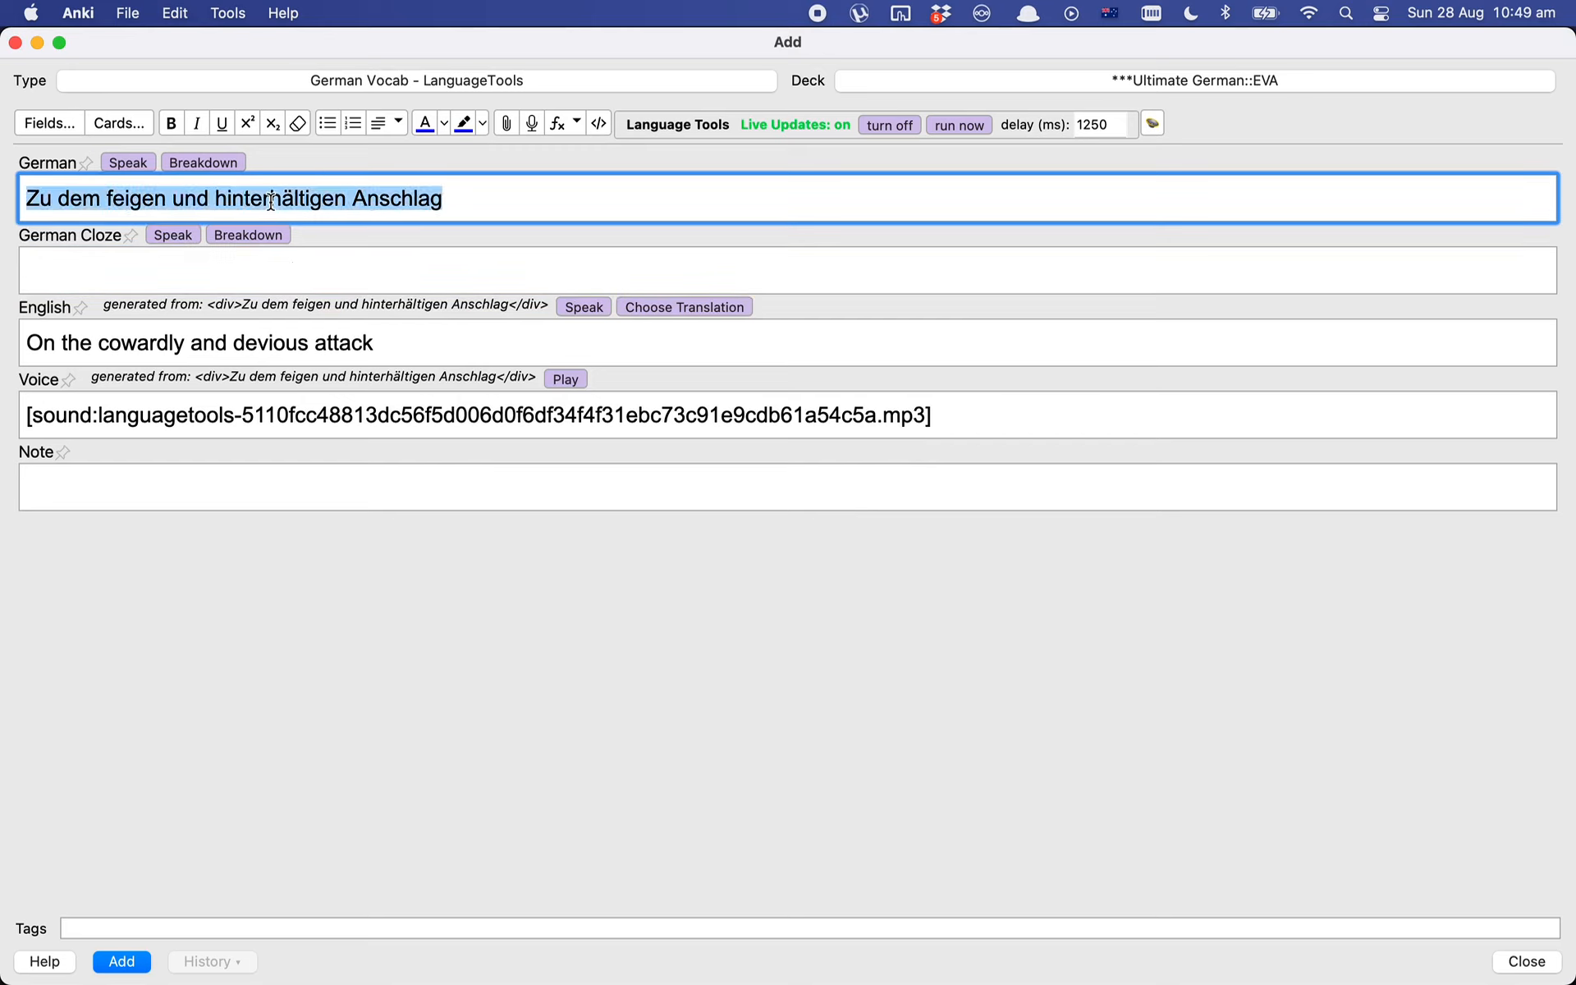
{"action": "key", "text": "super+v"}
{"action": "key", "text": "super+z"}
{"action": "key", "text": "super+c"}
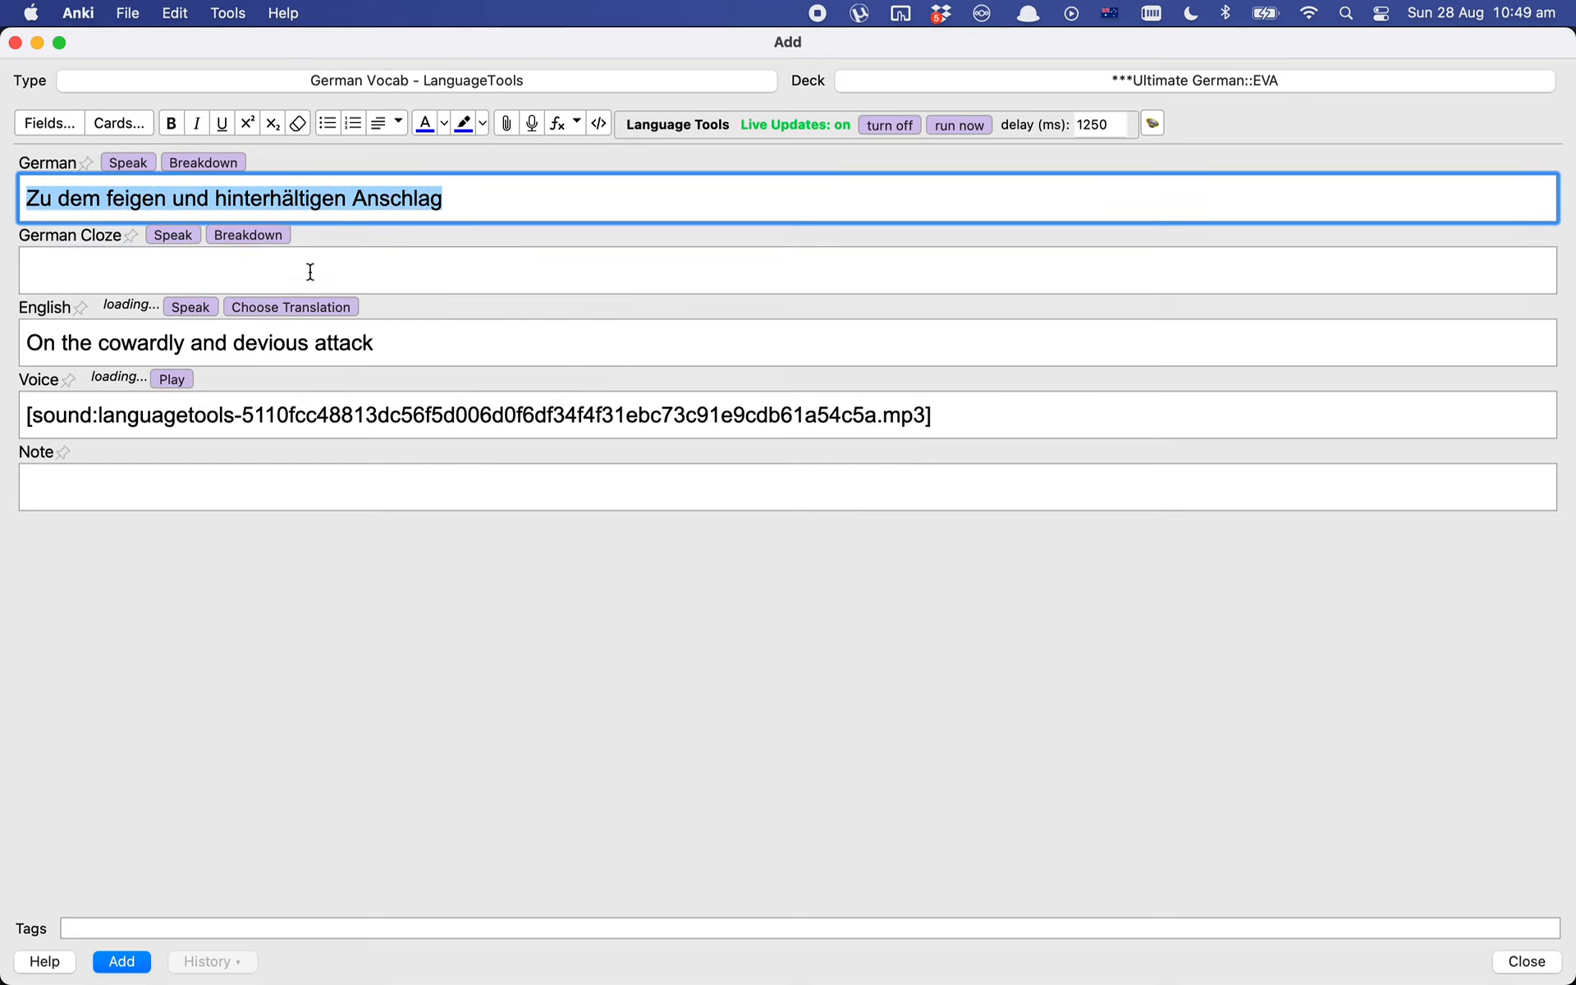
{"action": "left_click", "coordinate": [310, 271]}
{"action": "key", "text": "super+v"}
- Replace "Anschlag" in the German Cloze sentence with "[[ attack ]]" and add the note to the ***Ultimate German::EVA deck
{"action": "double_click", "coordinate": [279, 271]}
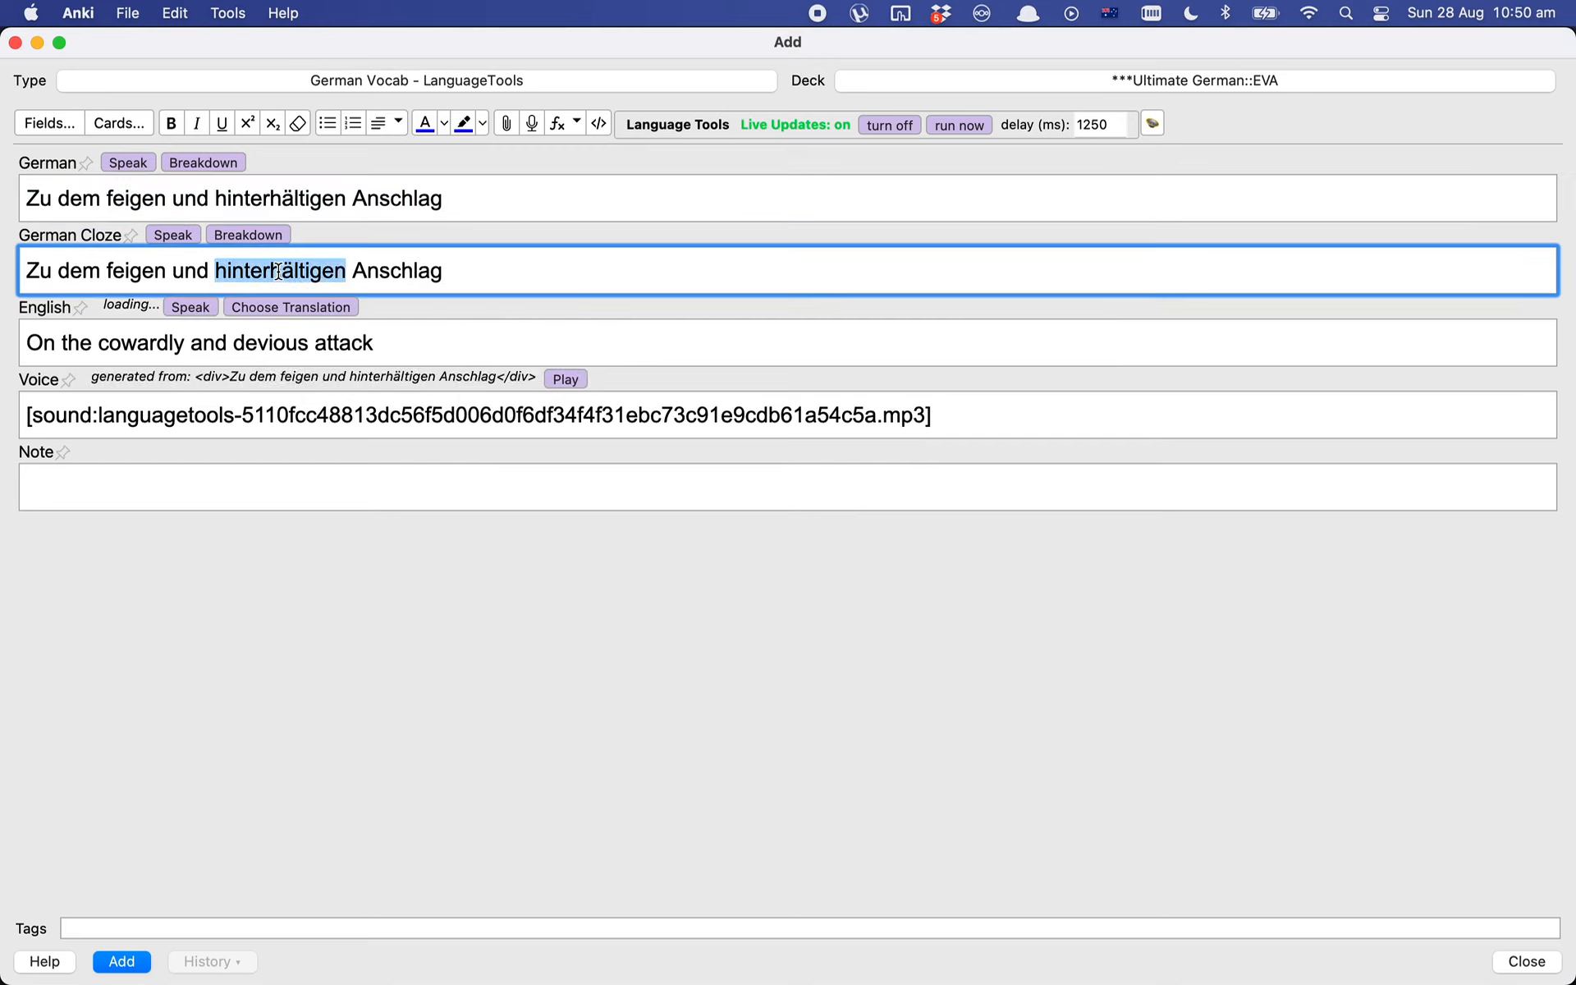
{"action": "double_click", "coordinate": [129, 271]}
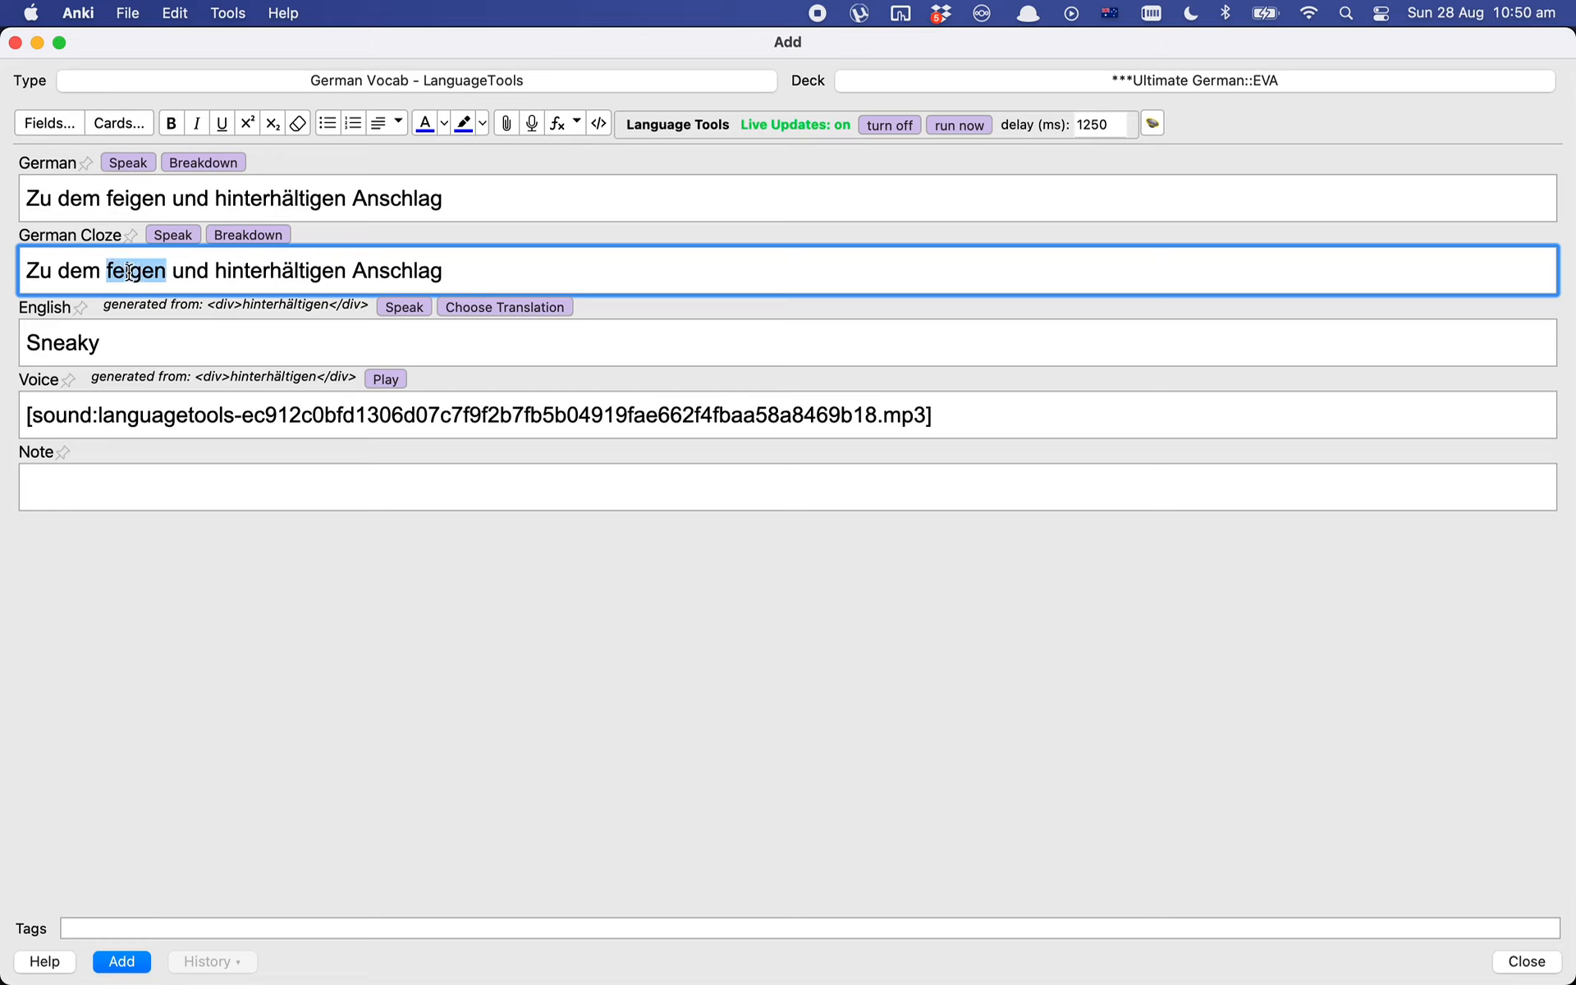
{"action": "double_click", "coordinate": [382, 267]}
{"action": "type", "text": "[[ attack ]]"}
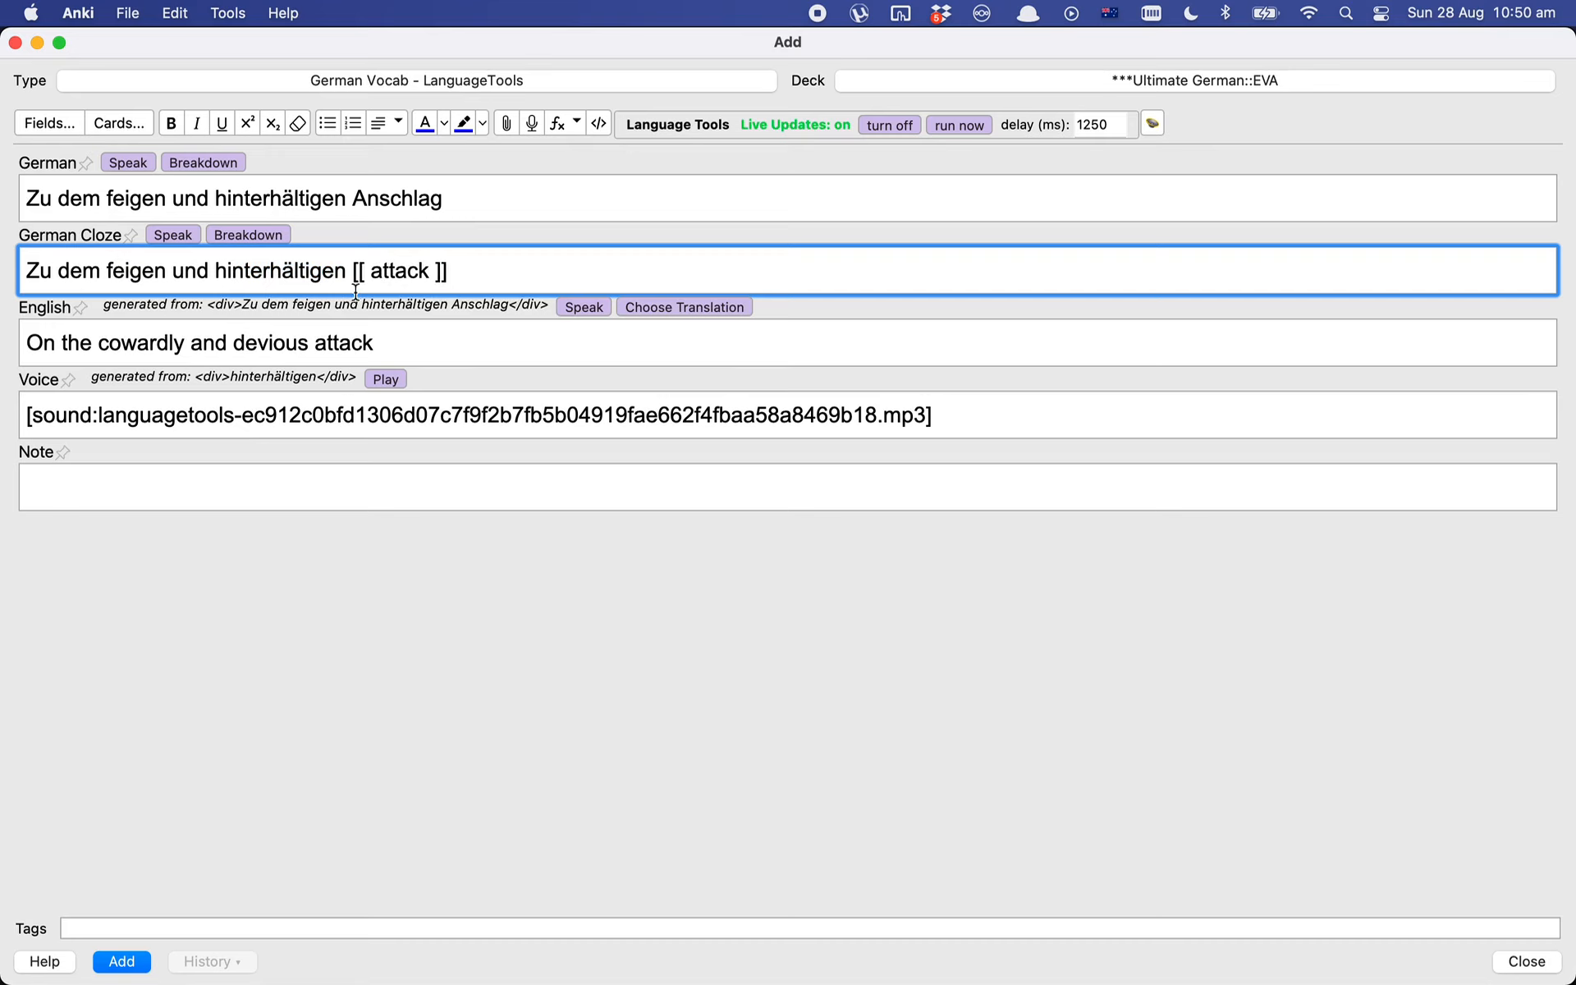
{"action": "key", "text": "super+Return"}
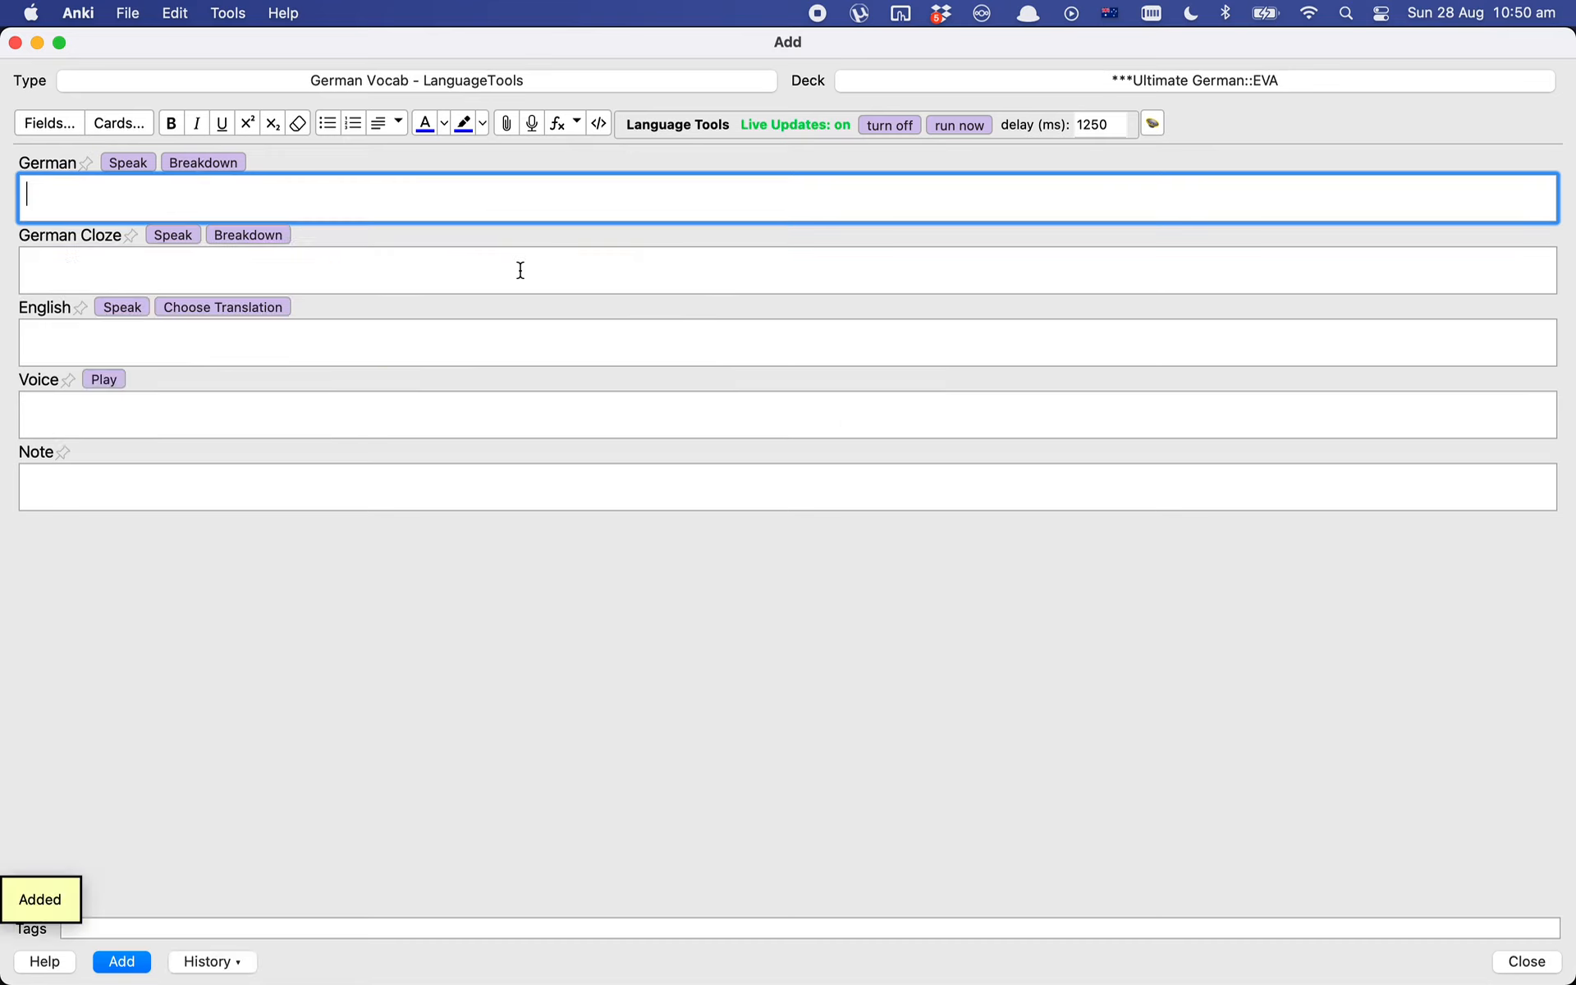
- Close the Add window and open the card browser from the deck list
{"action": "key", "text": "Escape"}
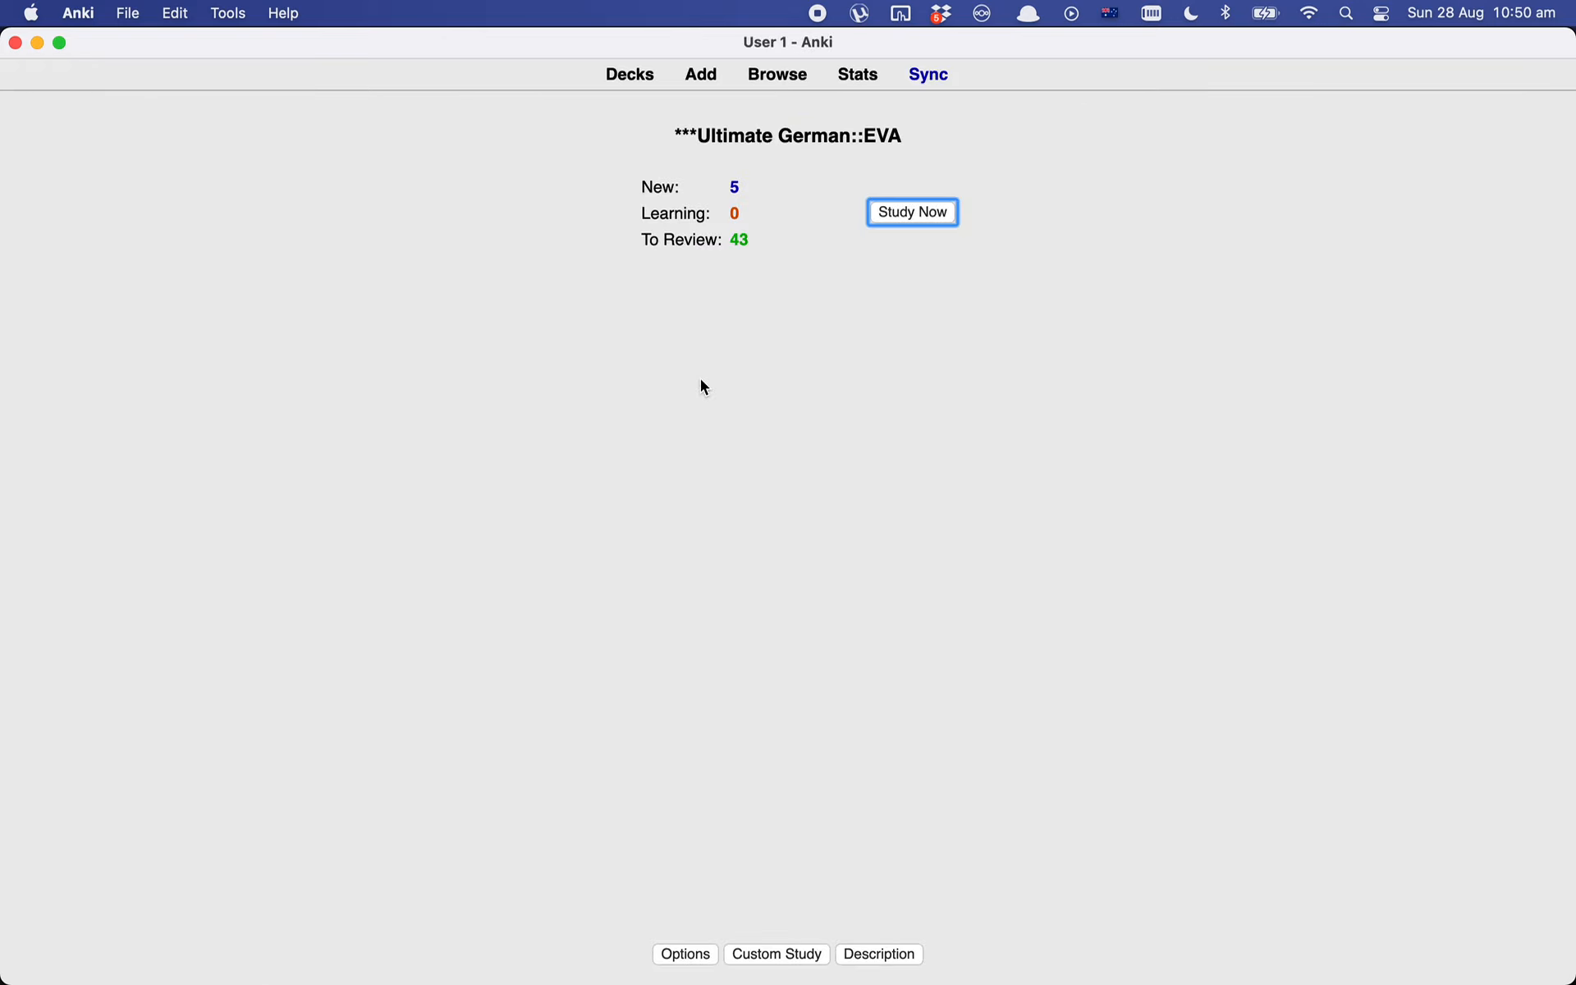
{"action": "key", "text": "a"}
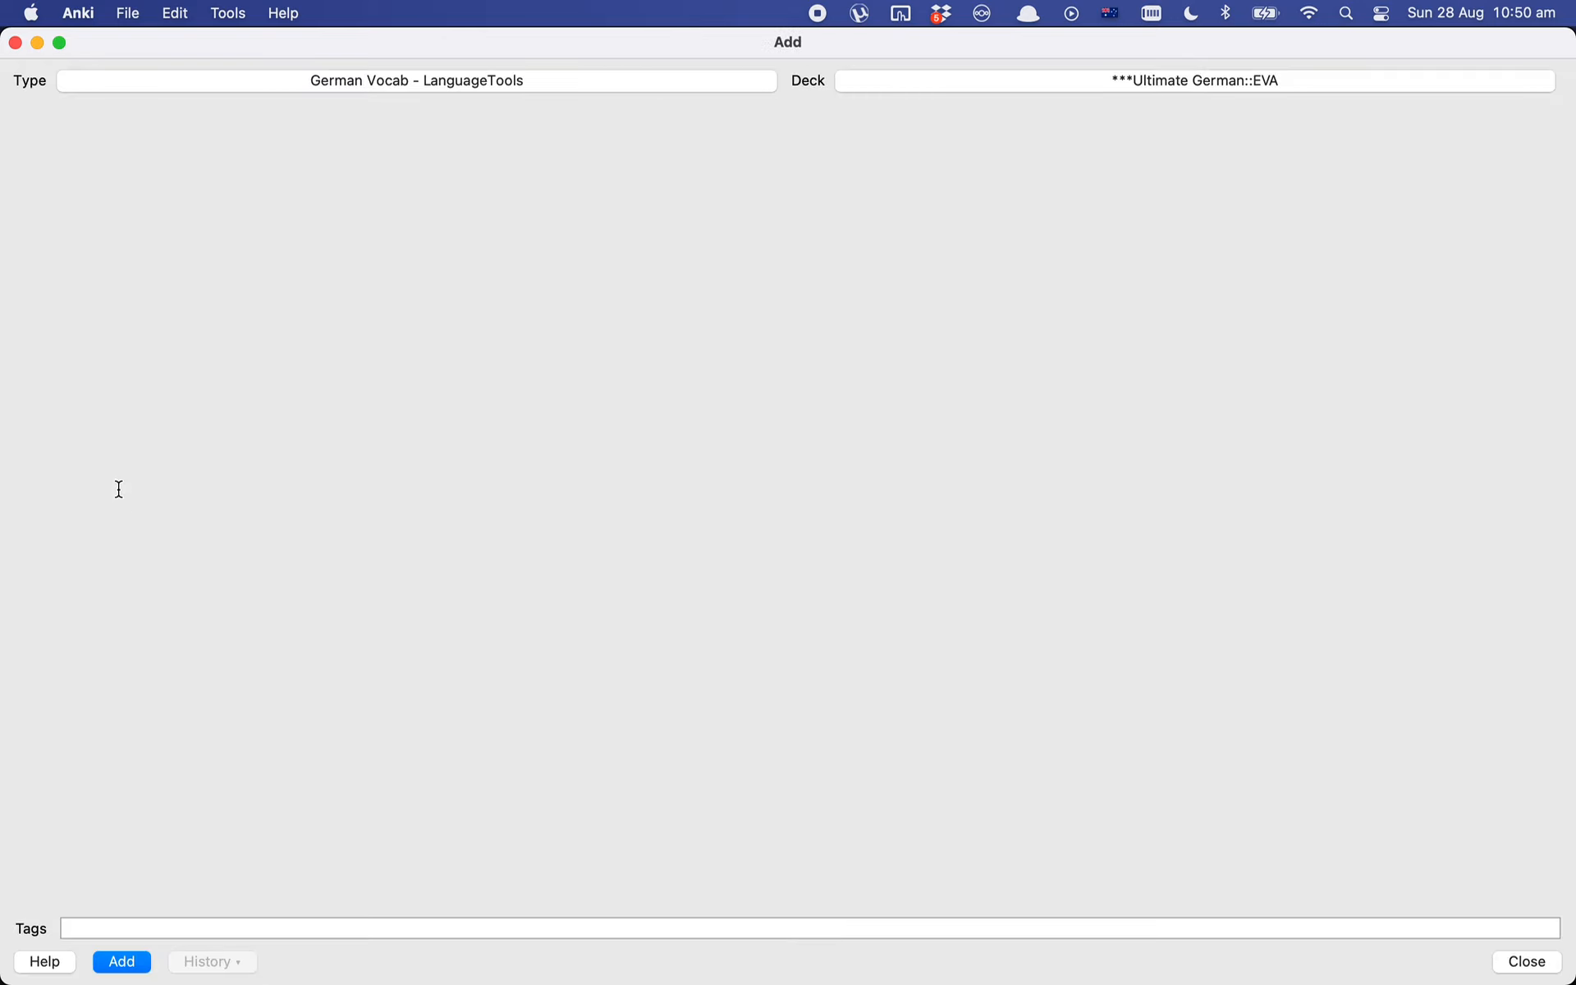
{"action": "key", "text": "Escape"}
{"action": "key", "text": "d"}
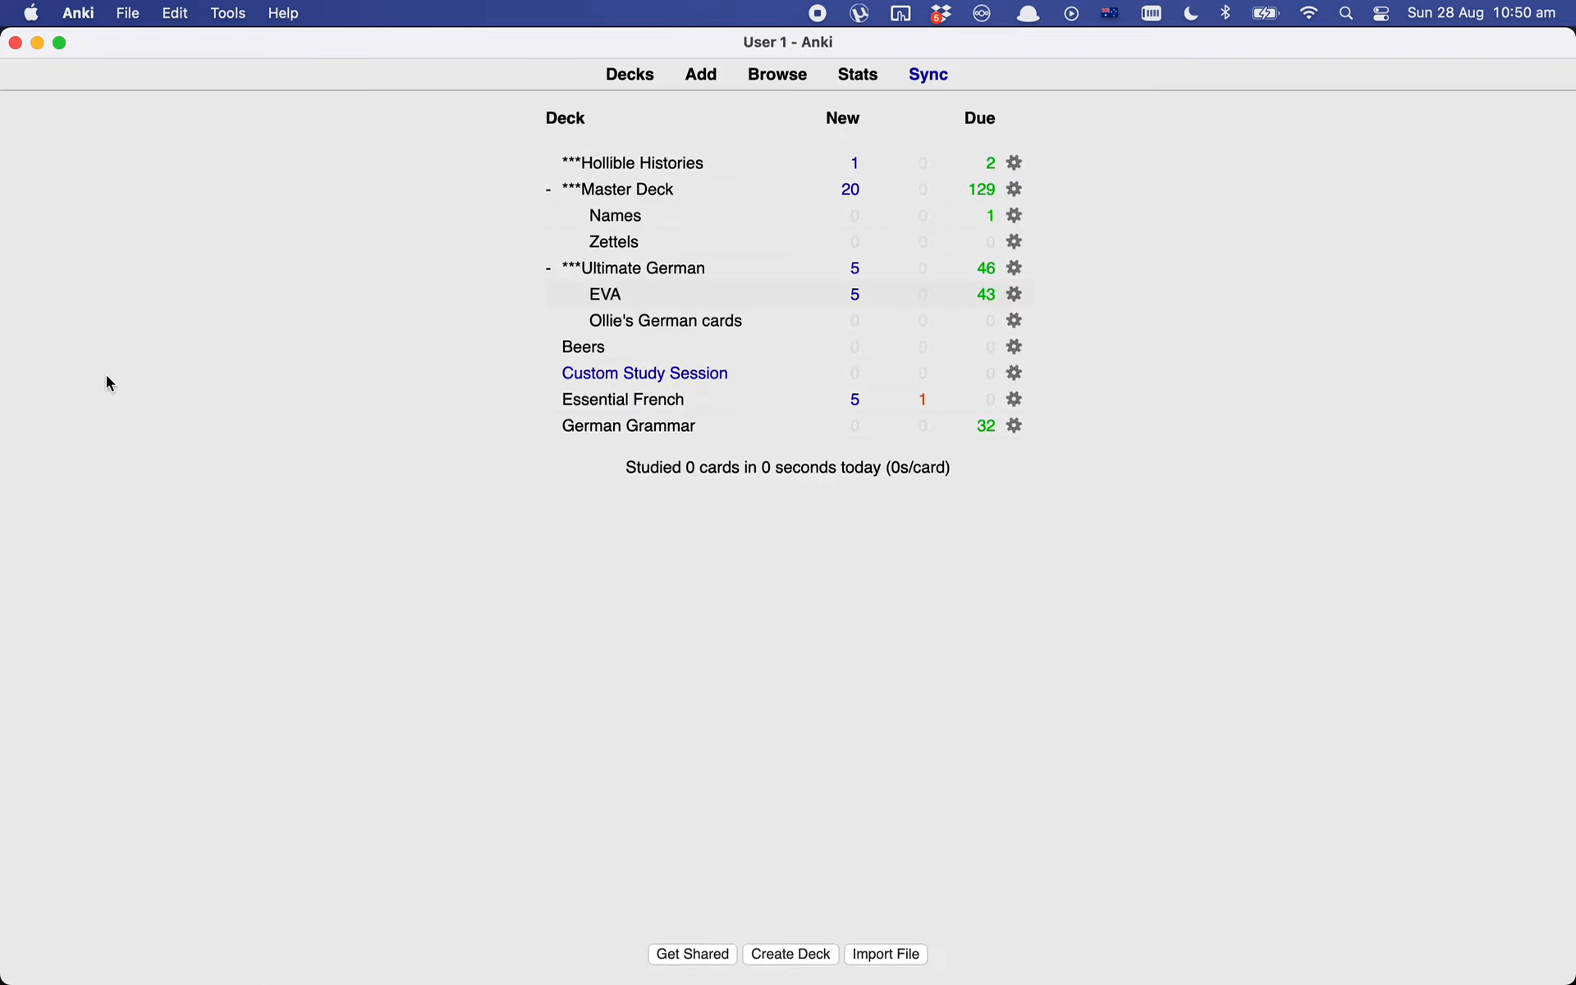
{"action": "key", "text": "b"}
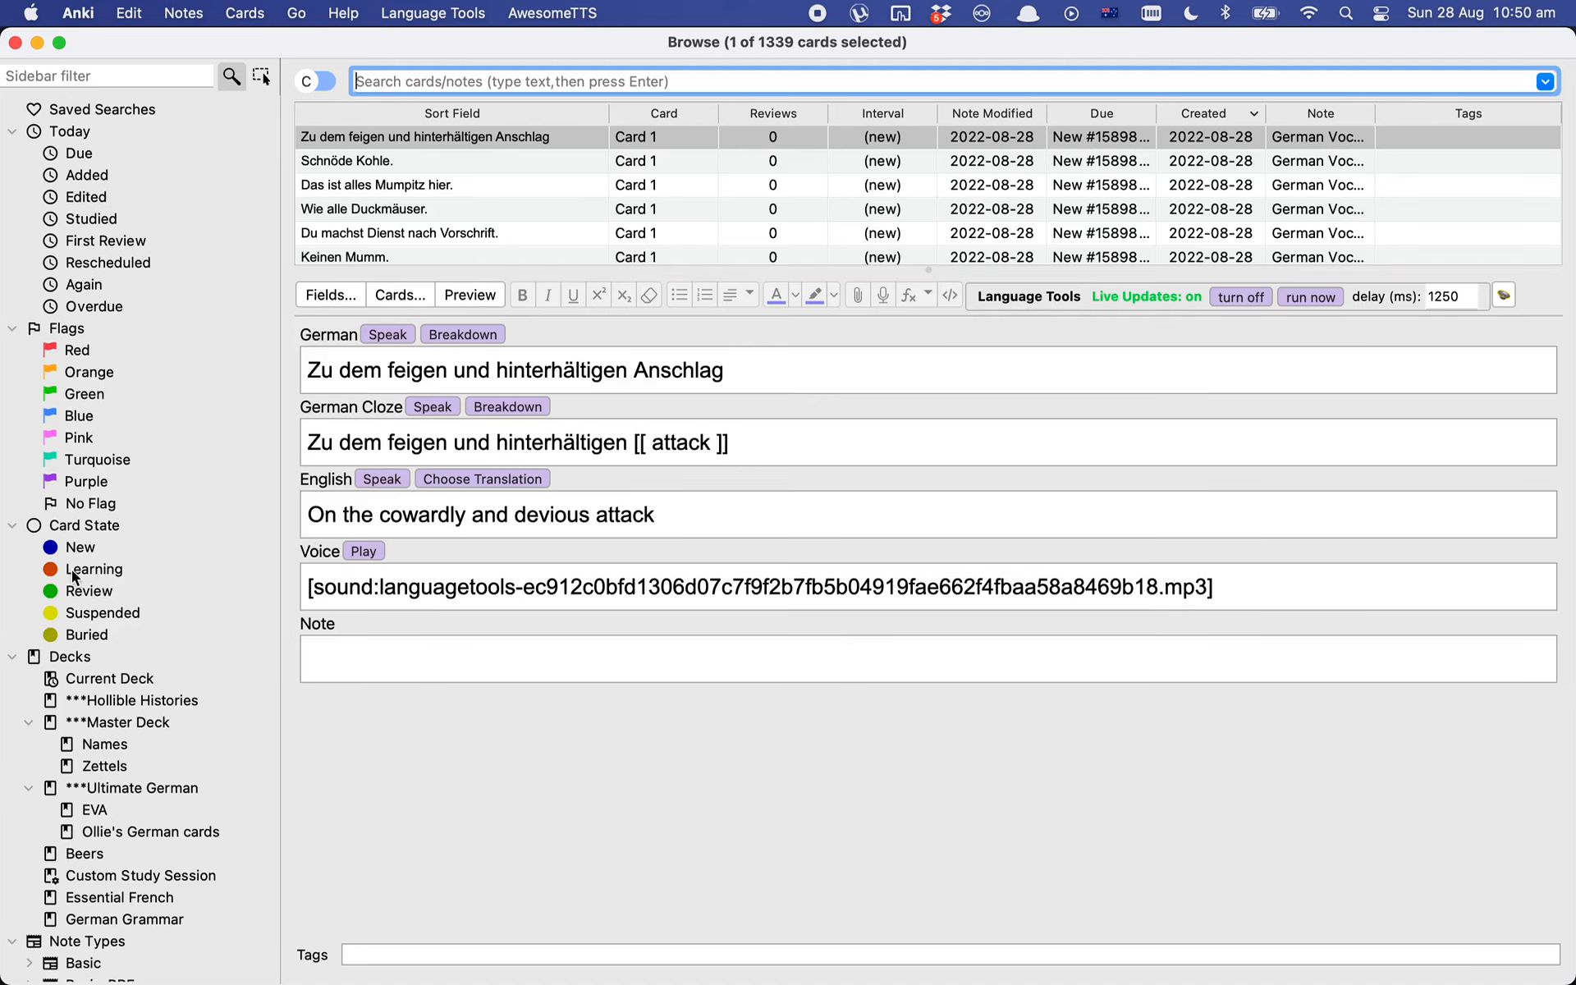